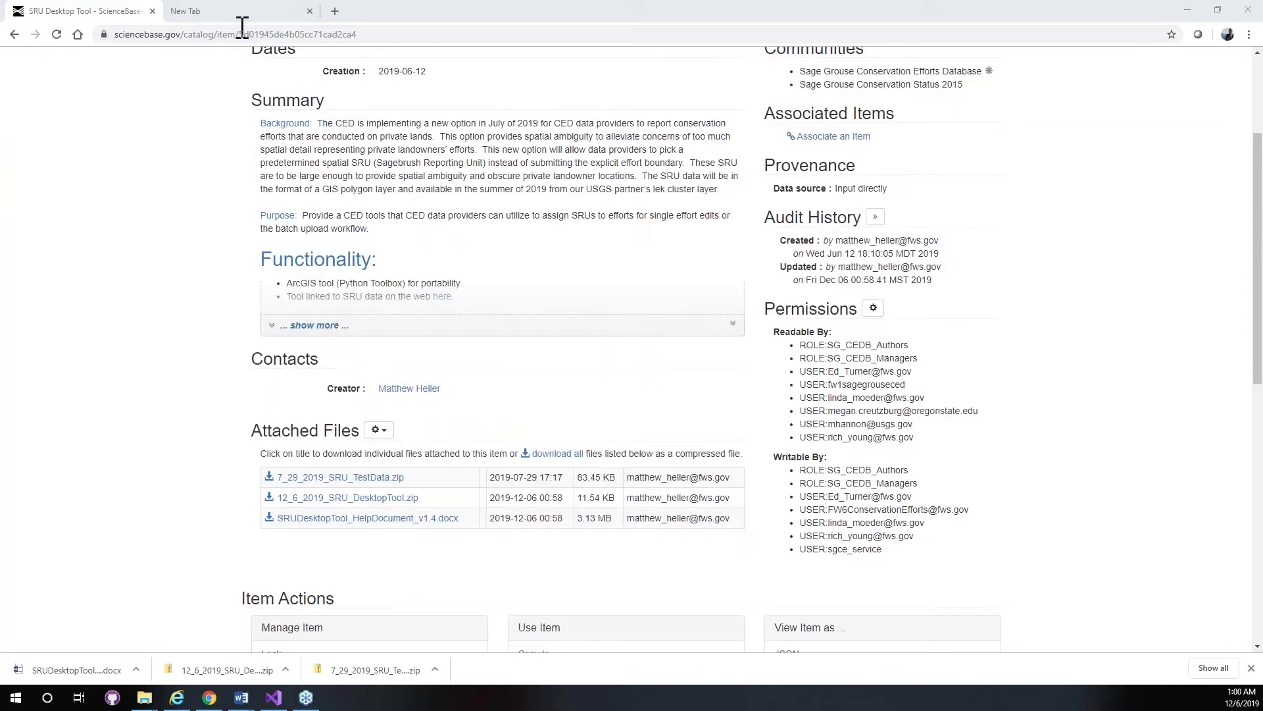
Step: Load the SRU_HAF_Map feature layer in the ArcGIS web map viewer, using the empty browser tab
{"action": "left_click", "coordinate": [243, 15]}
{"action": "type", "text": "http://www.arcgis.com/home/webmap/viewer.html?url=https://services.arcgis.com/QVENGdaPbd4LUkLV/ArcGIS/rest/services/SRU_HAF_Map/FeatureServer/0&source=sd"}
{"action": "key", "text": "Return"}
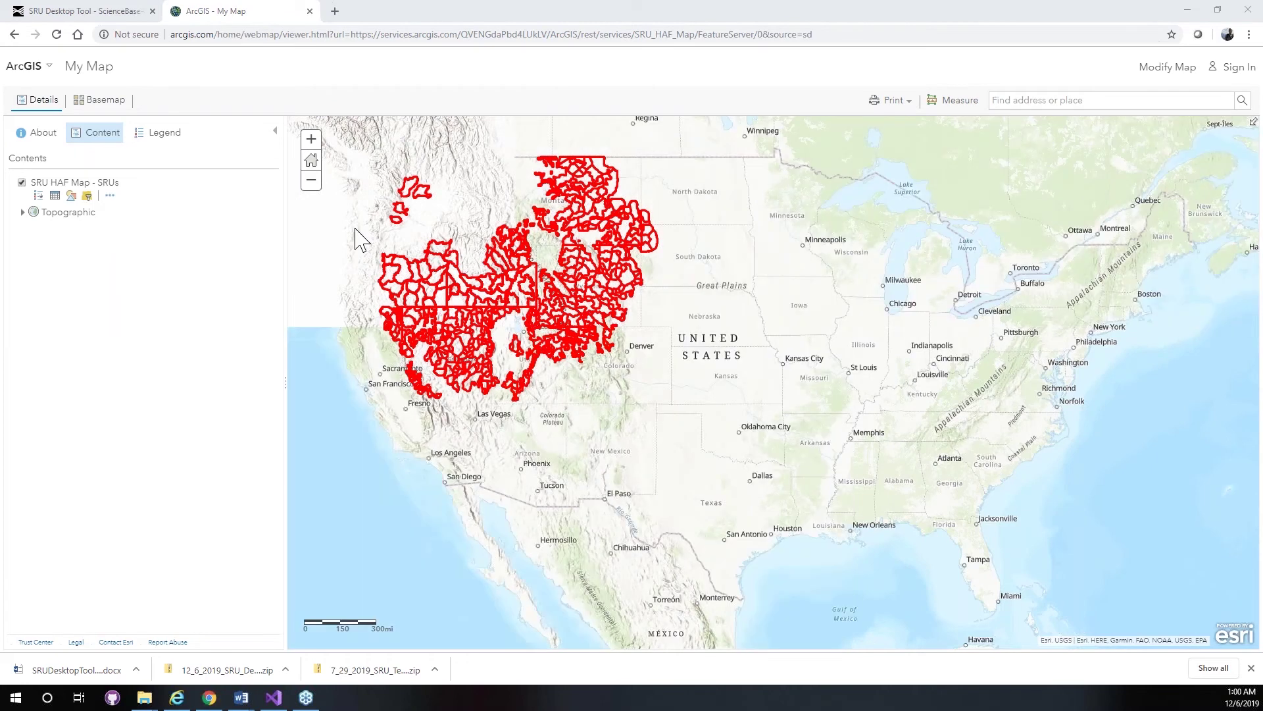
Step: Consult the Before You Begin section of the SRU Desktop Tool help document in Word, and return to the web map
{"action": "key", "text": "alt+Tab"}
{"action": "triple_click", "coordinate": [523, 208]}
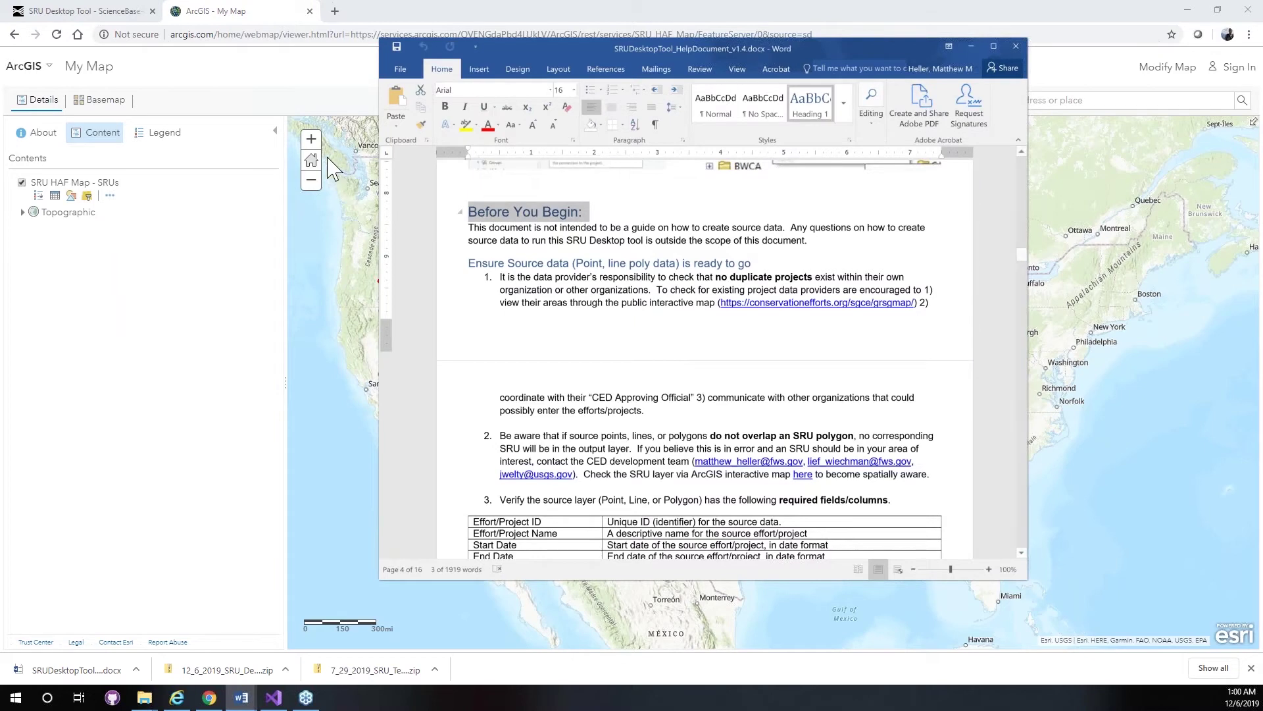
{"action": "key", "text": "alt+Tab"}
Step: Review the summary, permissions and attached files on the ScienceBase page of the SRU Desktop Tool
{"action": "left_click", "coordinate": [116, 13]}
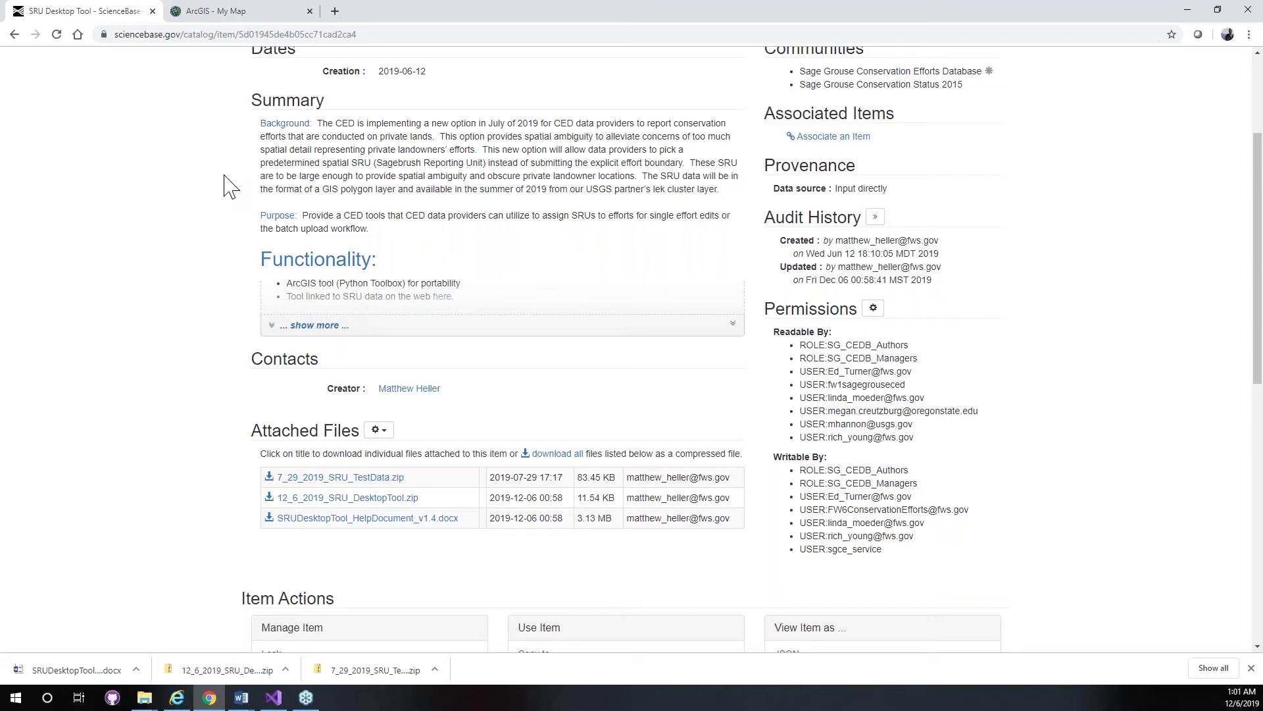
{"action": "scroll", "coordinate": [224, 175], "scroll_direction": "up", "scroll_amount": 1}
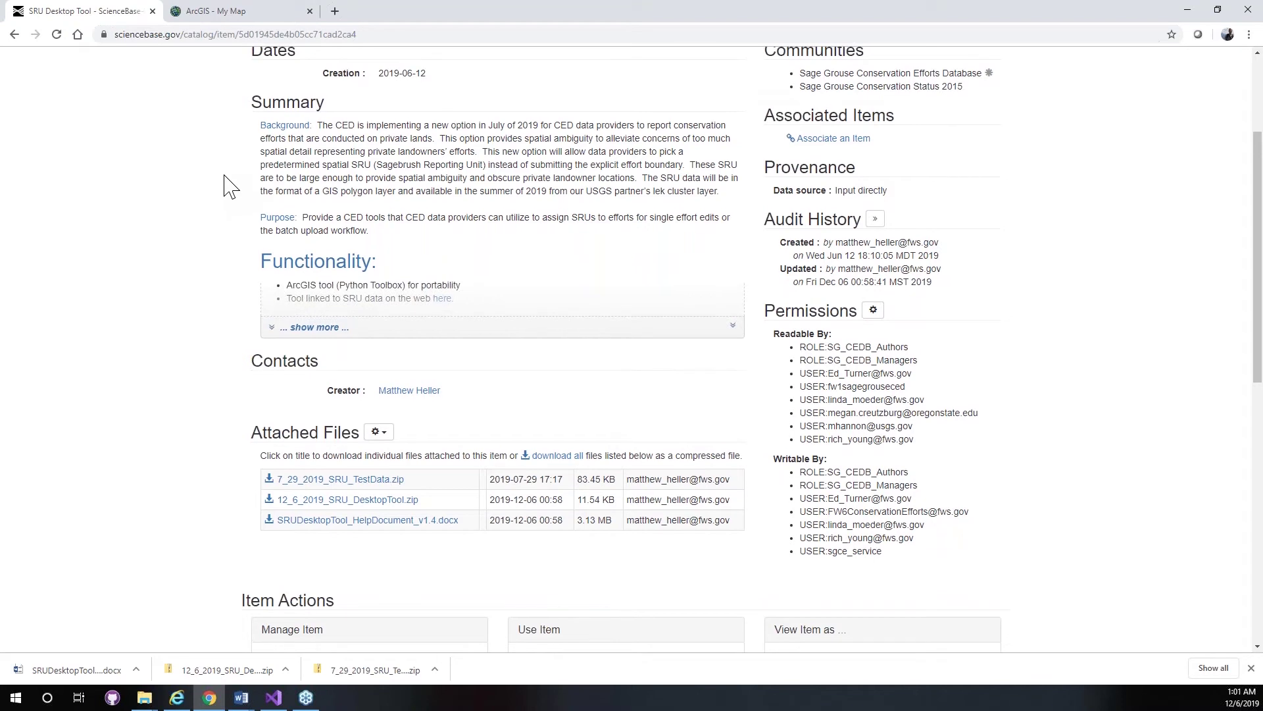
{"action": "scroll", "coordinate": [224, 175], "scroll_direction": "up", "scroll_amount": 3}
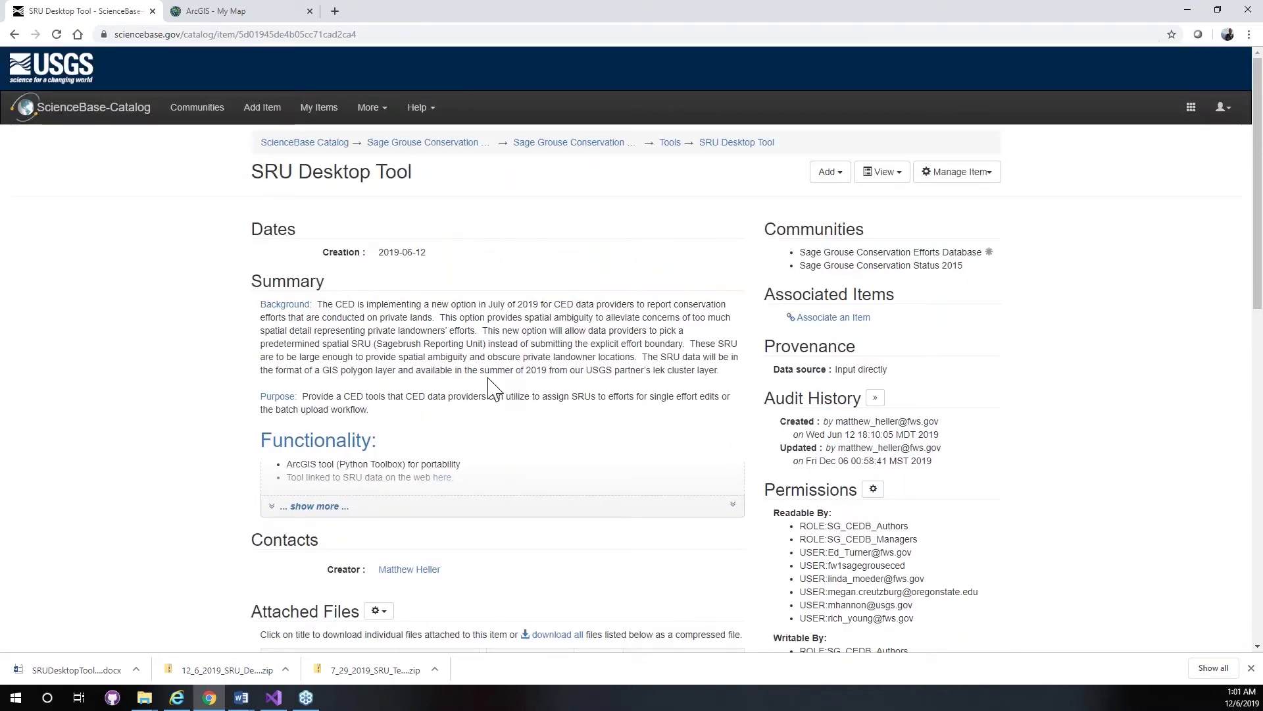
{"action": "scroll", "coordinate": [490, 388], "scroll_direction": "down", "scroll_amount": 1}
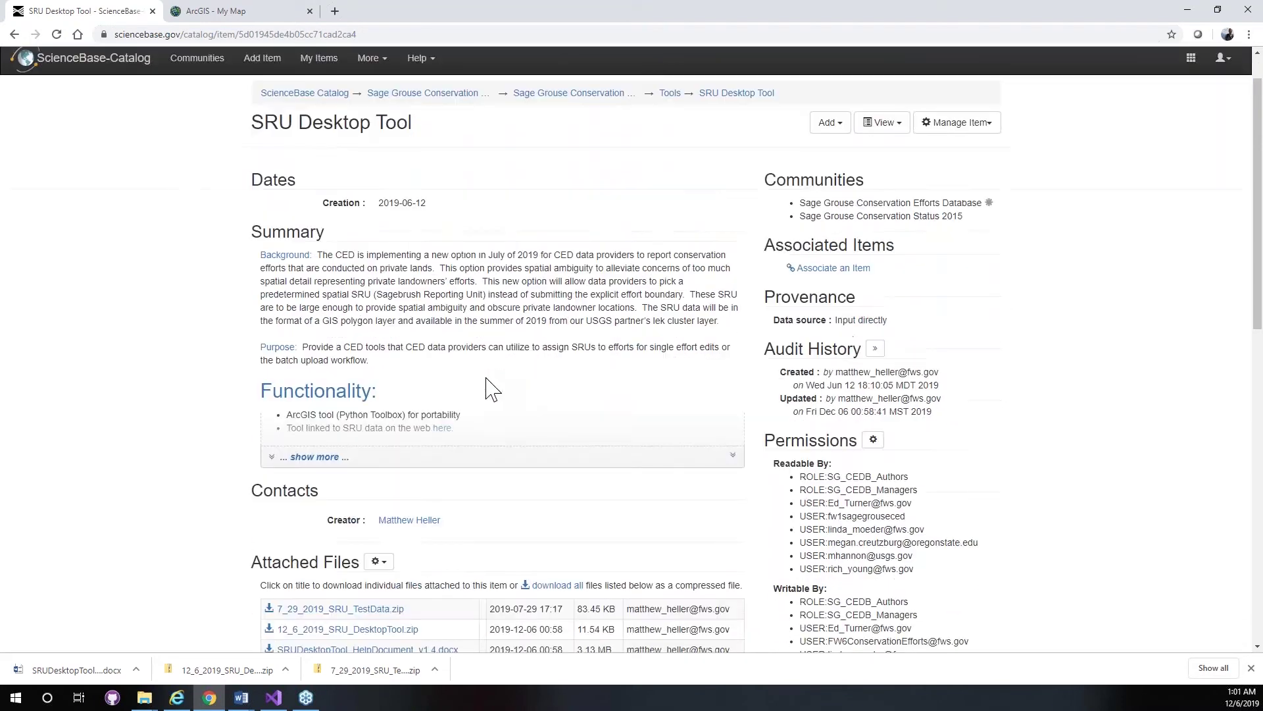
{"action": "scroll", "coordinate": [490, 389], "scroll_direction": "down", "scroll_amount": 3}
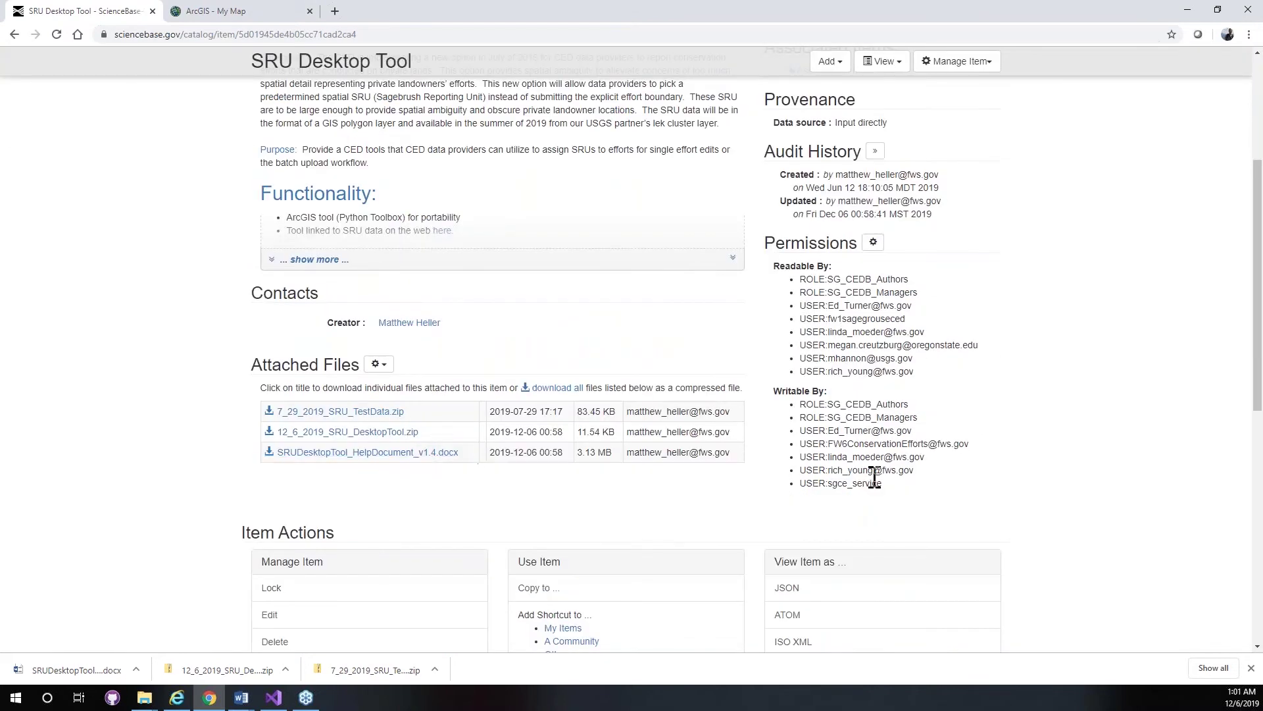
{"action": "scroll", "coordinate": [875, 477], "scroll_direction": "up", "scroll_amount": 1}
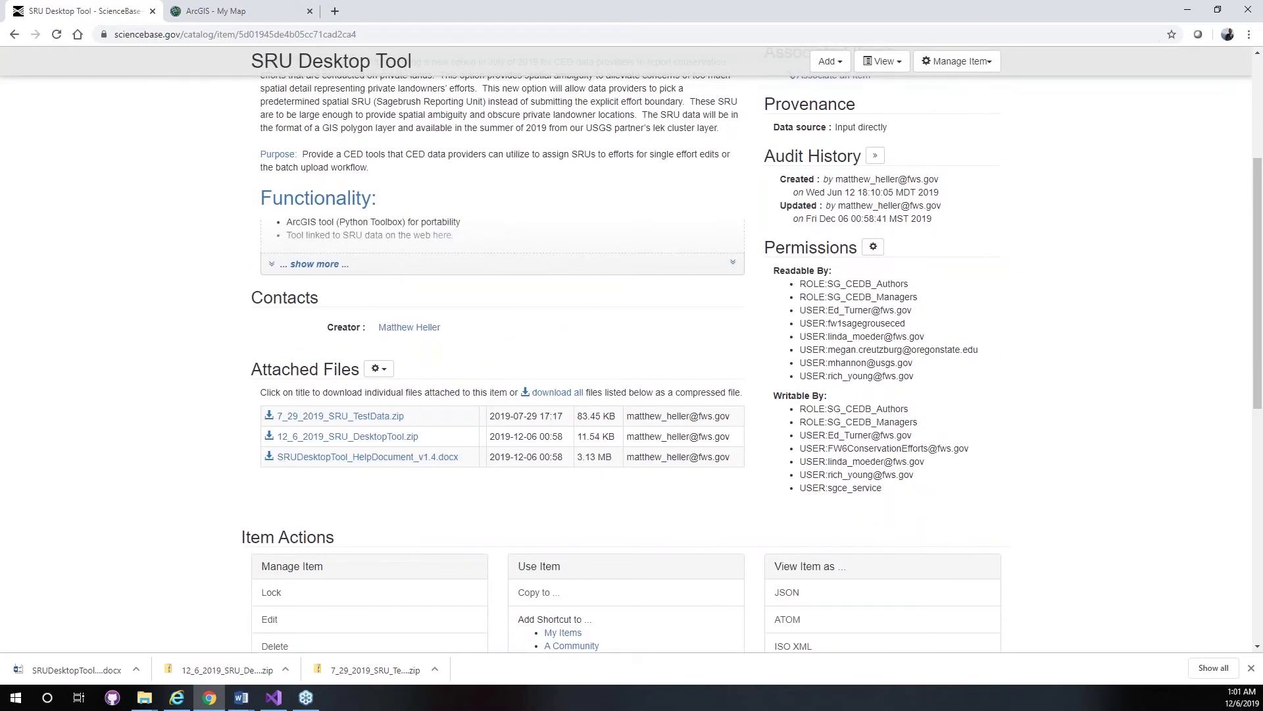
{"action": "scroll", "coordinate": [632, 348], "scroll_direction": "up", "scroll_amount": 4}
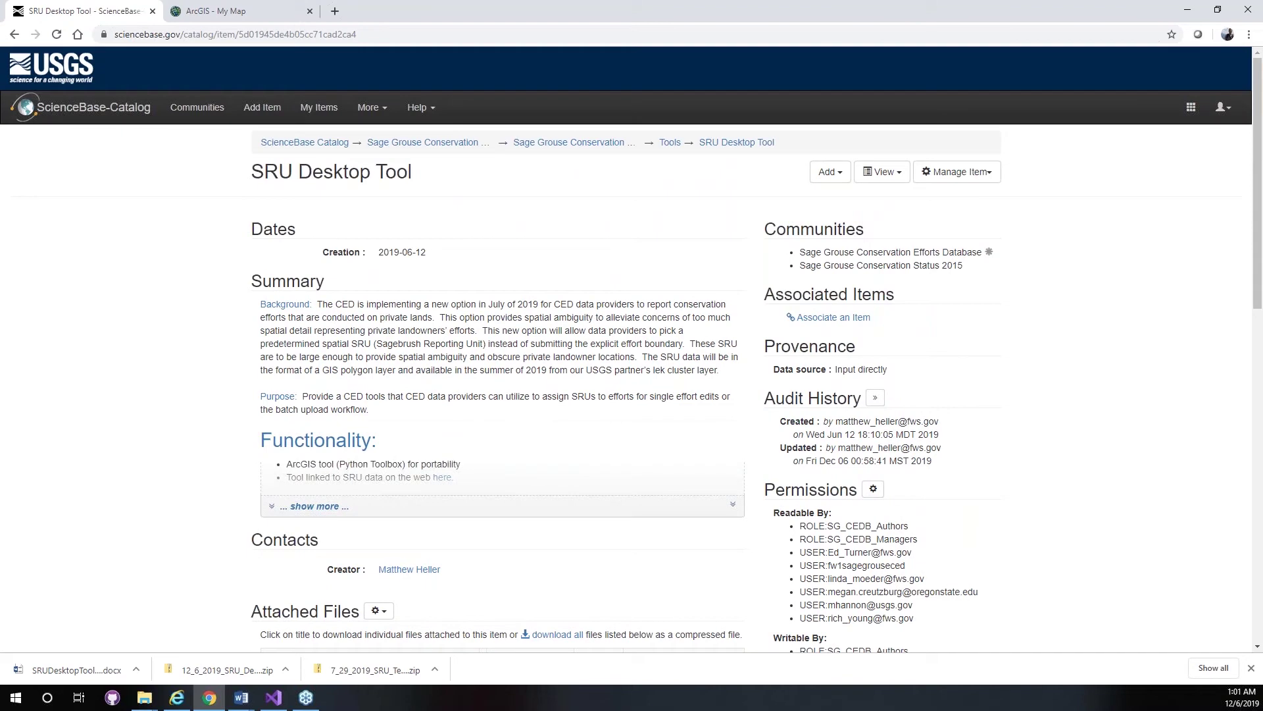
{"action": "left_click_drag", "start_coordinate": [991, 600], "coordinate": [800, 600]}
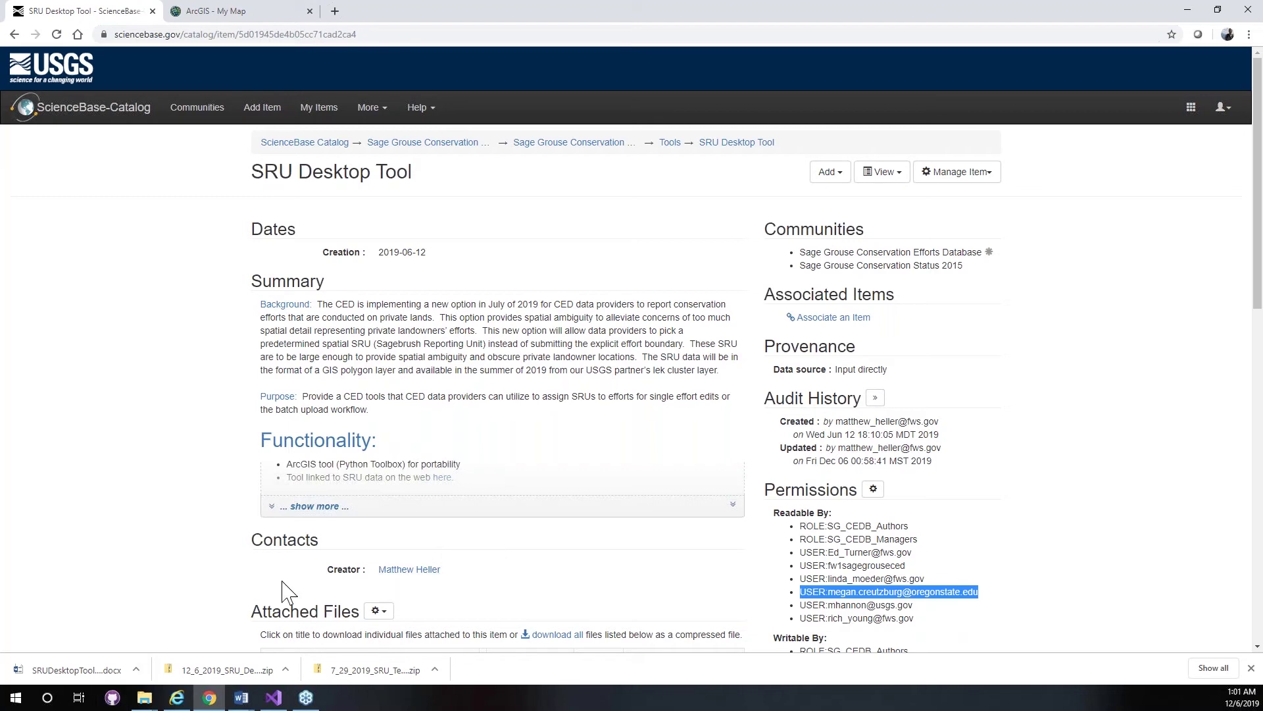
{"action": "scroll", "coordinate": [282, 580], "scroll_direction": "down", "scroll_amount": 1}
{"action": "scroll", "coordinate": [281, 590], "scroll_direction": "down", "scroll_amount": 3}
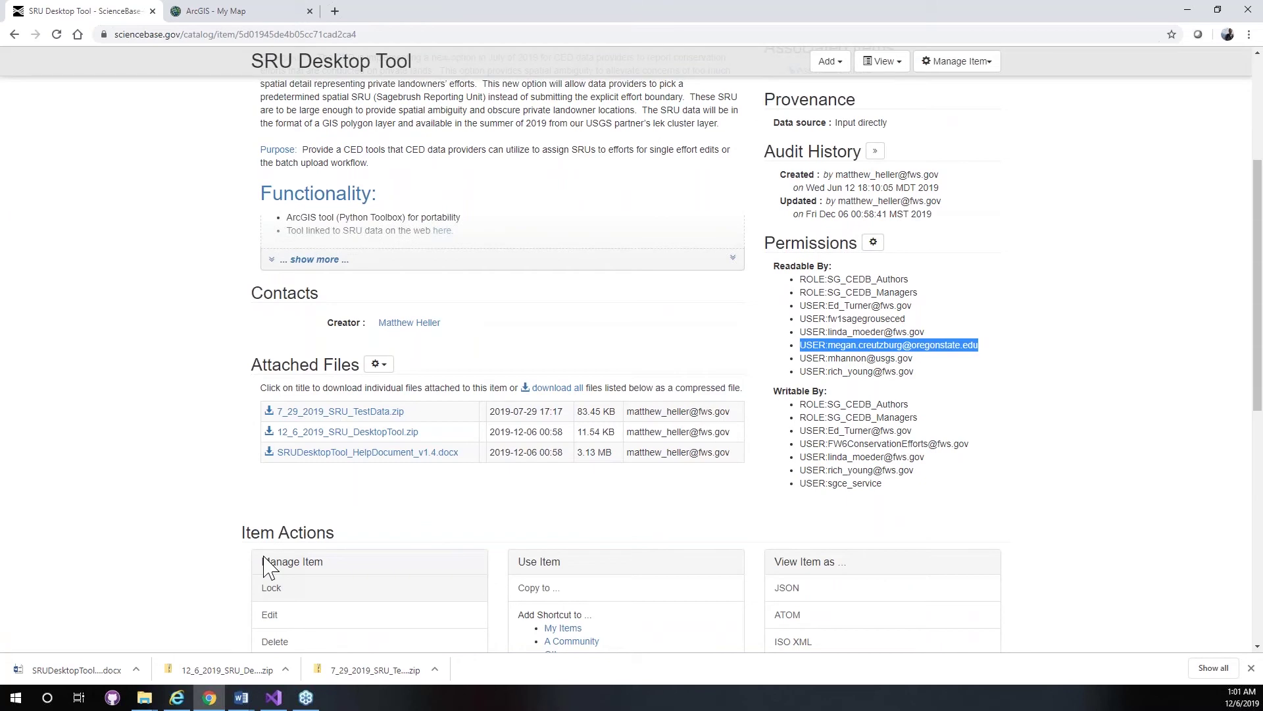
Step: Switch to File Explorer and extract 7_29_2019_SRU_TestData.zip and 12_6_2019_SRU_DesktopTool.zip into the TempDemo folder with 7-Zip
{"action": "key", "text": "alt+Tab"}
{"action": "left_click", "coordinate": [432, 214]}
{"action": "left_click", "coordinate": [434, 226], "text": "shift"}
{"action": "right_click", "coordinate": [432, 222]}
{"action": "mouse_move", "coordinate": [498, 282]}
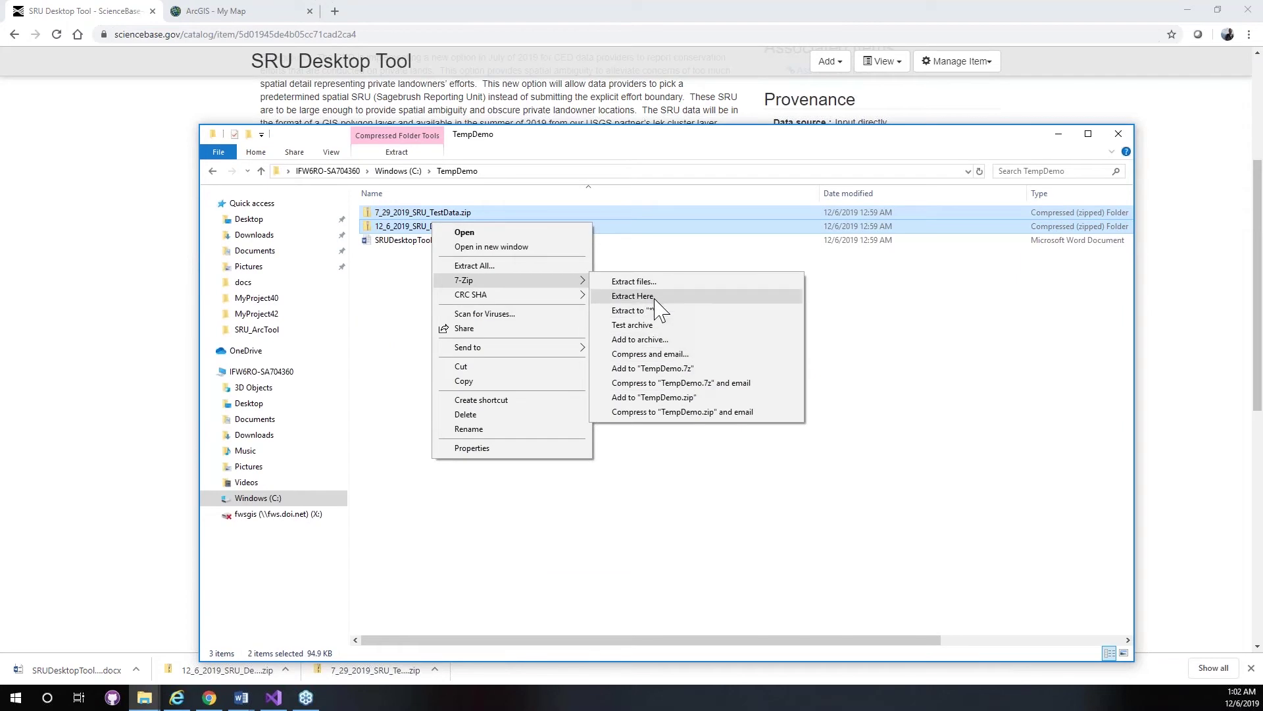
{"action": "left_click", "coordinate": [655, 297]}
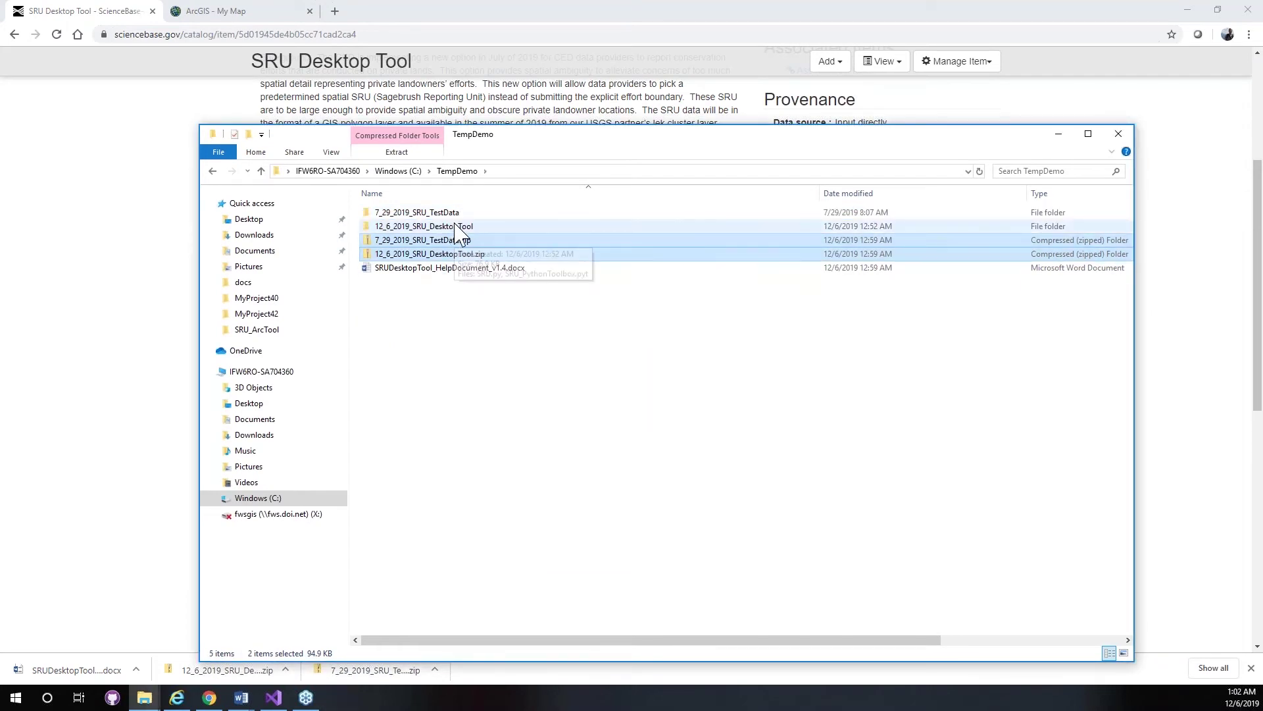
Step: Open the extracted 12_6_2019_SRU_DesktopTool folder and copy its full path
{"action": "double_click", "coordinate": [456, 226]}
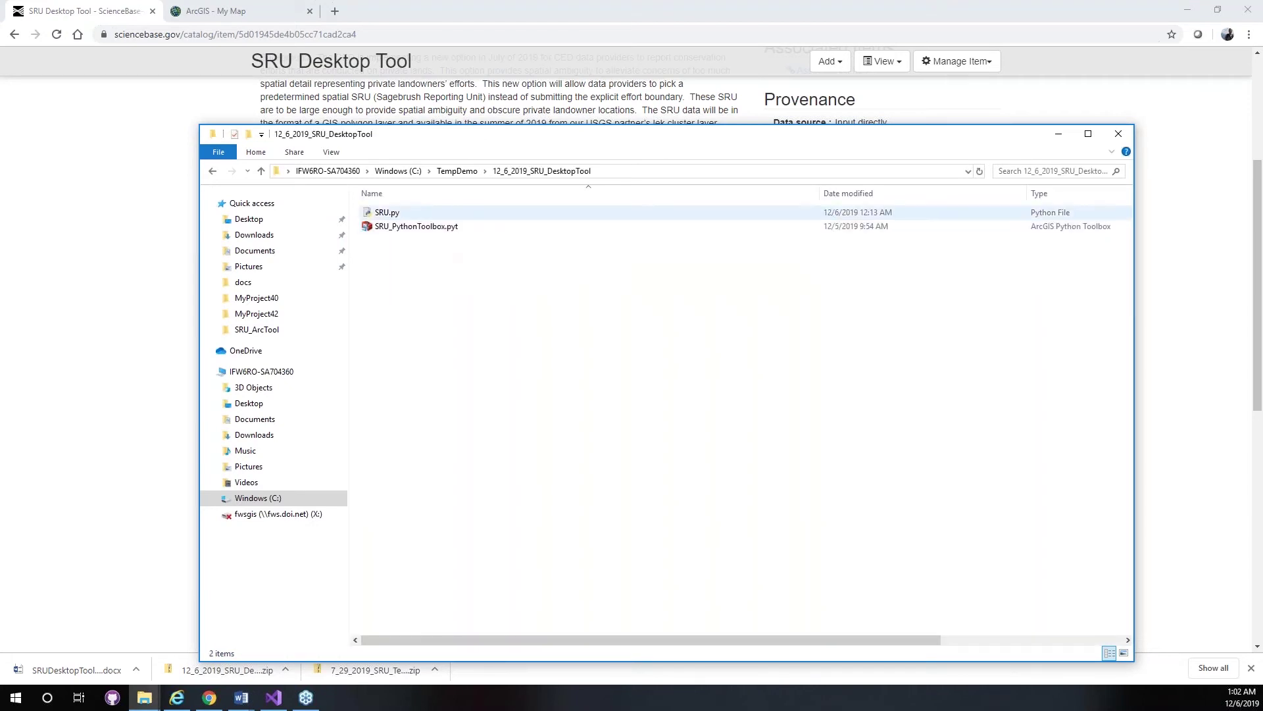
{"action": "left_click", "coordinate": [579, 171]}
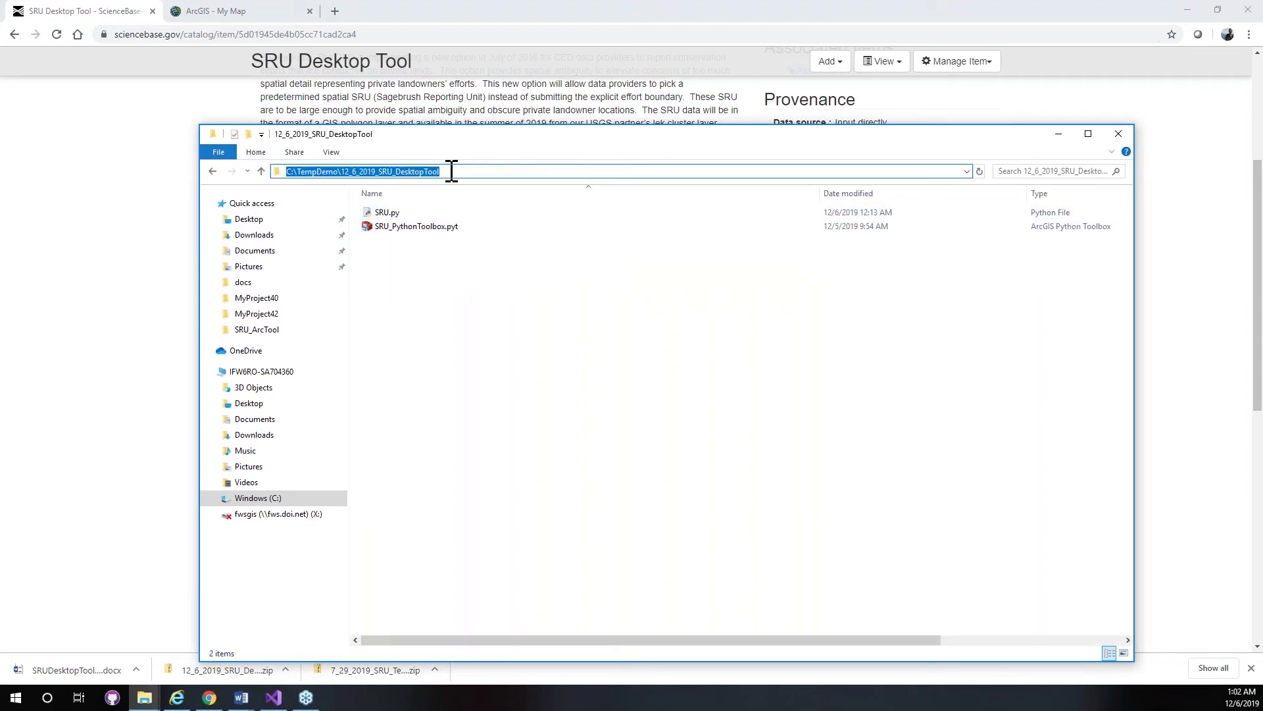
{"action": "right_click", "coordinate": [422, 171]}
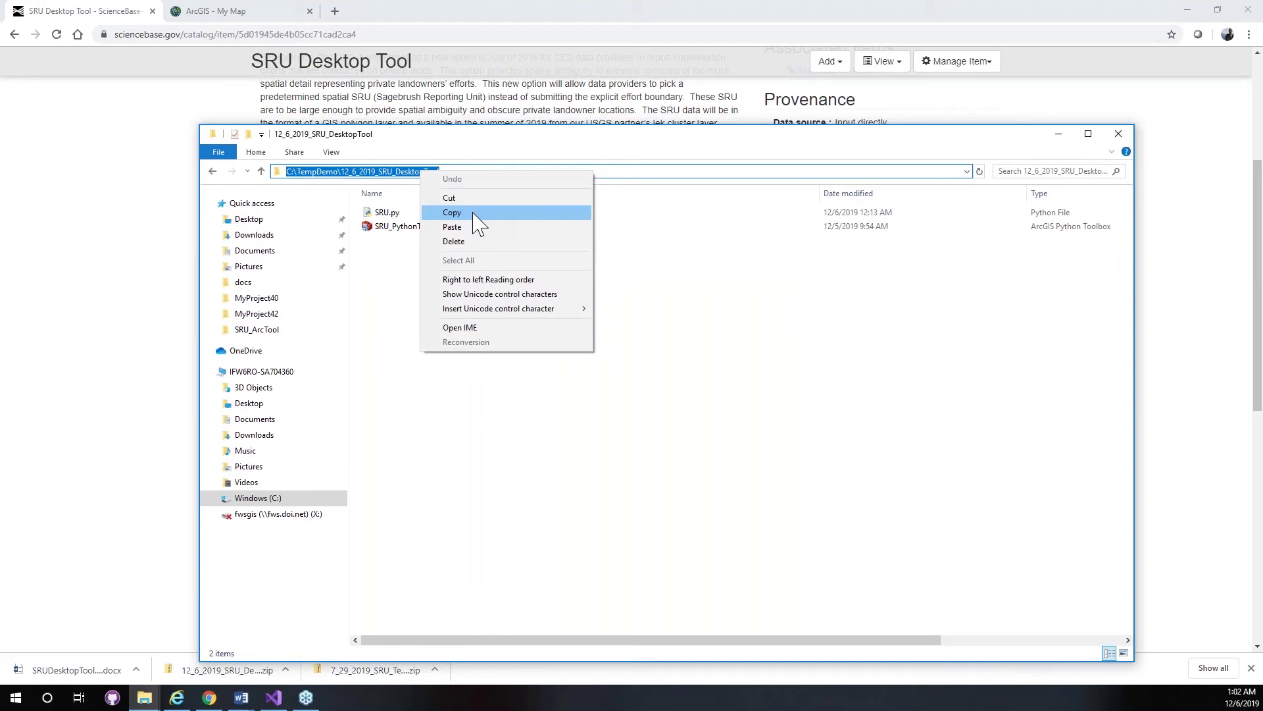
{"action": "left_click", "coordinate": [475, 211]}
{"action": "left_click", "coordinate": [584, 359]}
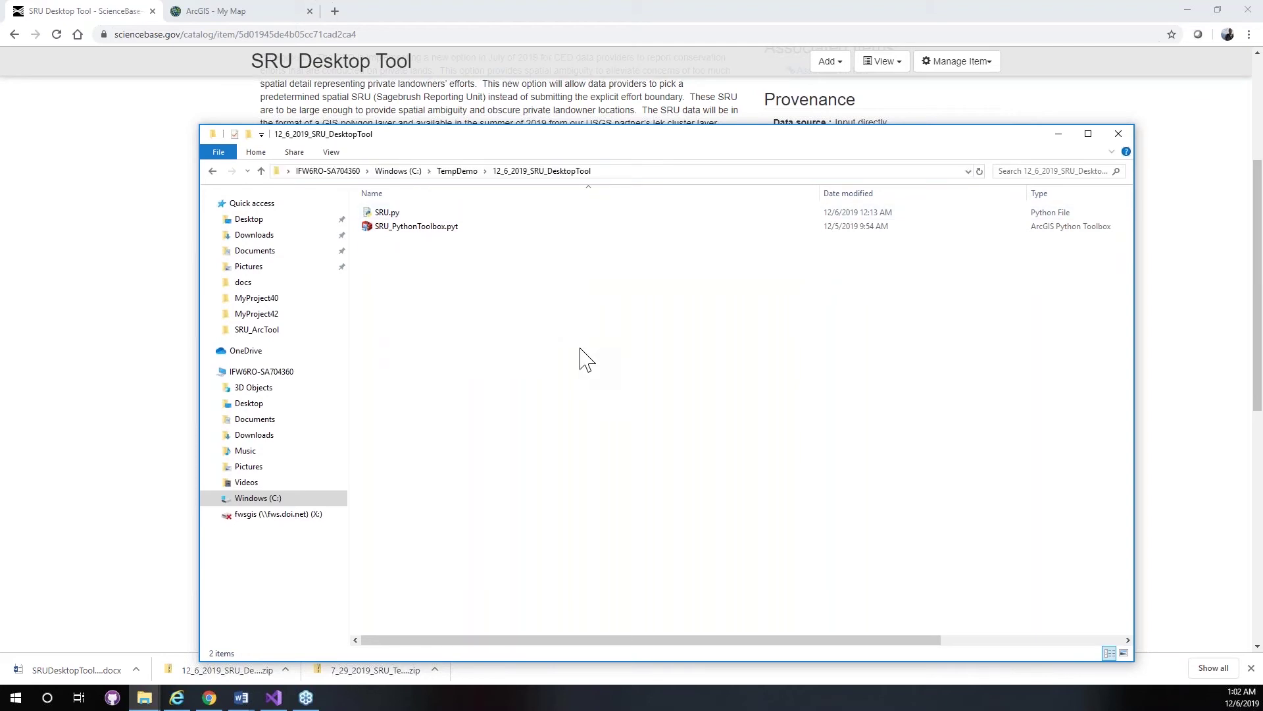
Step: Switch to ArcGIS Pro and create a new project from the Catalog template with the default name and location
{"action": "key", "text": "alt+Tab"}
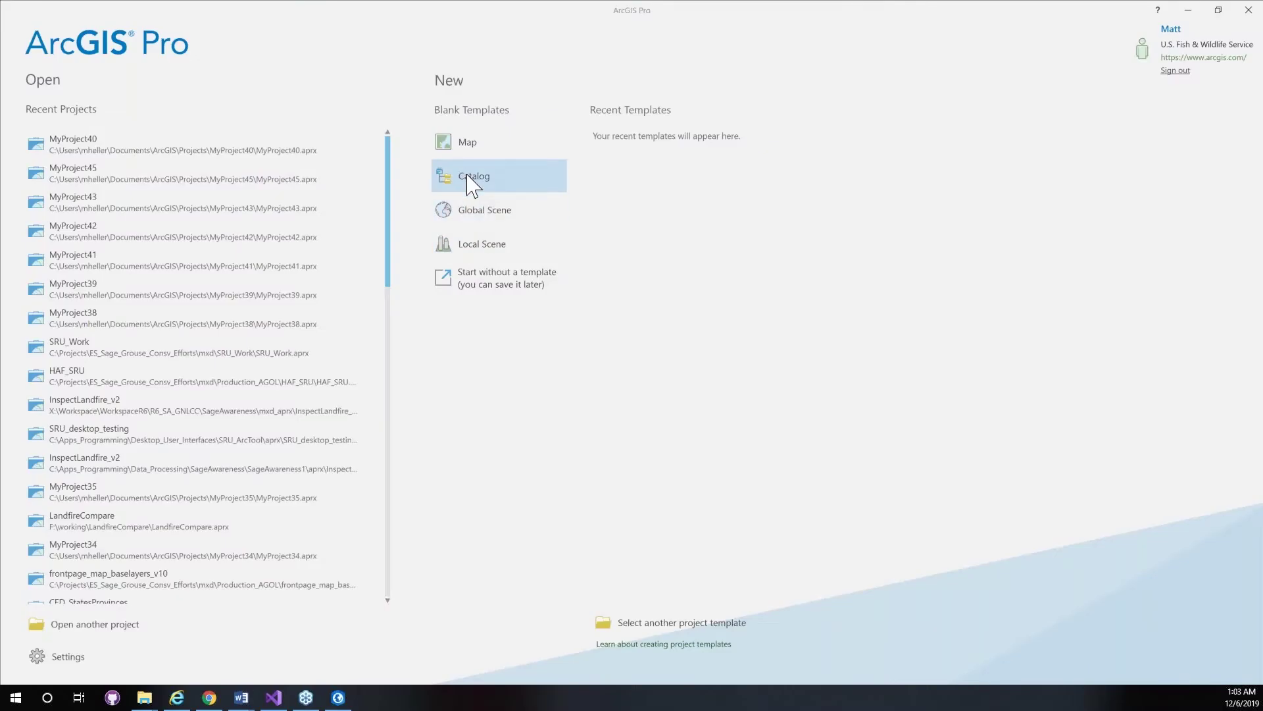
{"action": "left_click", "coordinate": [469, 179]}
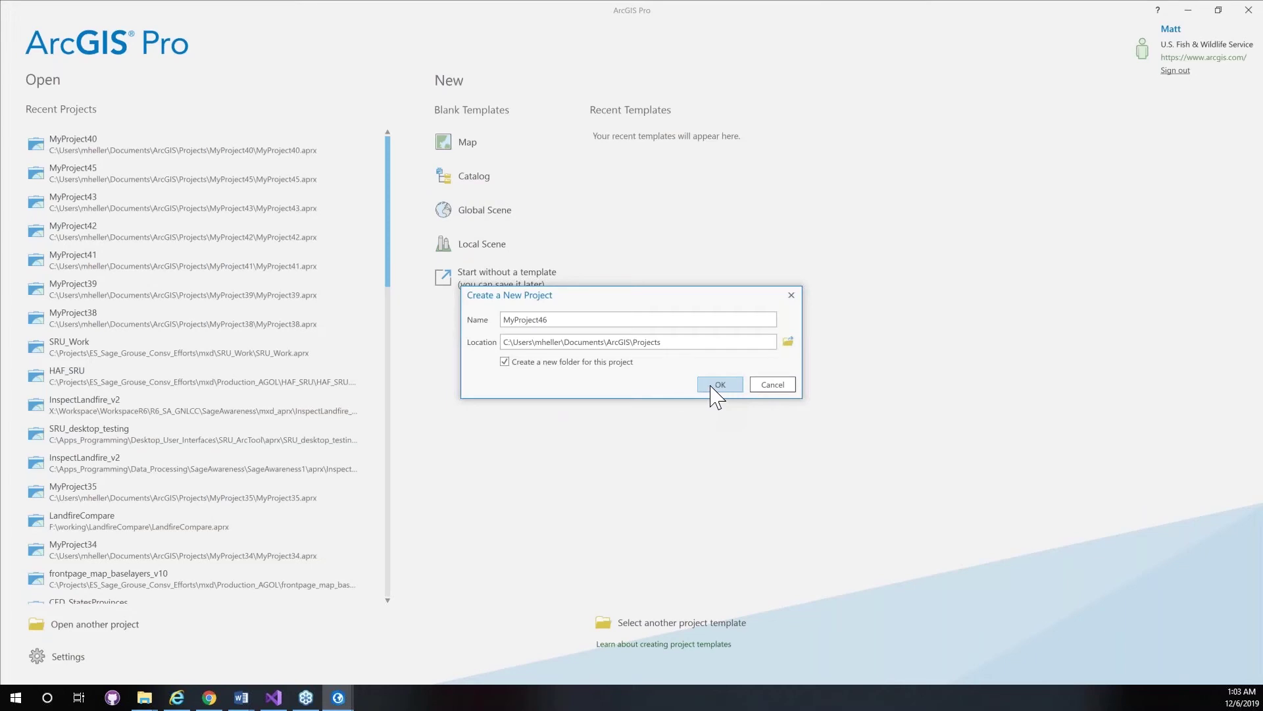
{"action": "left_click", "coordinate": [711, 387]}
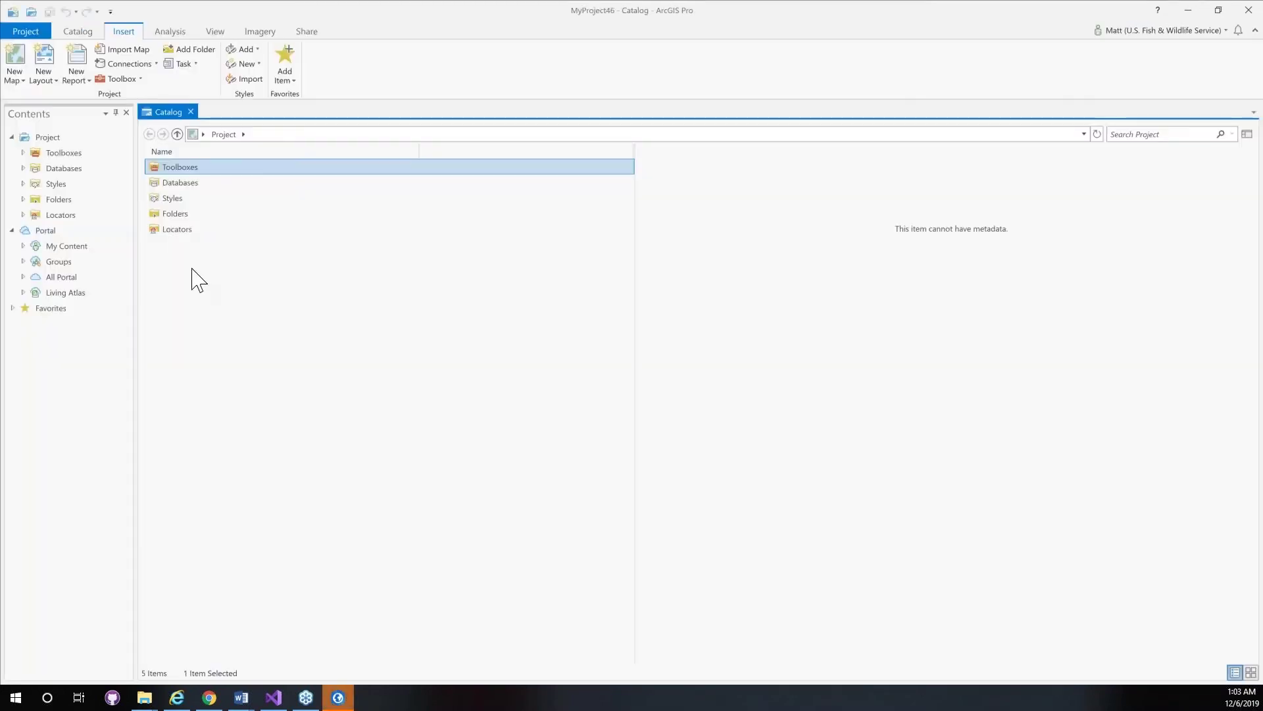
Step: Browse to the copied folder path, open the SRU Desktop Tool script from SRU_PythonToolbox.pyt, and widen the Geoprocessing pane slightly
{"action": "left_click", "coordinate": [273, 134]}
{"action": "key", "text": "ctrl+v"}
{"action": "key", "text": "Return"}
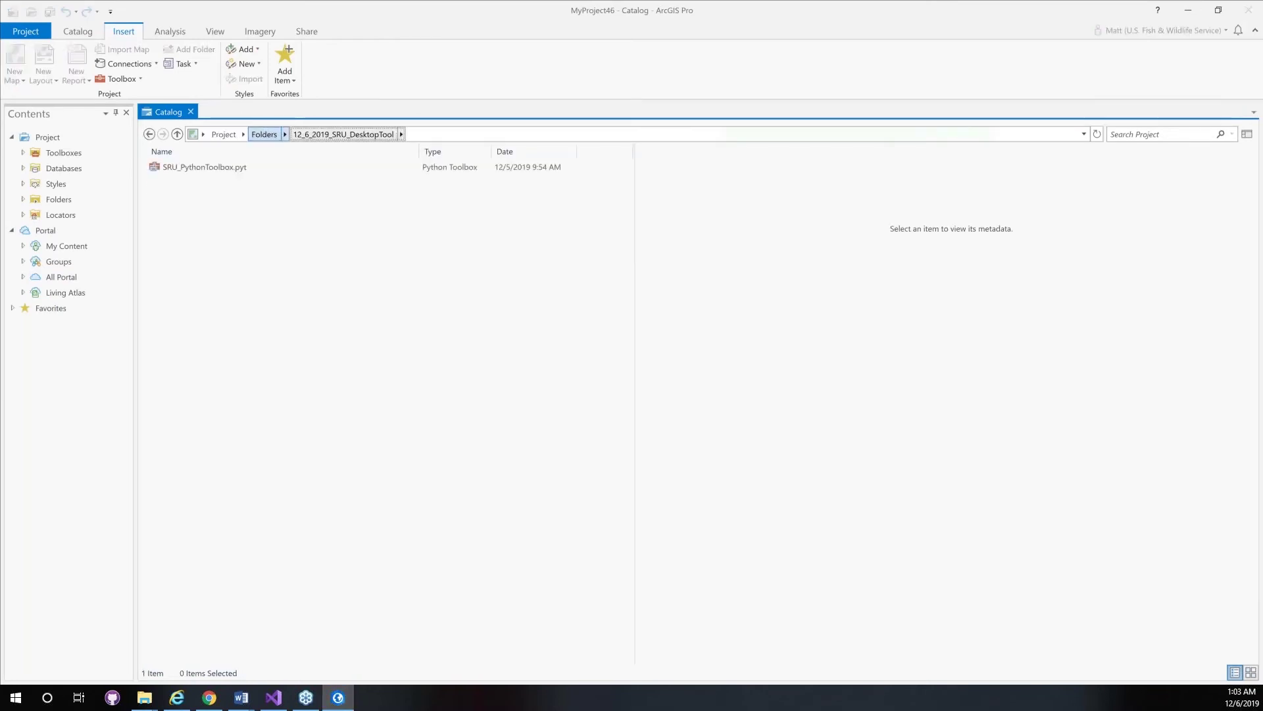
{"action": "double_click", "coordinate": [198, 169]}
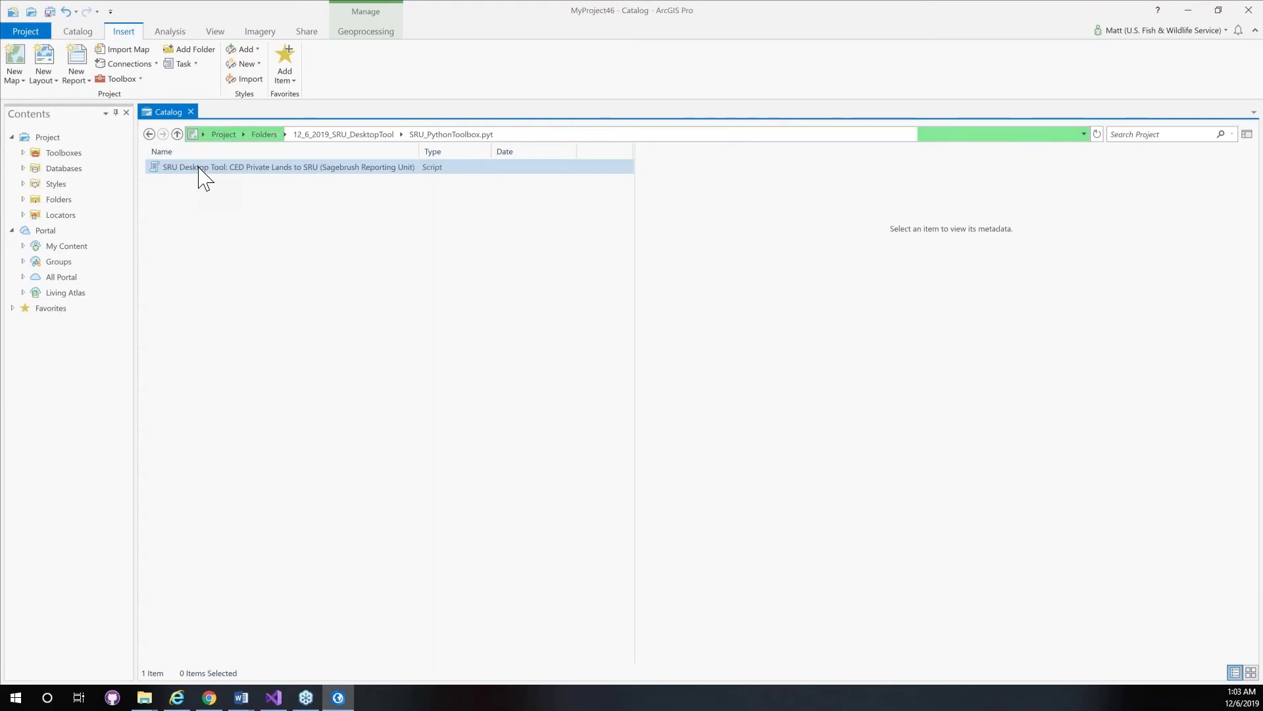
{"action": "double_click", "coordinate": [200, 168]}
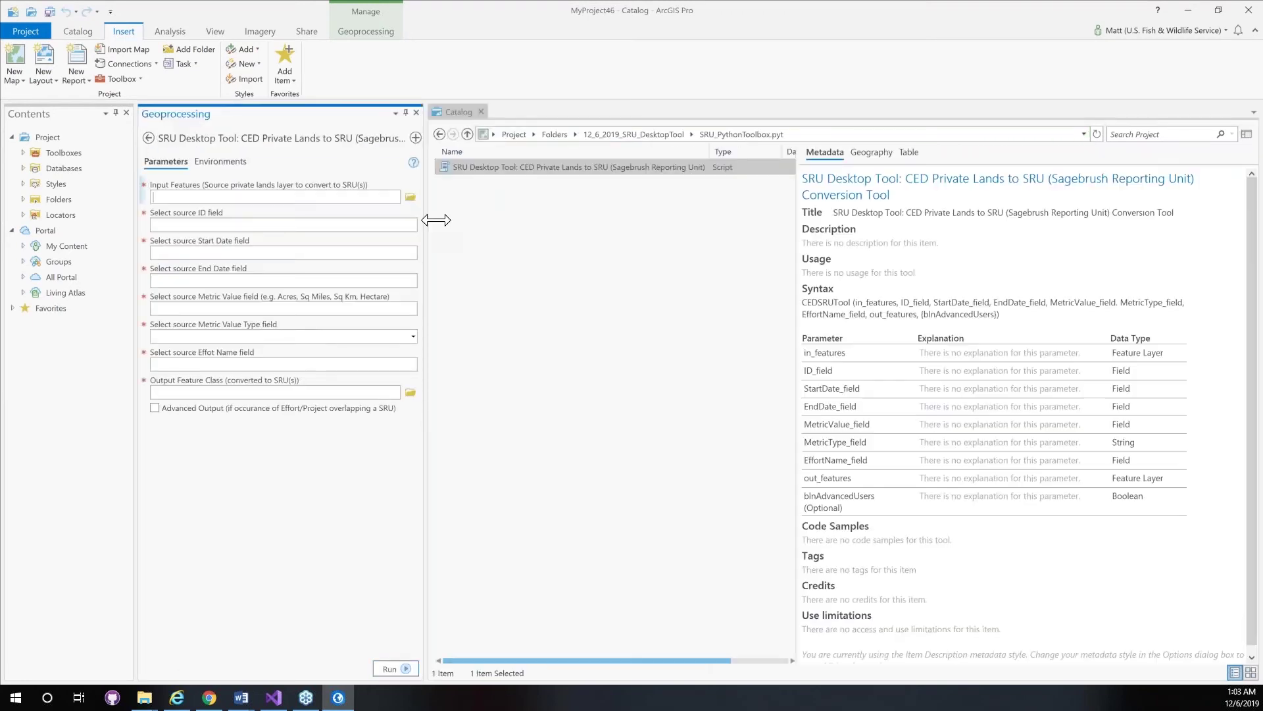
{"action": "left_click_drag", "start_coordinate": [425, 230], "coordinate": [549, 229]}
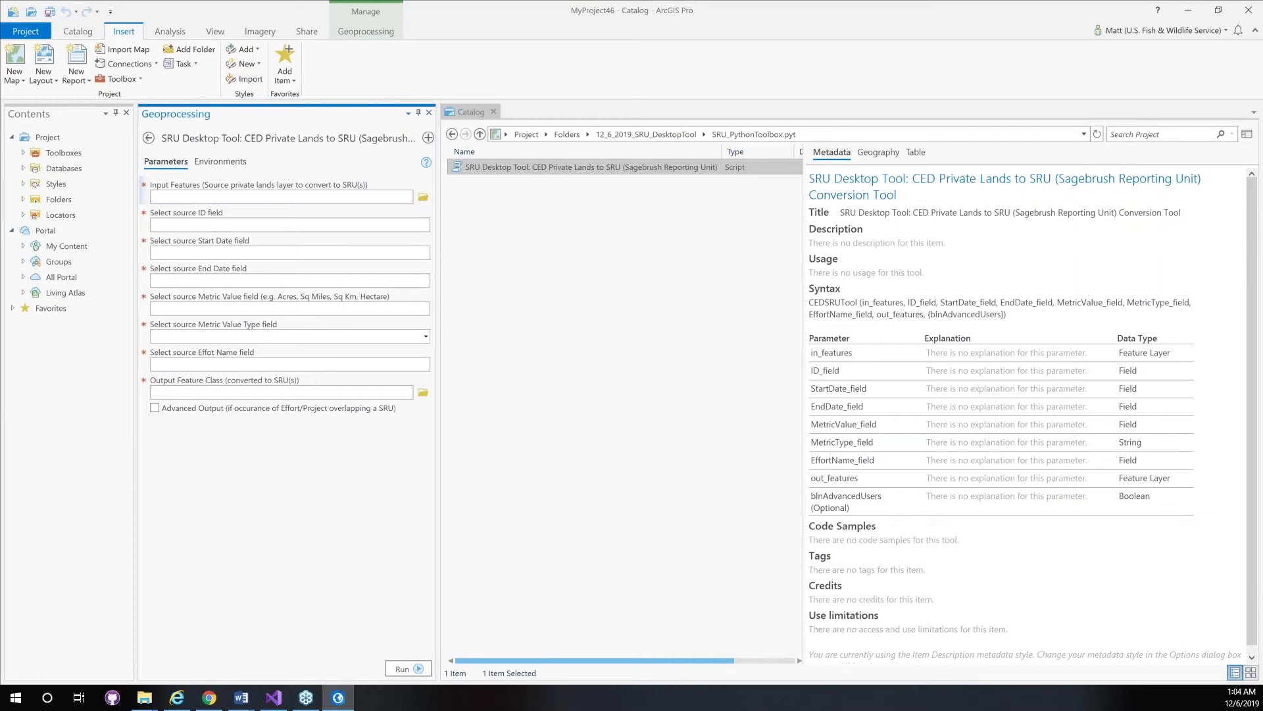
Step: Check the SRU_HAF_Map FeatureServer page and its address in Internet Explorer, and close all its tabs
{"action": "key", "text": "alt+Tab"}
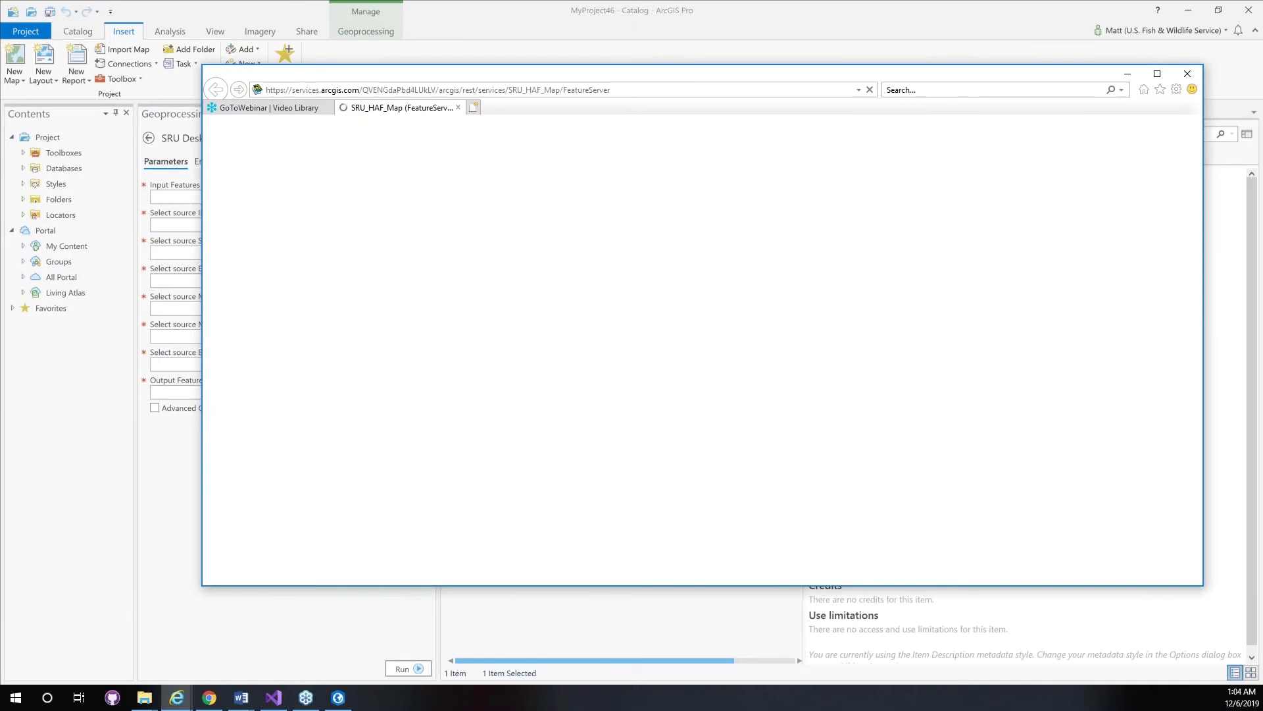
{"action": "left_click", "coordinate": [615, 90]}
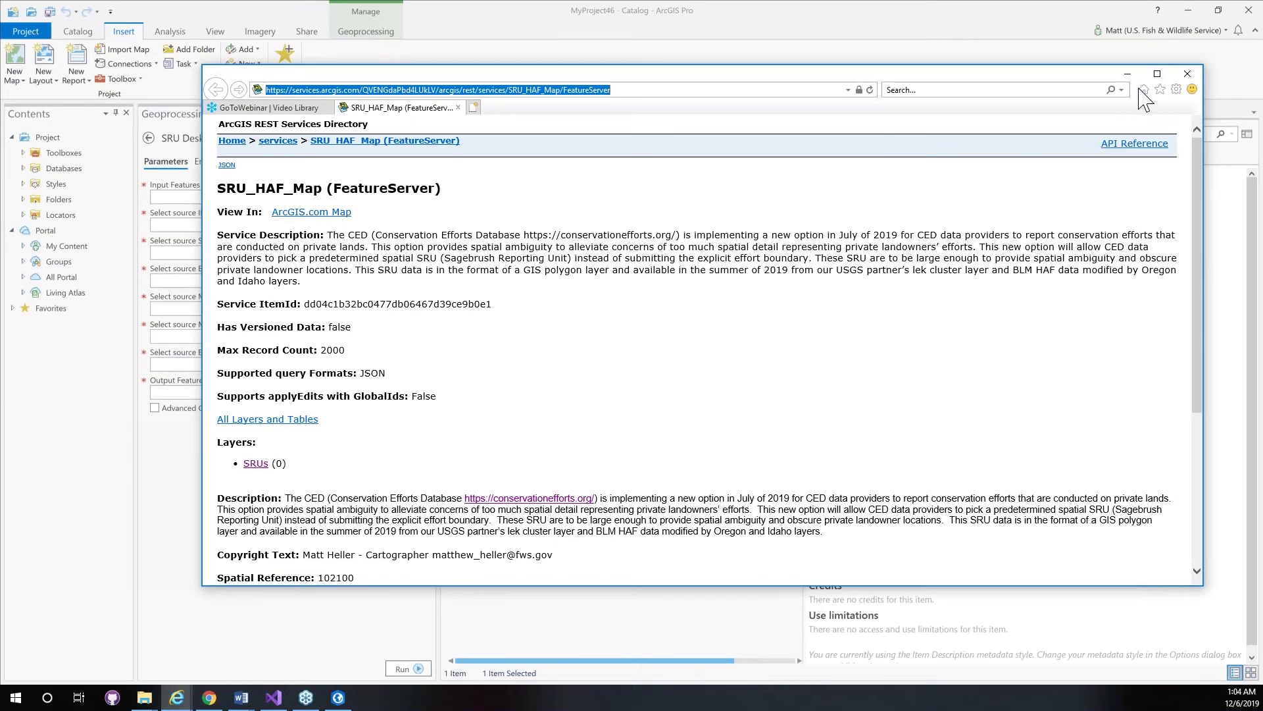
{"action": "left_click", "coordinate": [1186, 75]}
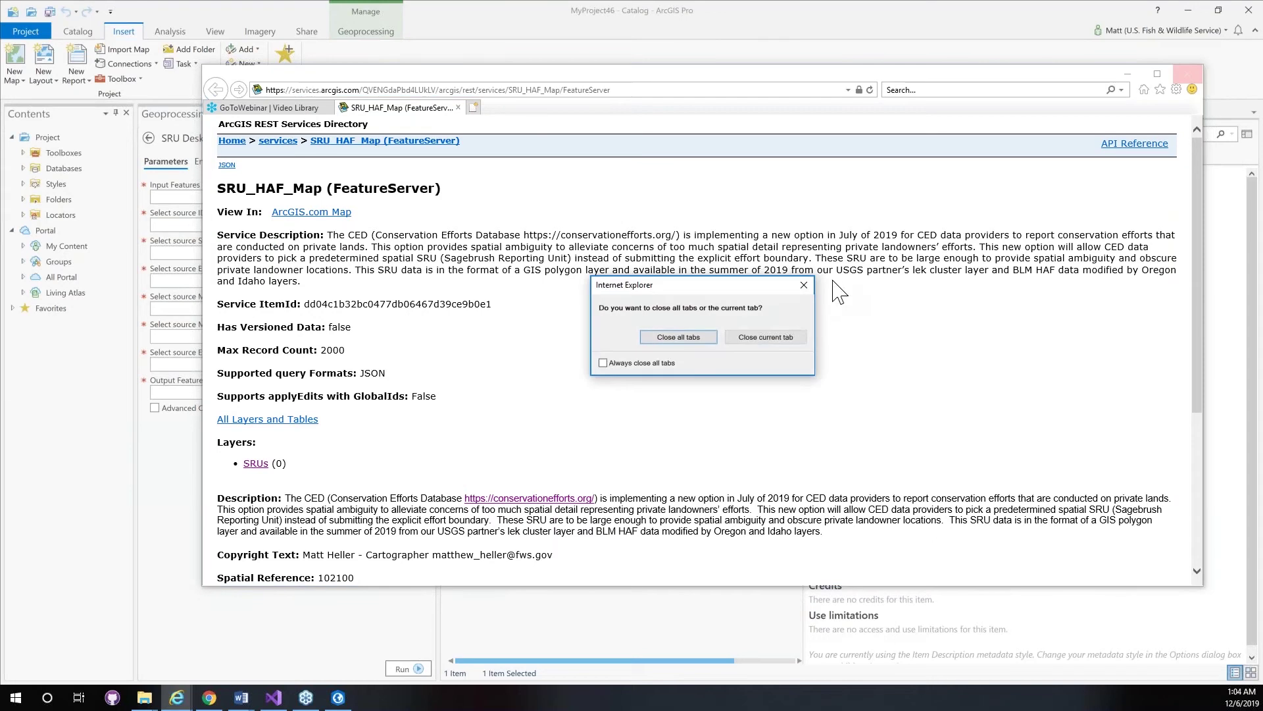
{"action": "left_click", "coordinate": [670, 348]}
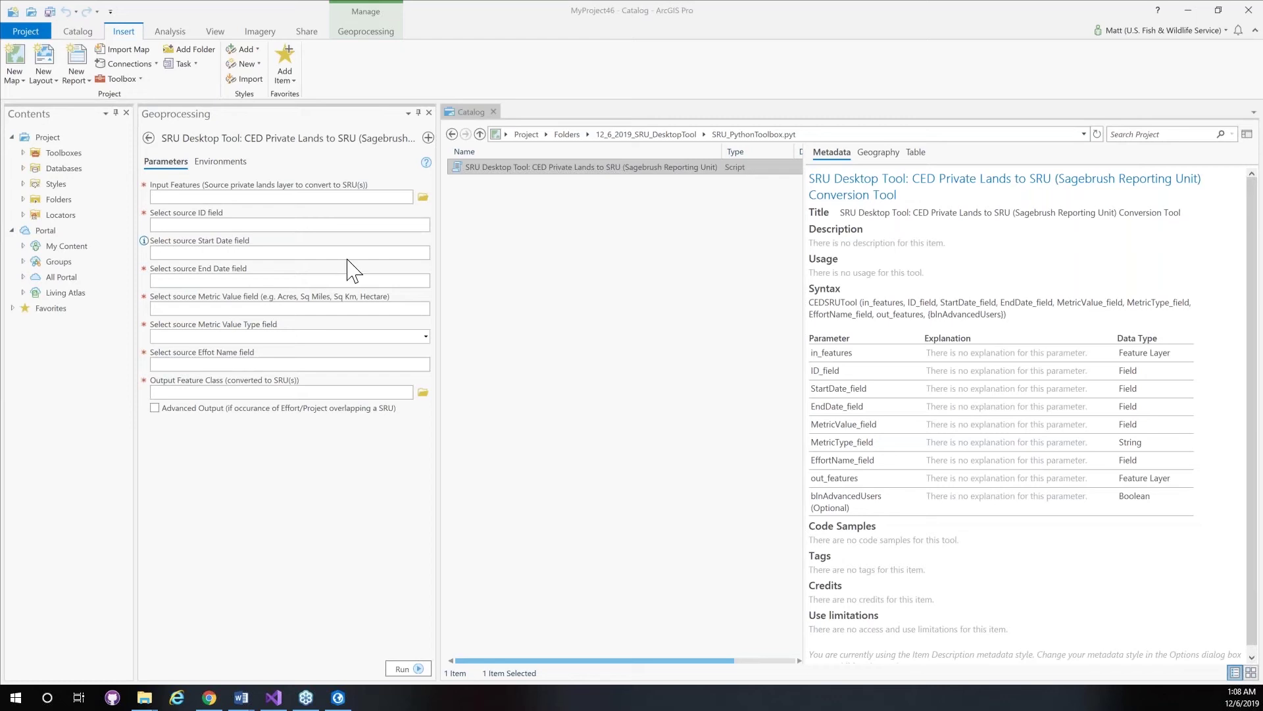
Step: Set the tool's input features to test_OR_line_1to1.shp from C:\TempDemo\7_29_2019_SRU_TestData
{"action": "left_click", "coordinate": [423, 198]}
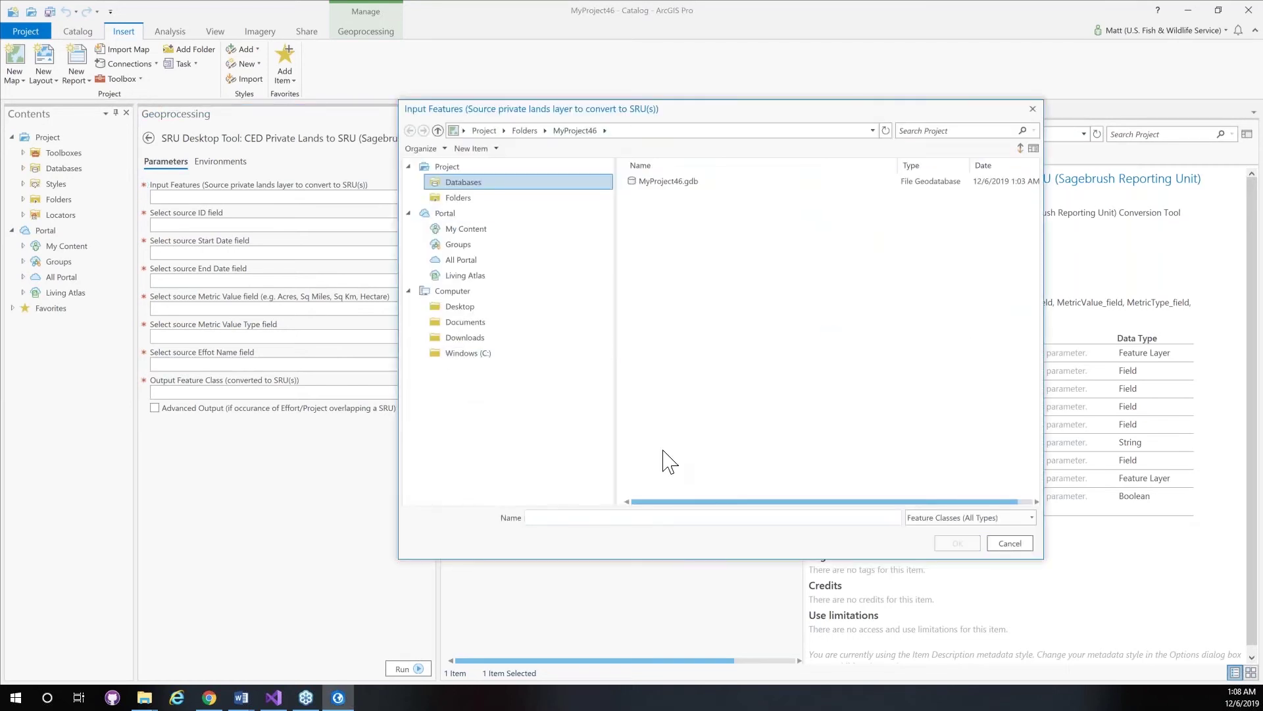
{"action": "left_click", "coordinate": [649, 517]}
{"action": "key", "text": "ctrl+v"}
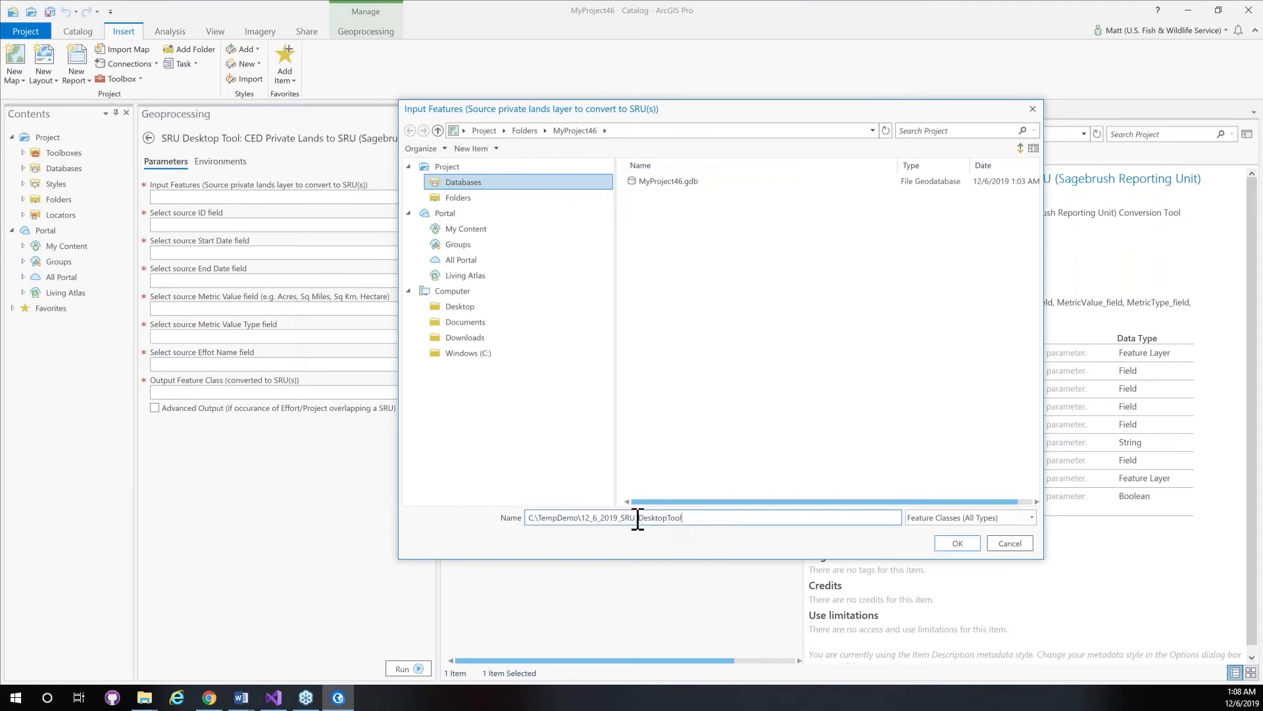
{"action": "left_click_drag", "start_coordinate": [582, 517], "coordinate": [696, 524]}
{"action": "key", "text": "BackSpace"}
{"action": "key", "text": "Return"}
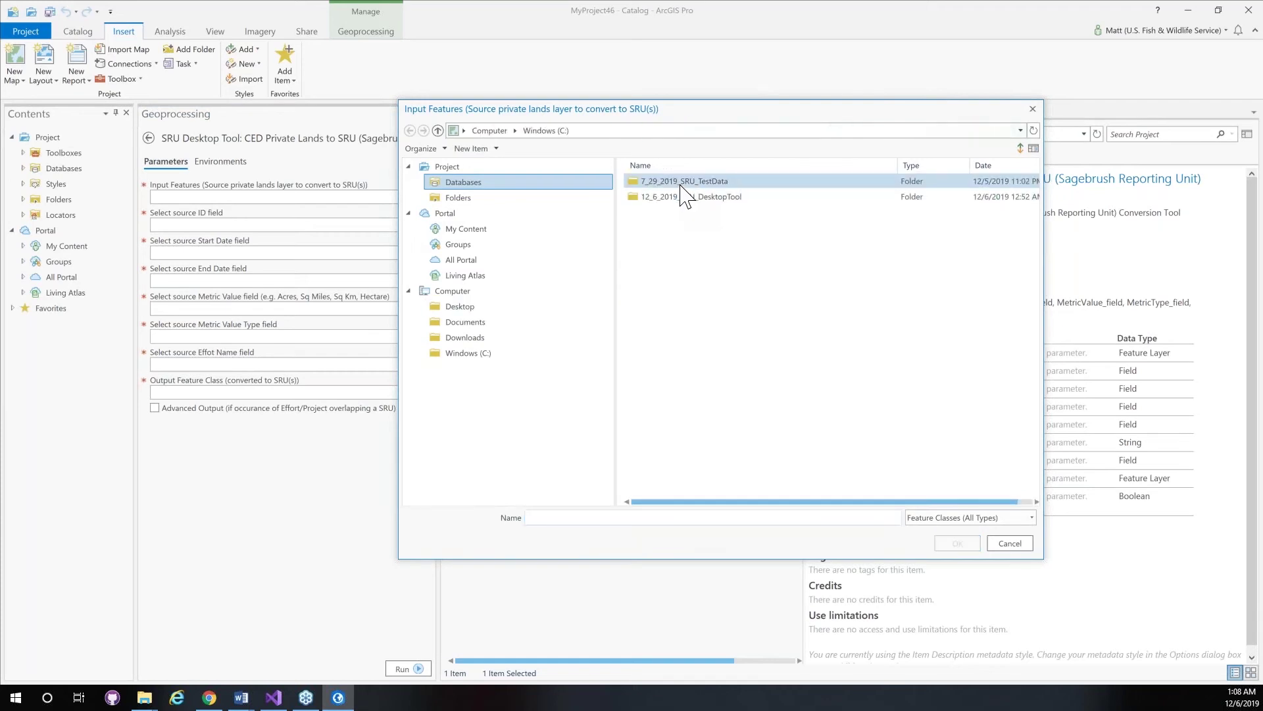
{"action": "double_click", "coordinate": [681, 184]}
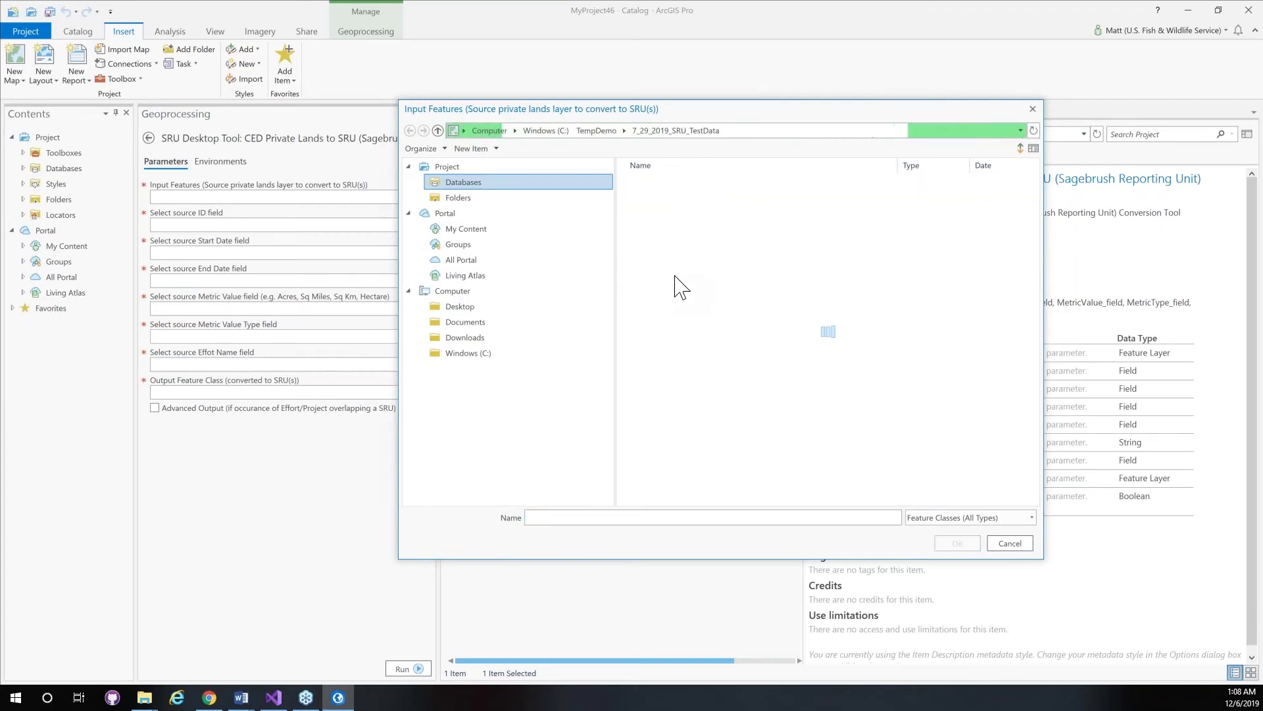
{"action": "left_click", "coordinate": [692, 199]}
{"action": "left_click", "coordinate": [709, 215]}
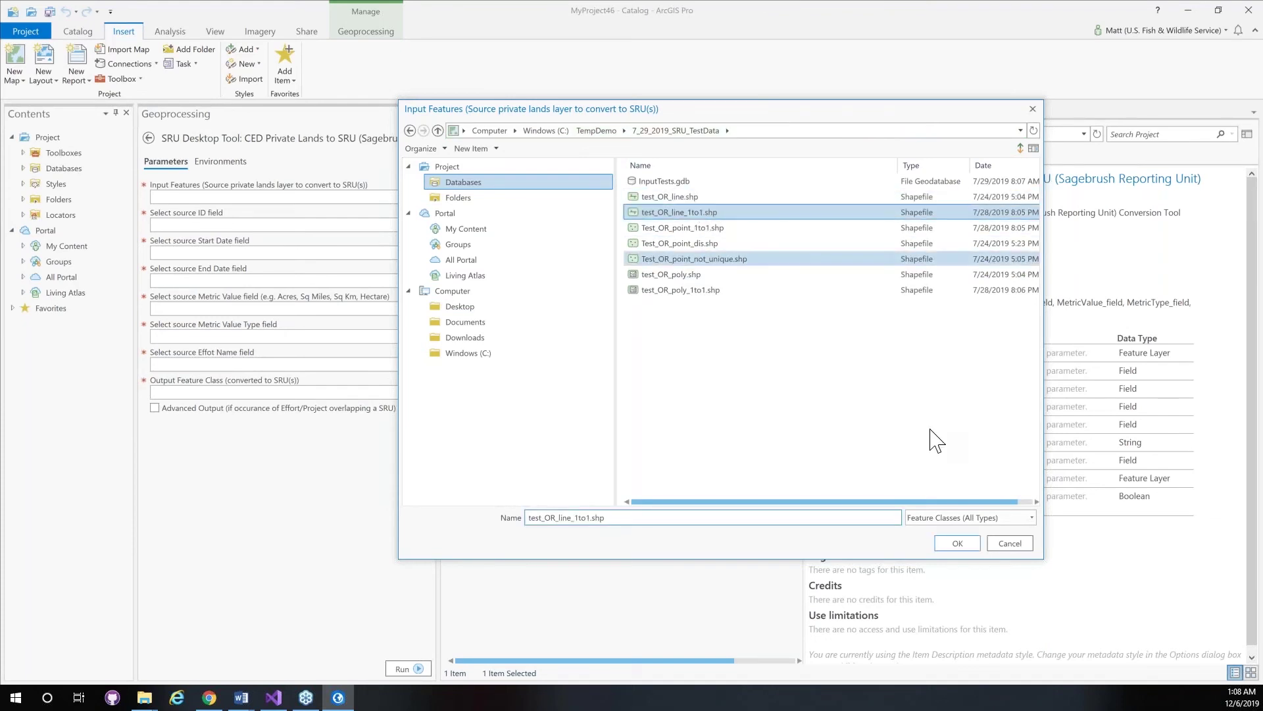
{"action": "left_click", "coordinate": [959, 544]}
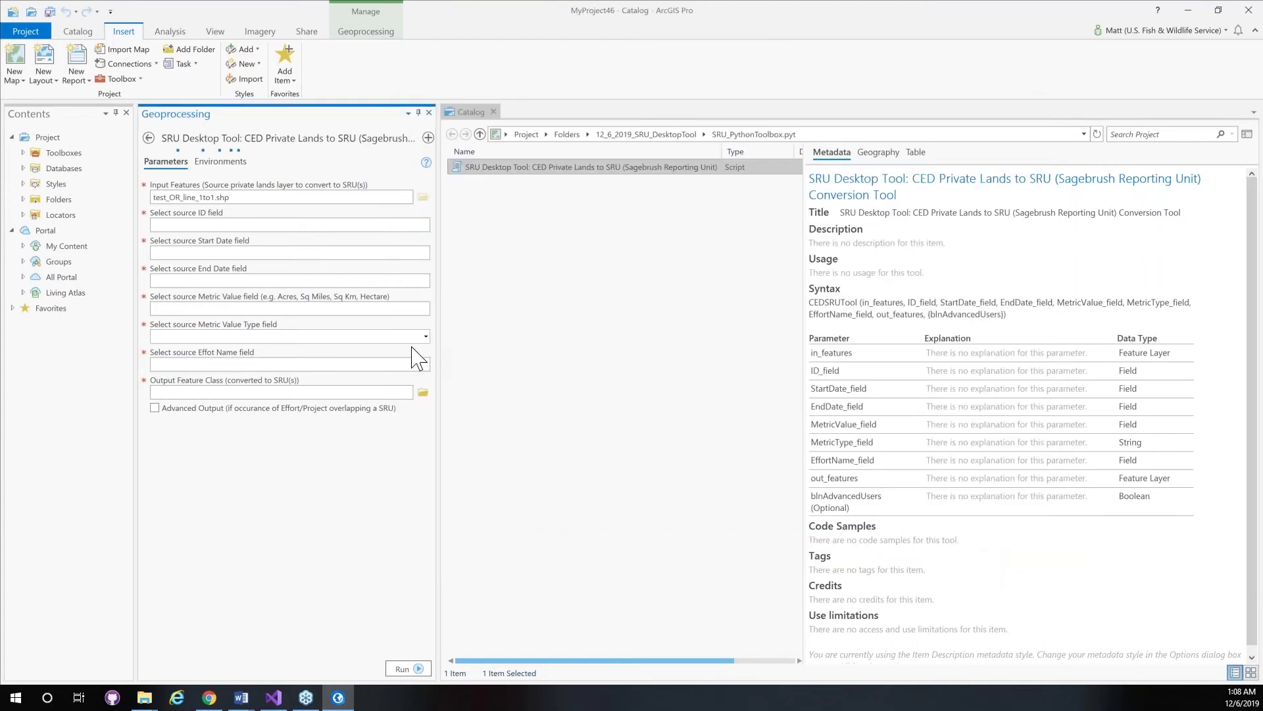
Step: Set the source ID field to Id, the start date field to StartDate and the end date field to EndDate
{"action": "left_click", "coordinate": [426, 225]}
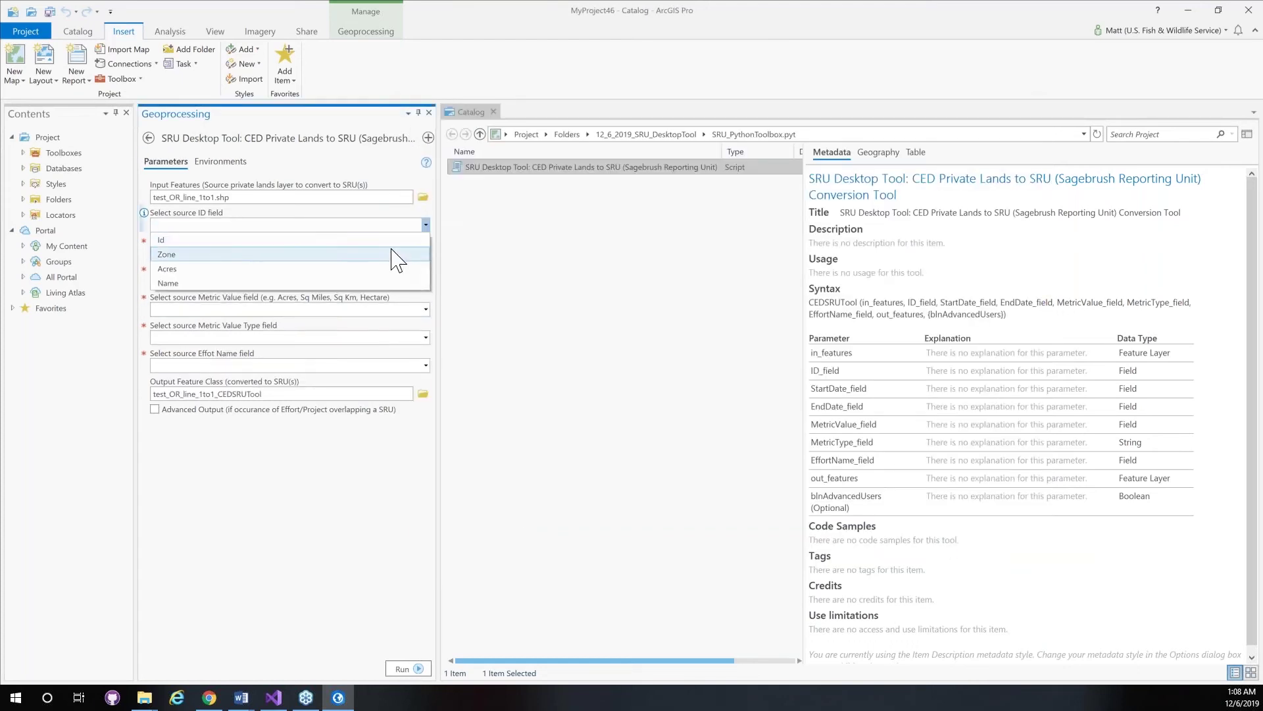
{"action": "left_click", "coordinate": [390, 243]}
{"action": "left_click", "coordinate": [426, 253]}
{"action": "left_click", "coordinate": [425, 277]}
{"action": "left_click", "coordinate": [426, 281]}
Step: Set the source metric value field to Acres, the metric value type to Acres and the effort name field to Name
{"action": "left_click", "coordinate": [425, 309]}
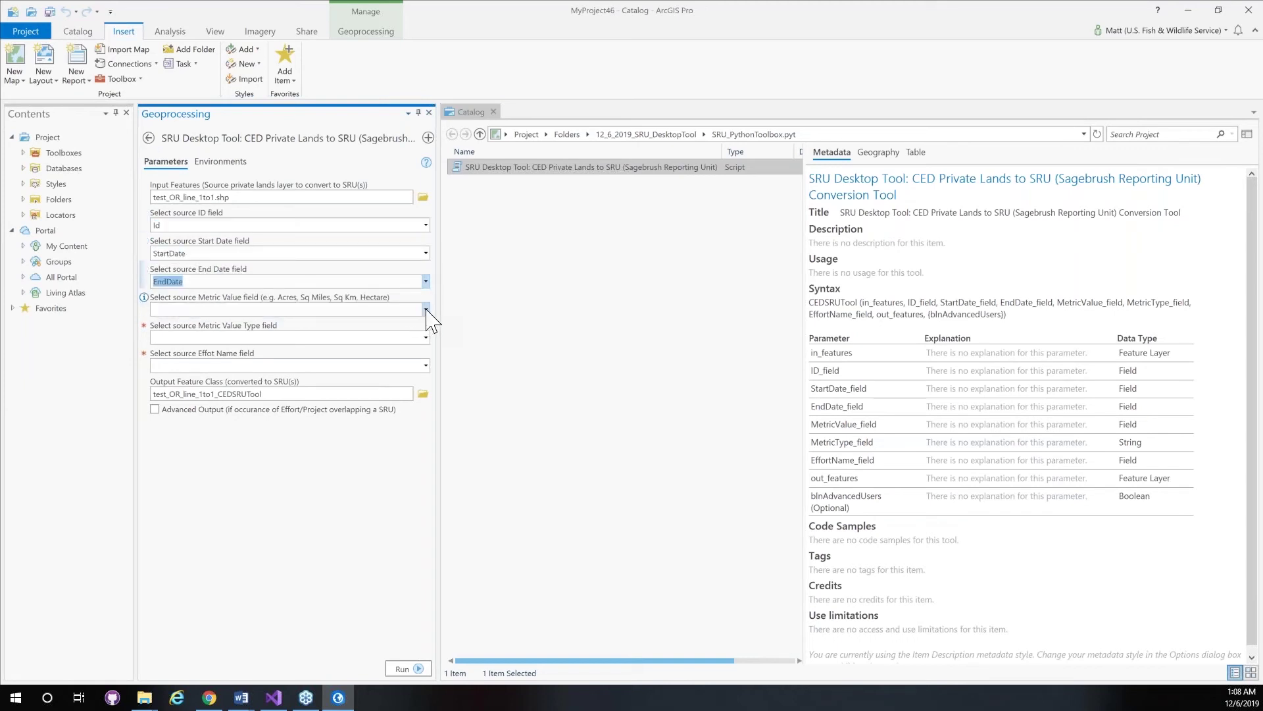
{"action": "left_click", "coordinate": [426, 309]}
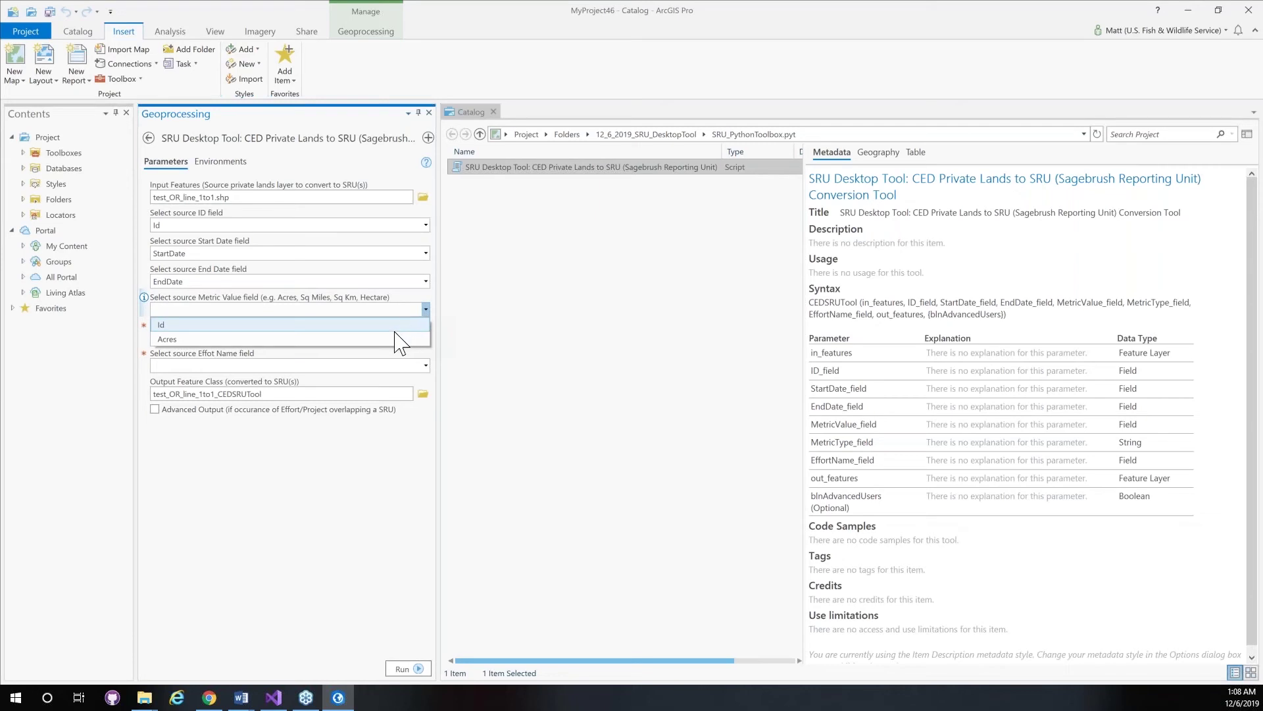
{"action": "left_click", "coordinate": [402, 340]}
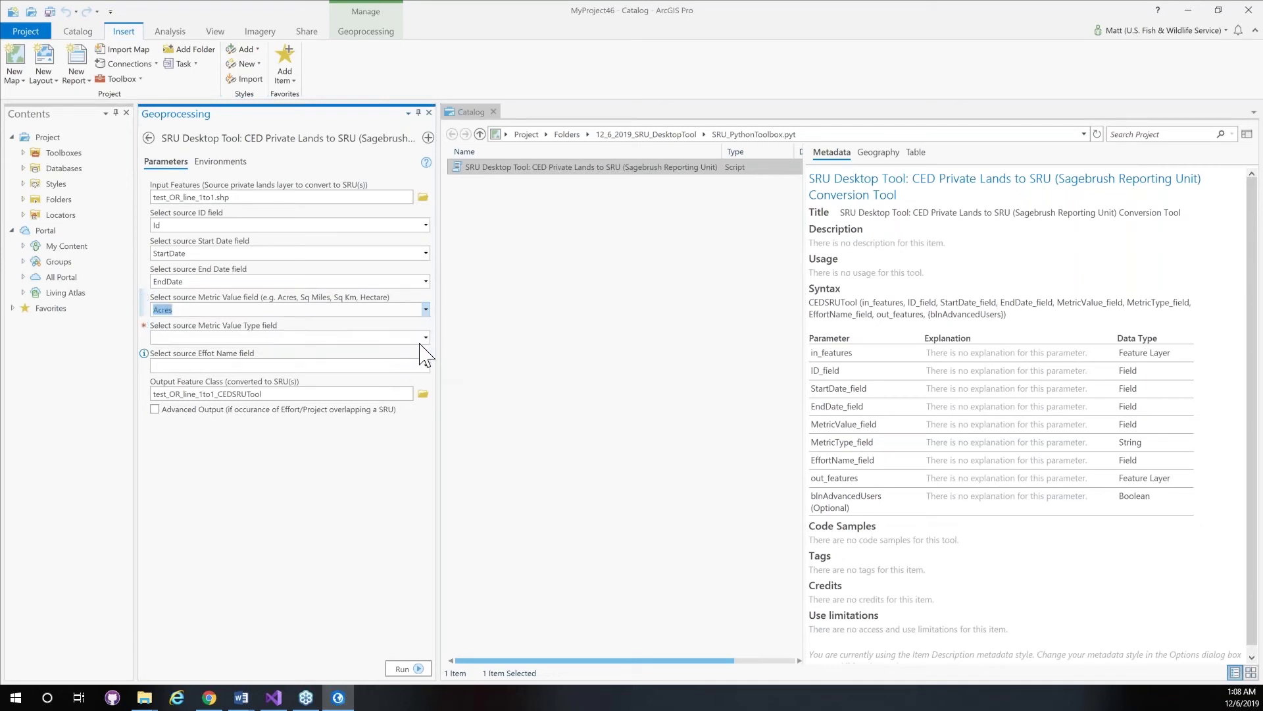
{"action": "left_click", "coordinate": [425, 337]}
{"action": "left_click", "coordinate": [396, 355]}
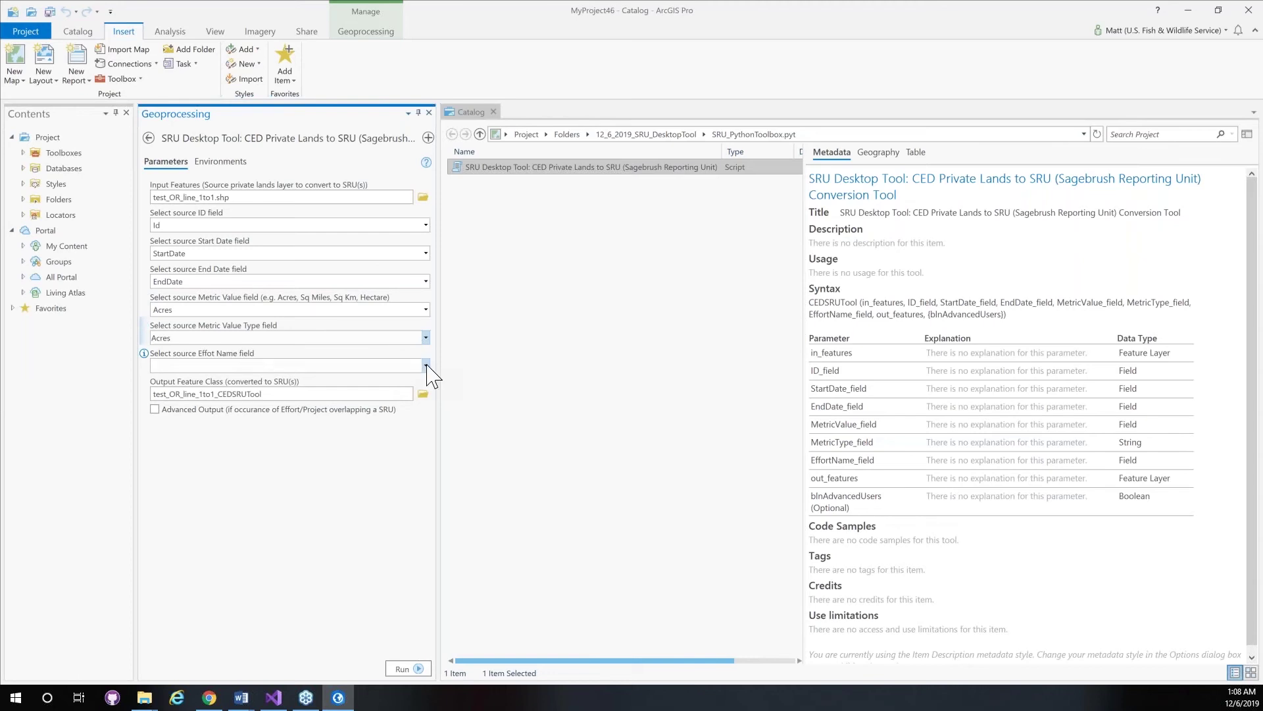
{"action": "left_click", "coordinate": [426, 365]}
{"action": "left_click", "coordinate": [392, 393]}
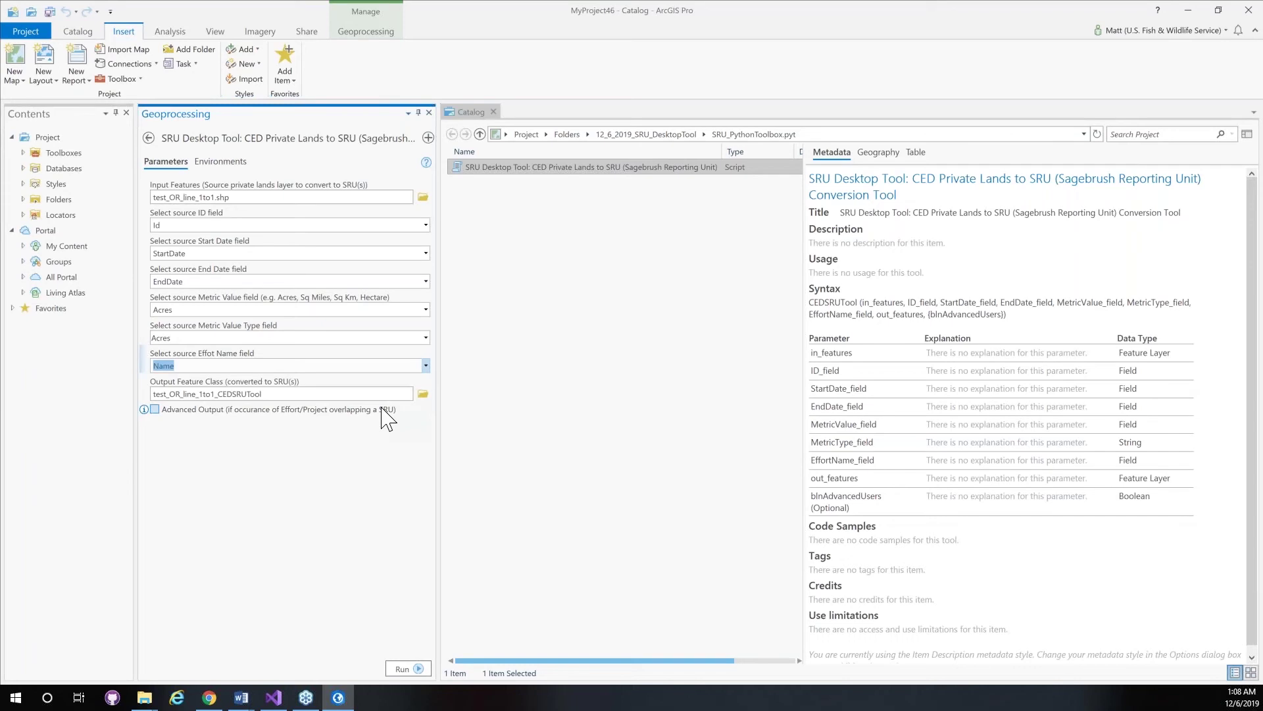
Step: Set the output feature class to output_line.shp in C:\TempDemo\7_29_2019_SRU_TestData and run the tool
{"action": "left_click", "coordinate": [423, 393]}
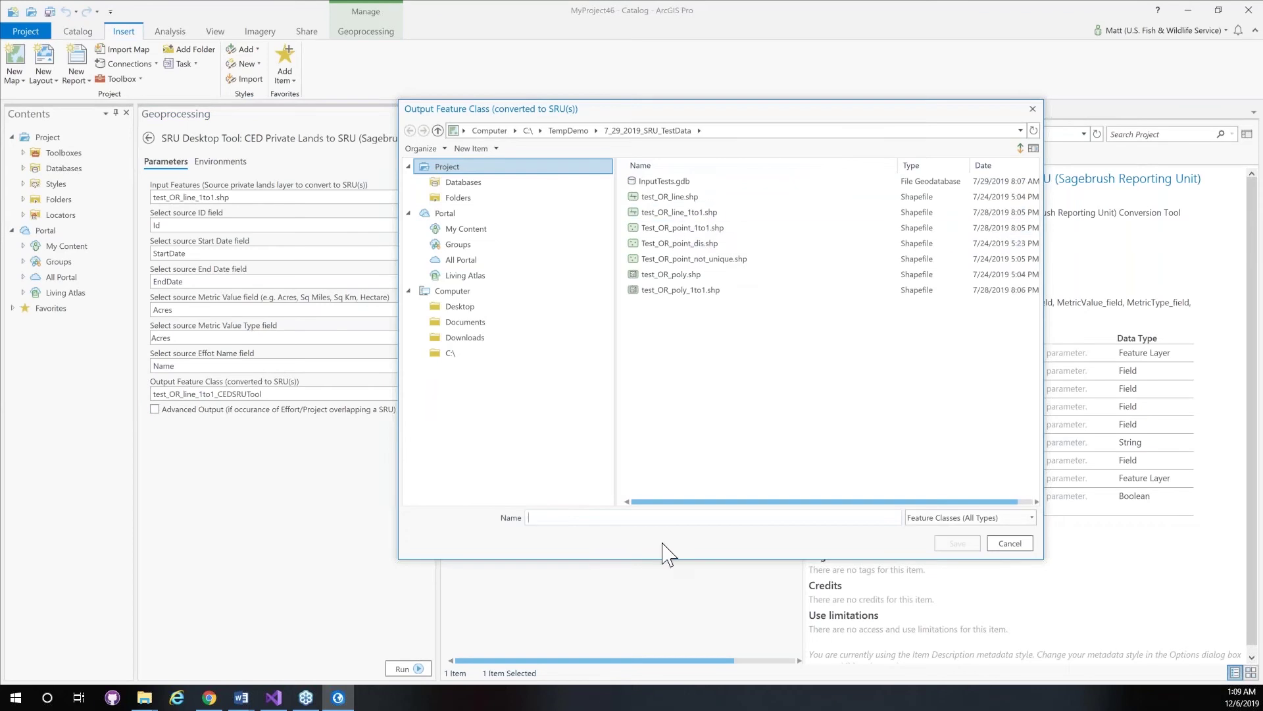
{"action": "left_click", "coordinate": [650, 517]}
{"action": "type", "text": "out"}
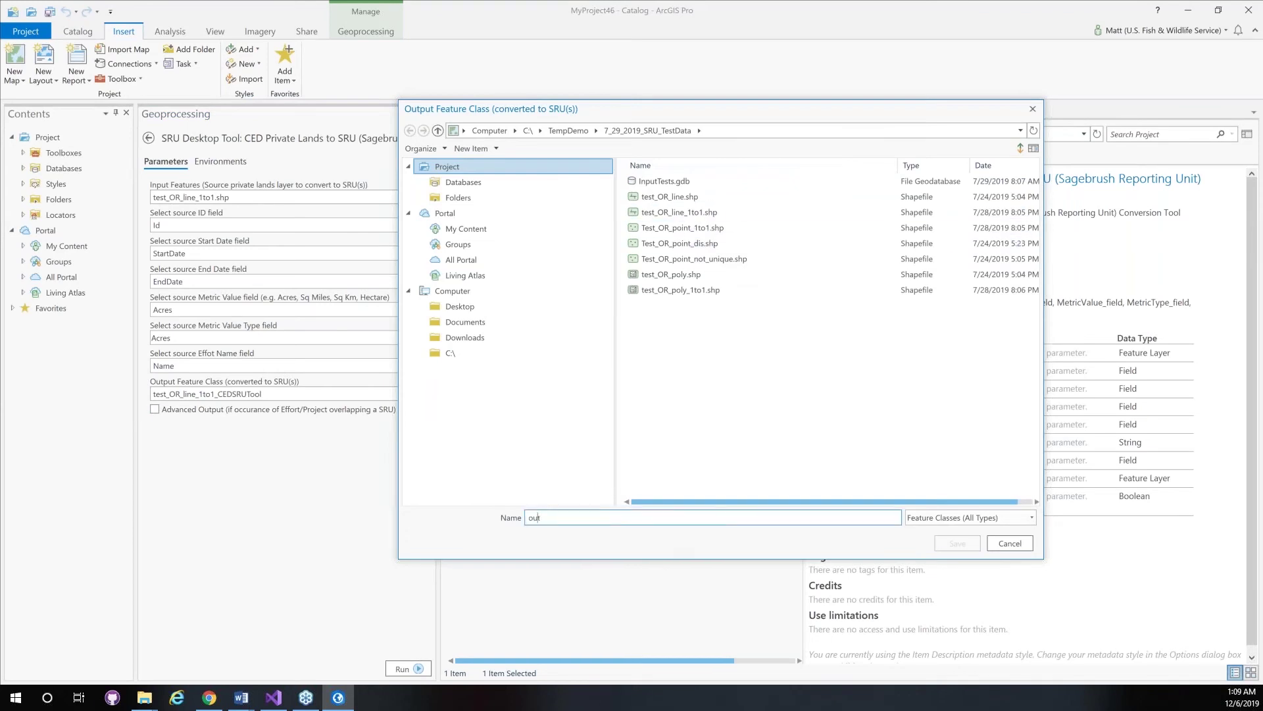
{"action": "type", "text": "put_line.shp"}
{"action": "key", "text": "Return"}
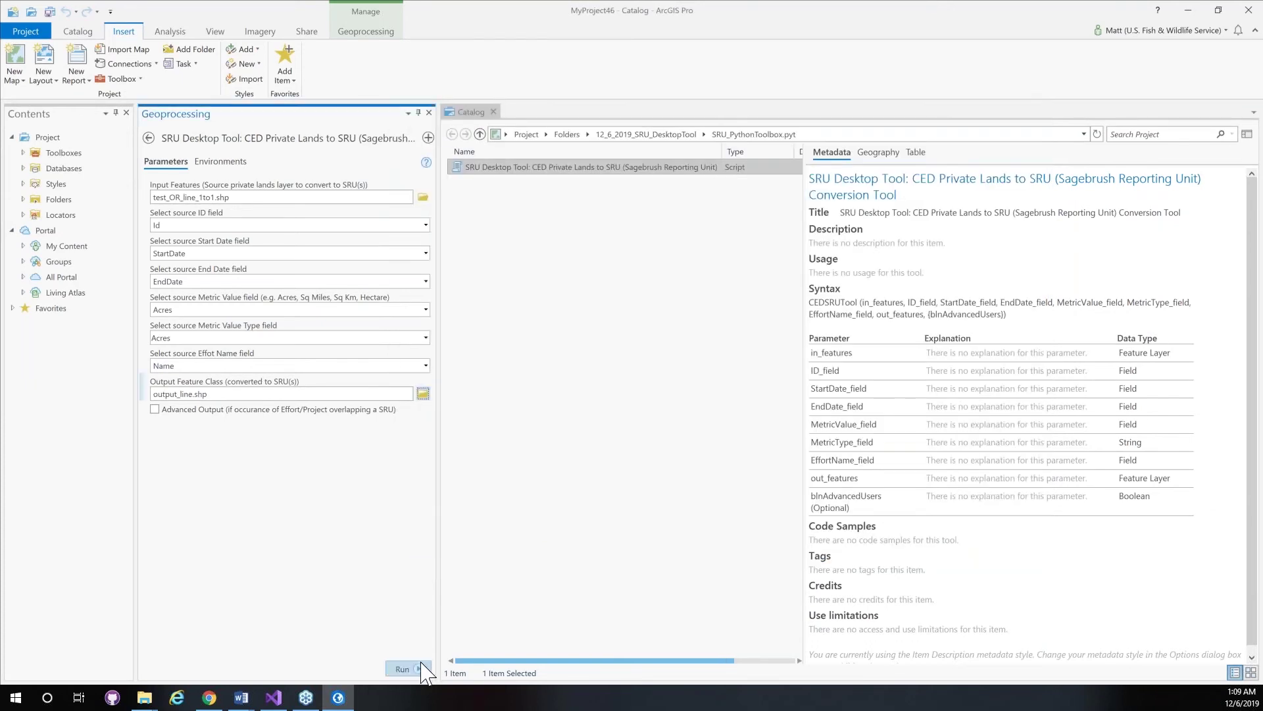
{"action": "left_click", "coordinate": [408, 669]}
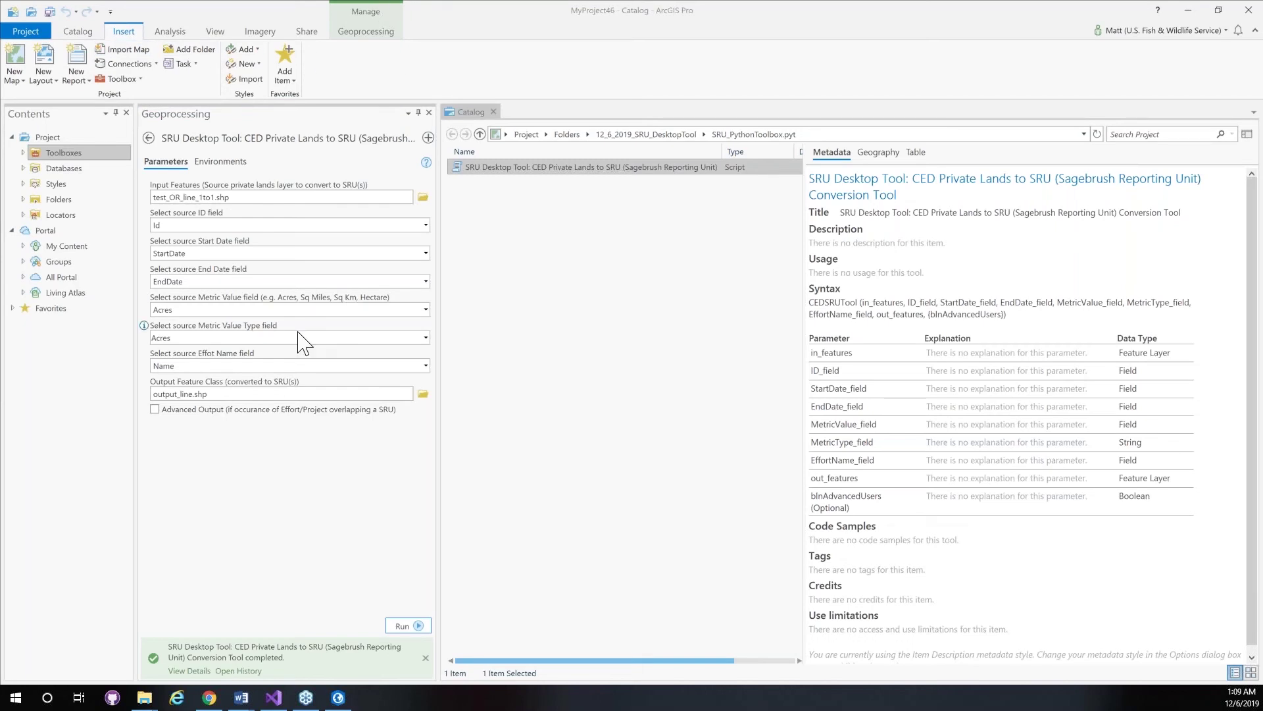
Step: Copy the output path, insert a new map, and add output_line.shp and test_OR_line_1to1.shp to it
{"action": "left_click", "coordinate": [248, 395]}
{"action": "left_click_drag", "start_coordinate": [341, 395], "coordinate": [154, 394]}
{"action": "key", "text": "ctrl+c"}
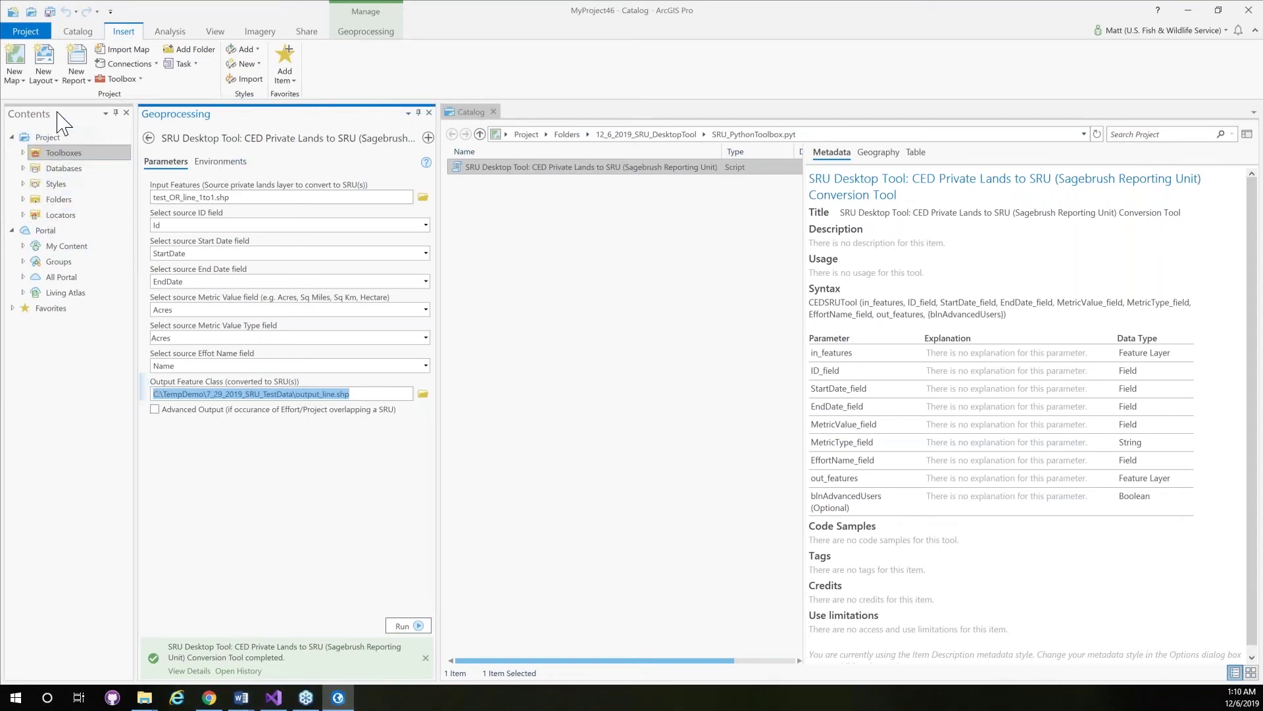
{"action": "left_click", "coordinate": [18, 66]}
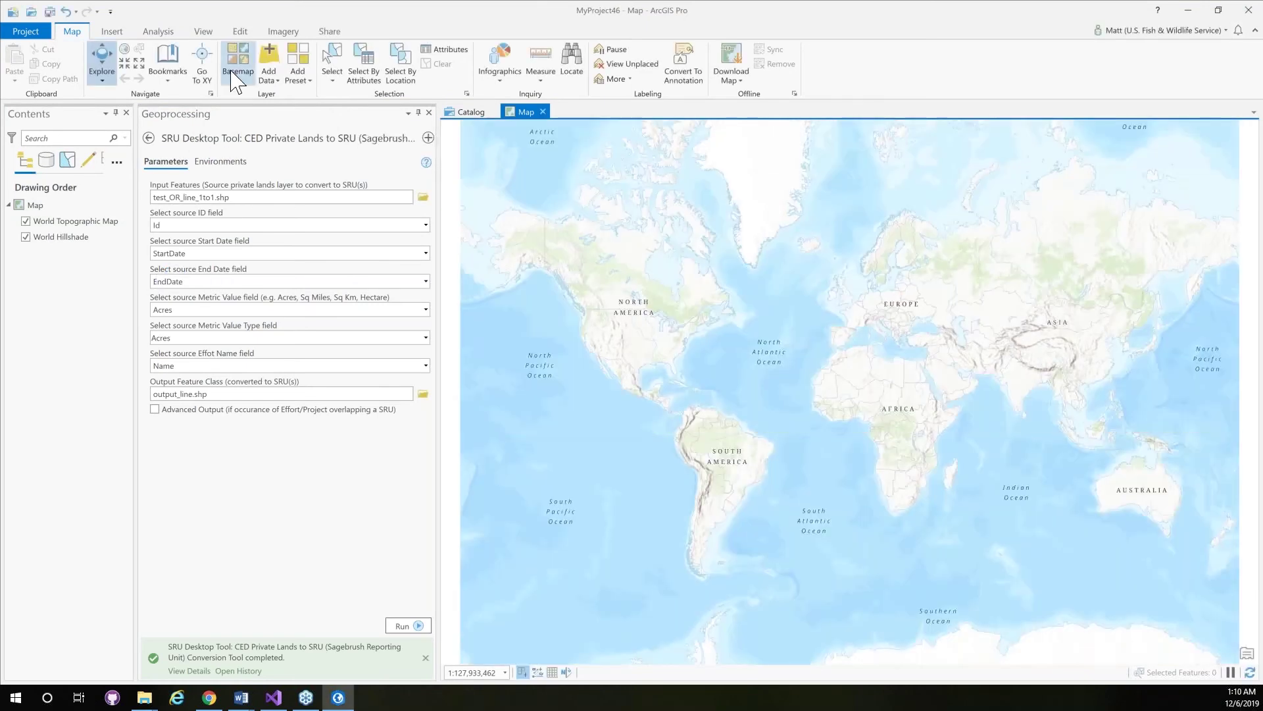
{"action": "left_click", "coordinate": [269, 60]}
{"action": "left_click", "coordinate": [612, 518]}
{"action": "key", "text": "ctrl+v"}
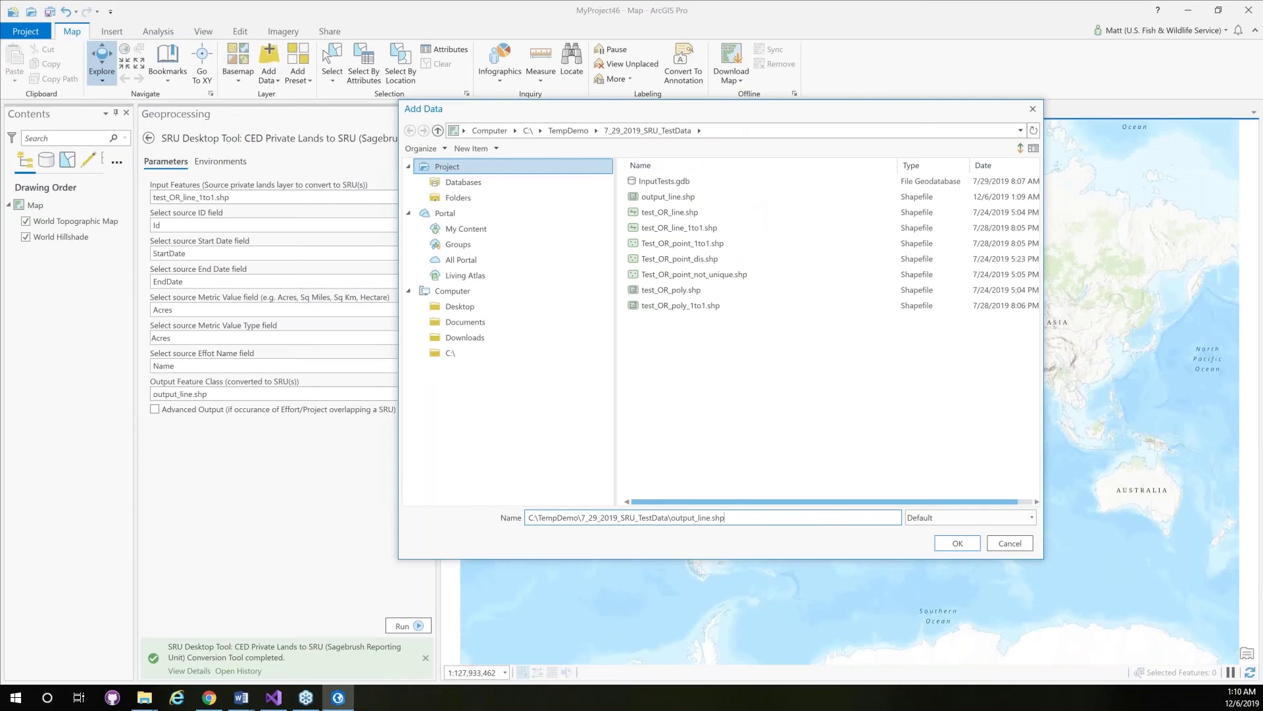
{"action": "key", "text": "Return"}
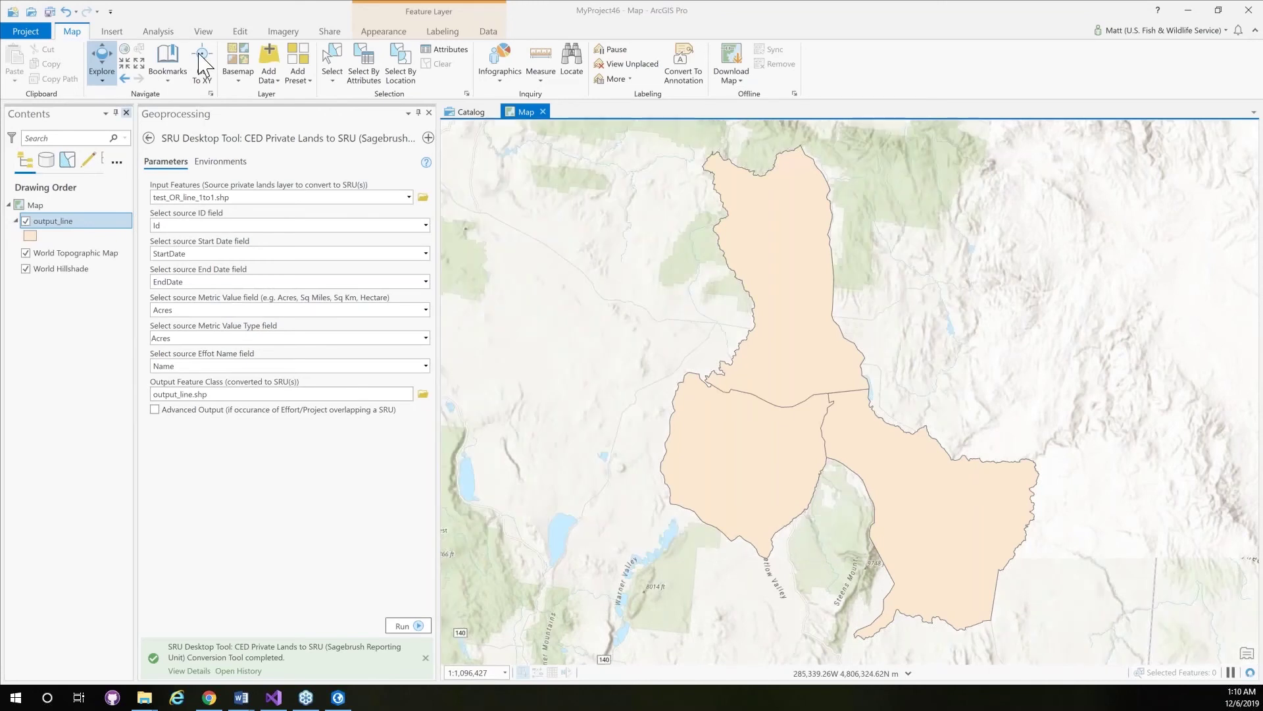
{"action": "left_click", "coordinate": [274, 69]}
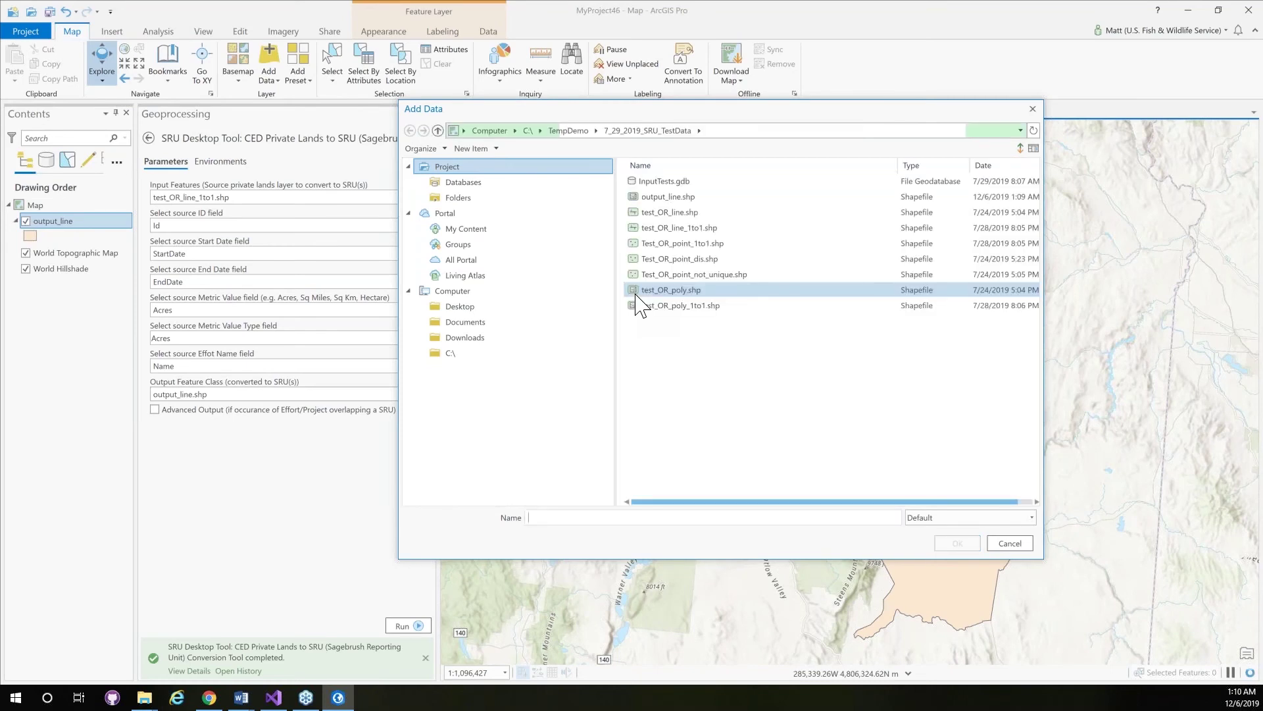
{"action": "left_click", "coordinate": [677, 227]}
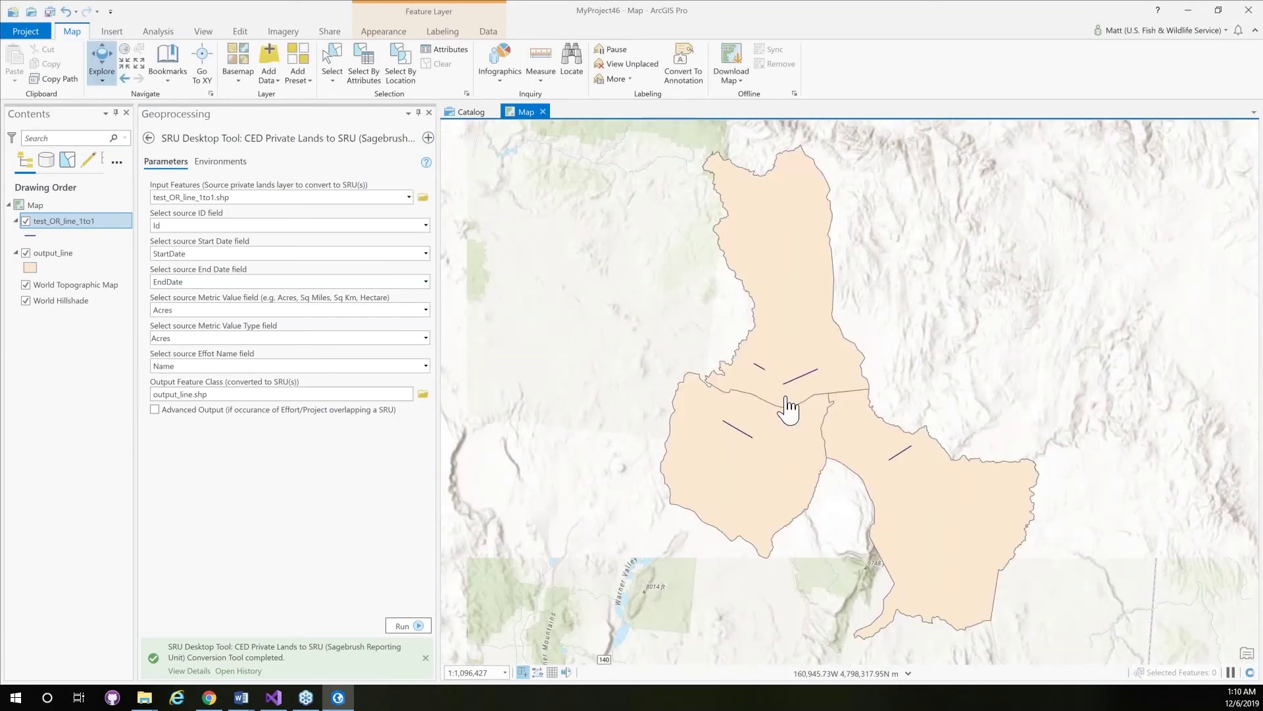
Step: Open the attribute tables of the output_line and test_OR_line_1to1 layers
{"action": "left_click", "coordinate": [52, 255]}
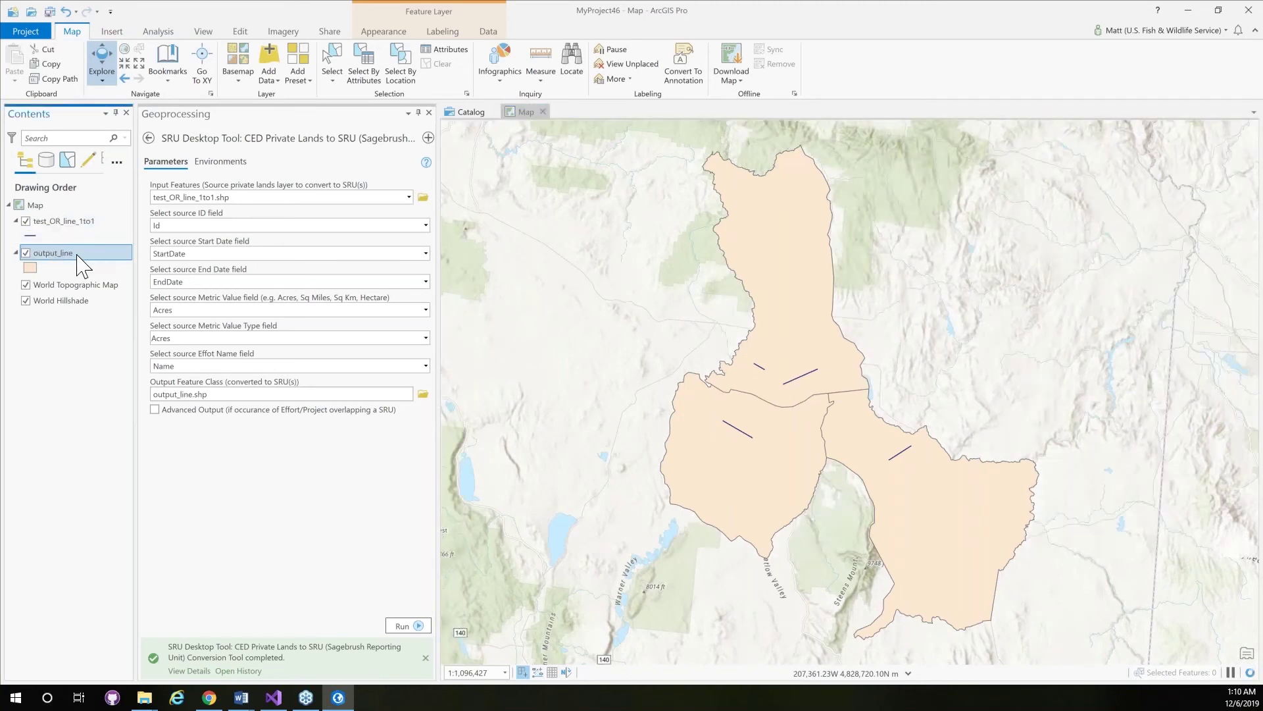
{"action": "right_click", "coordinate": [80, 265]}
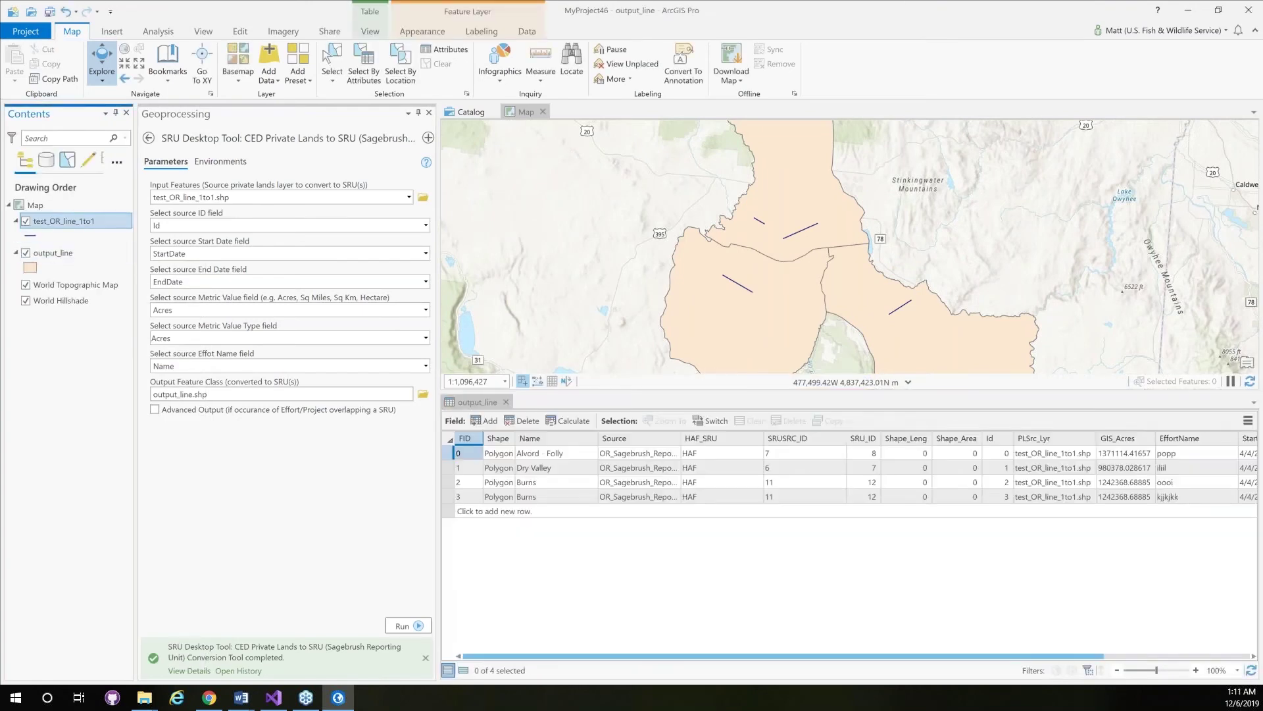
{"action": "right_click", "coordinate": [59, 222]}
{"action": "left_click", "coordinate": [104, 281]}
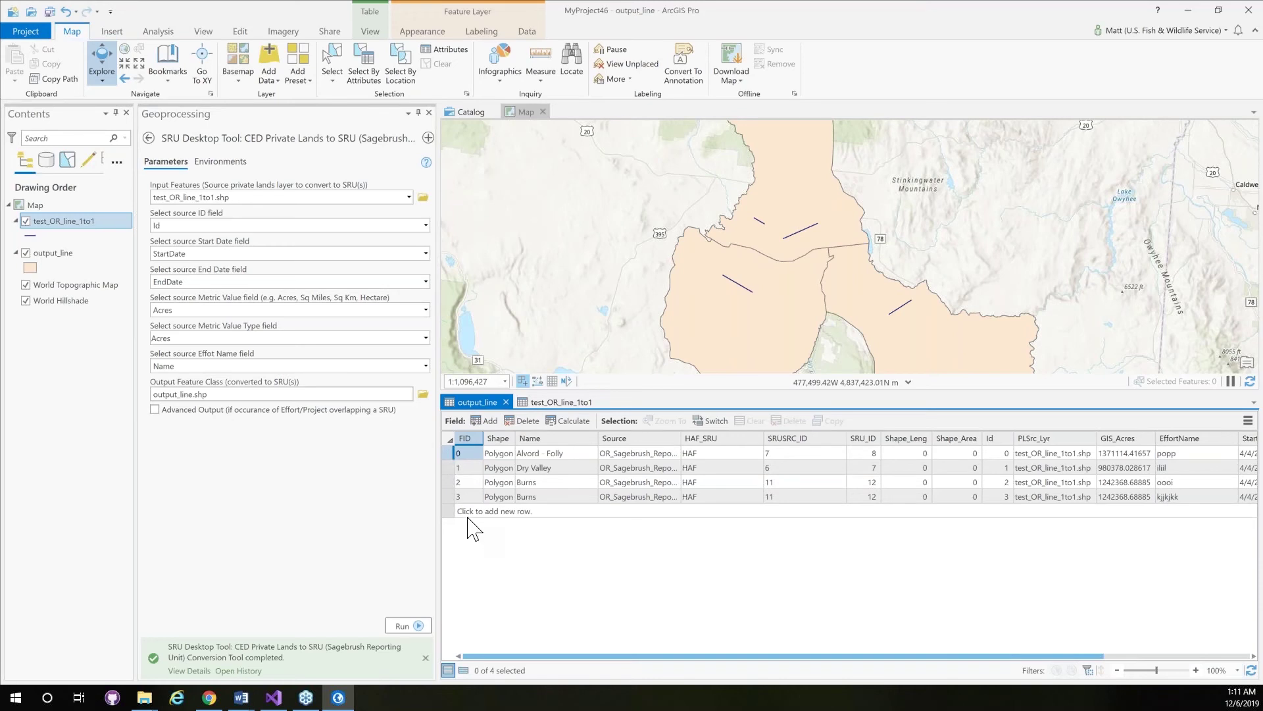
Step: Select all records in the test_OR_line_1to1 table and compare their Id values with the Id column in the output_line table
{"action": "left_click", "coordinate": [563, 404]}
{"action": "left_click", "coordinate": [456, 454]}
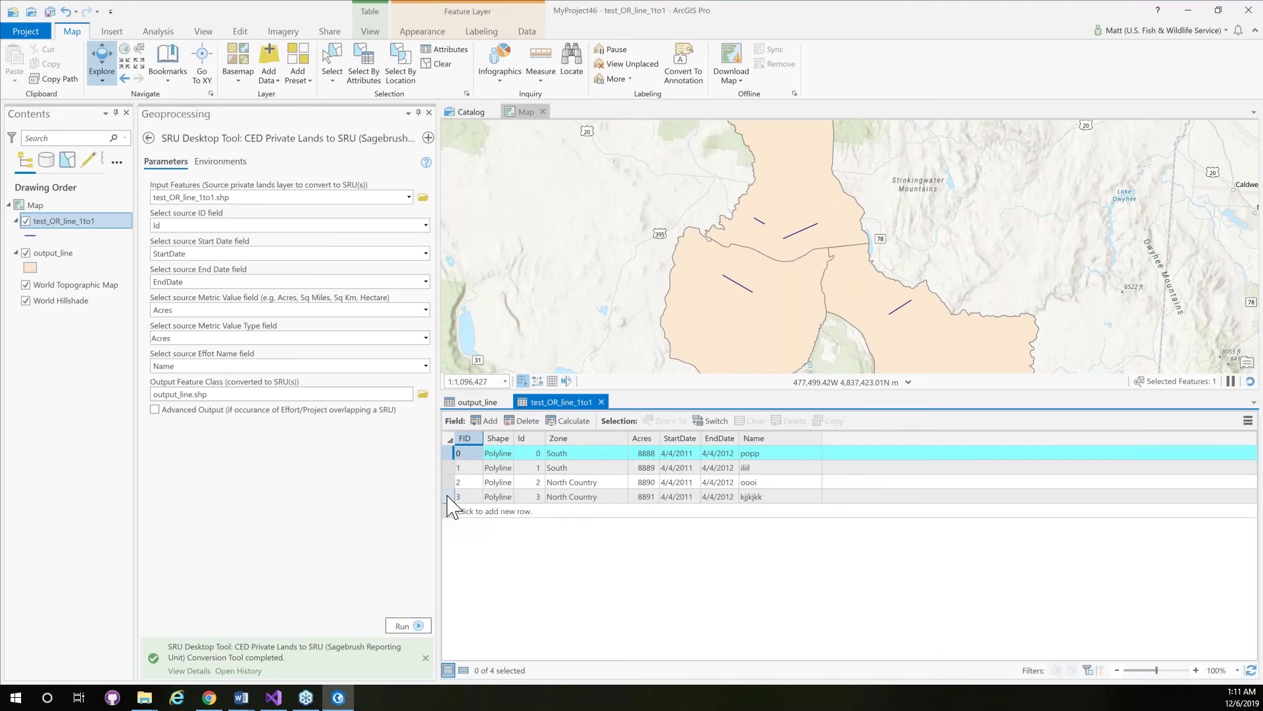
{"action": "left_click", "coordinate": [448, 497], "text": "shift"}
{"action": "left_click", "coordinate": [536, 497]}
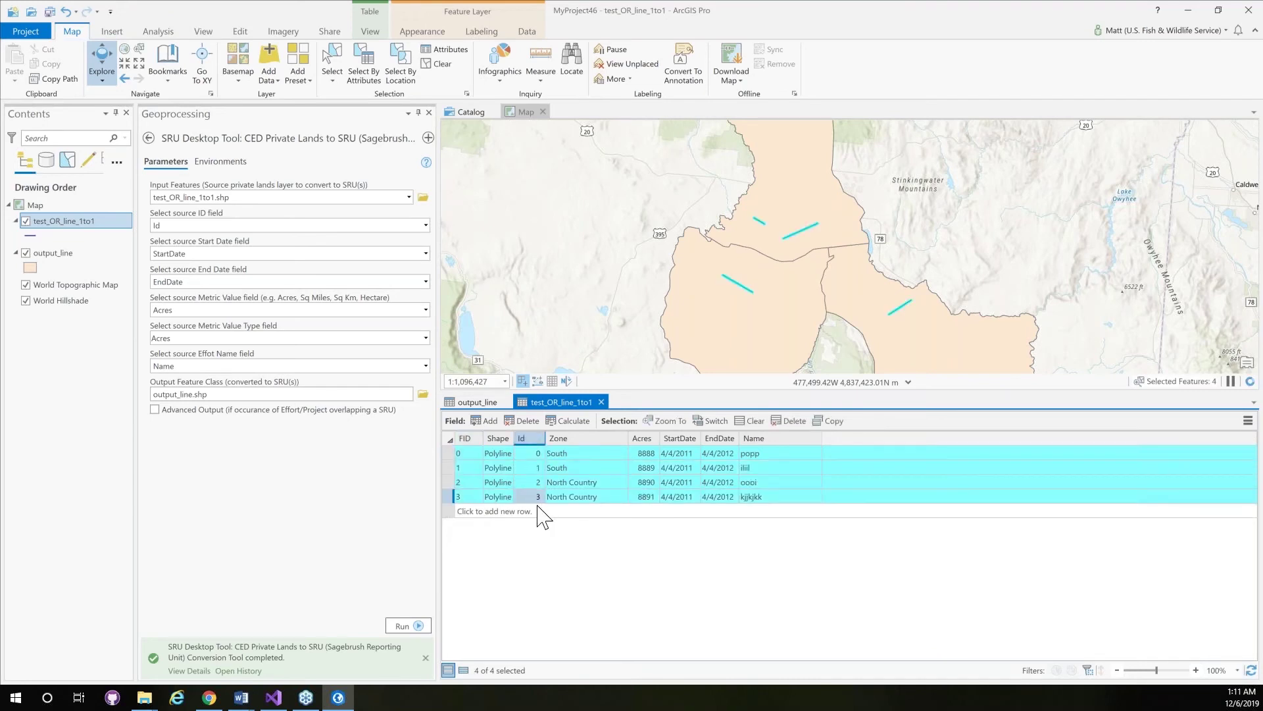
{"action": "left_click", "coordinate": [477, 403]}
{"action": "left_click", "coordinate": [999, 454]}
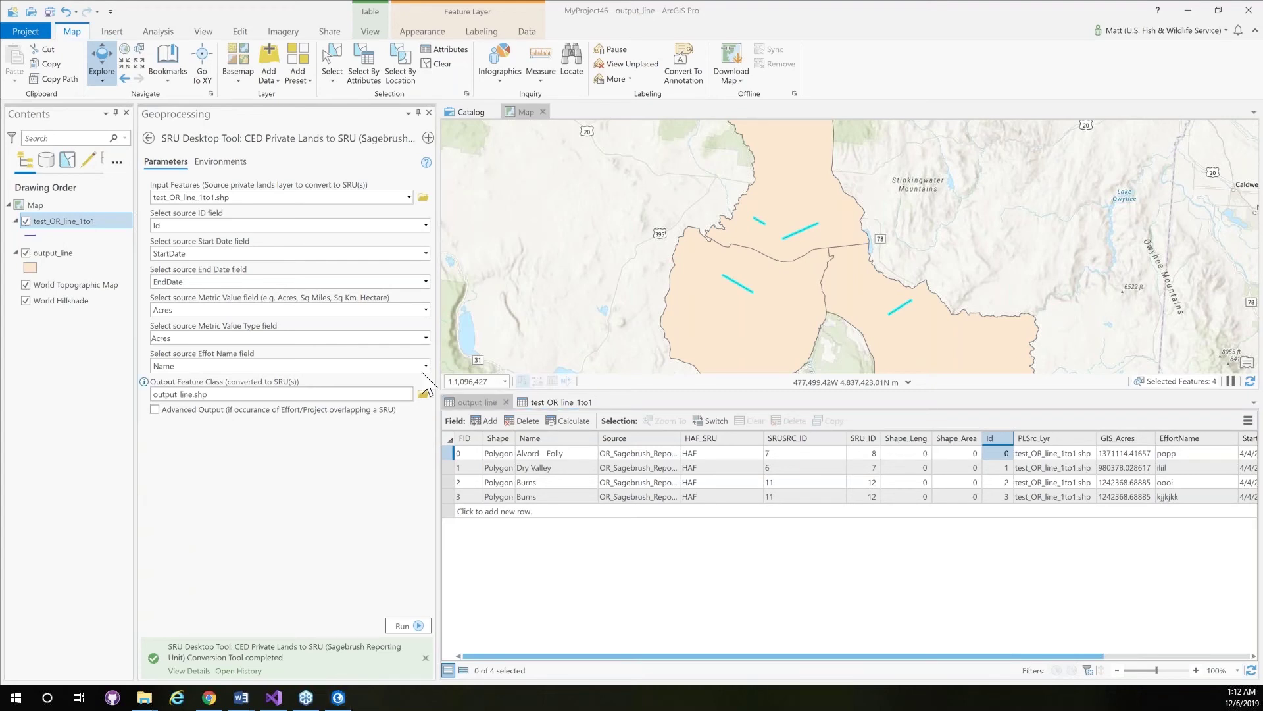
Step: Add the SRU_HAF_Map feature service to the map from its pasted address and expand it to its SRUs sublayer
{"action": "left_click", "coordinate": [278, 80]}
{"action": "left_click", "coordinate": [278, 80]}
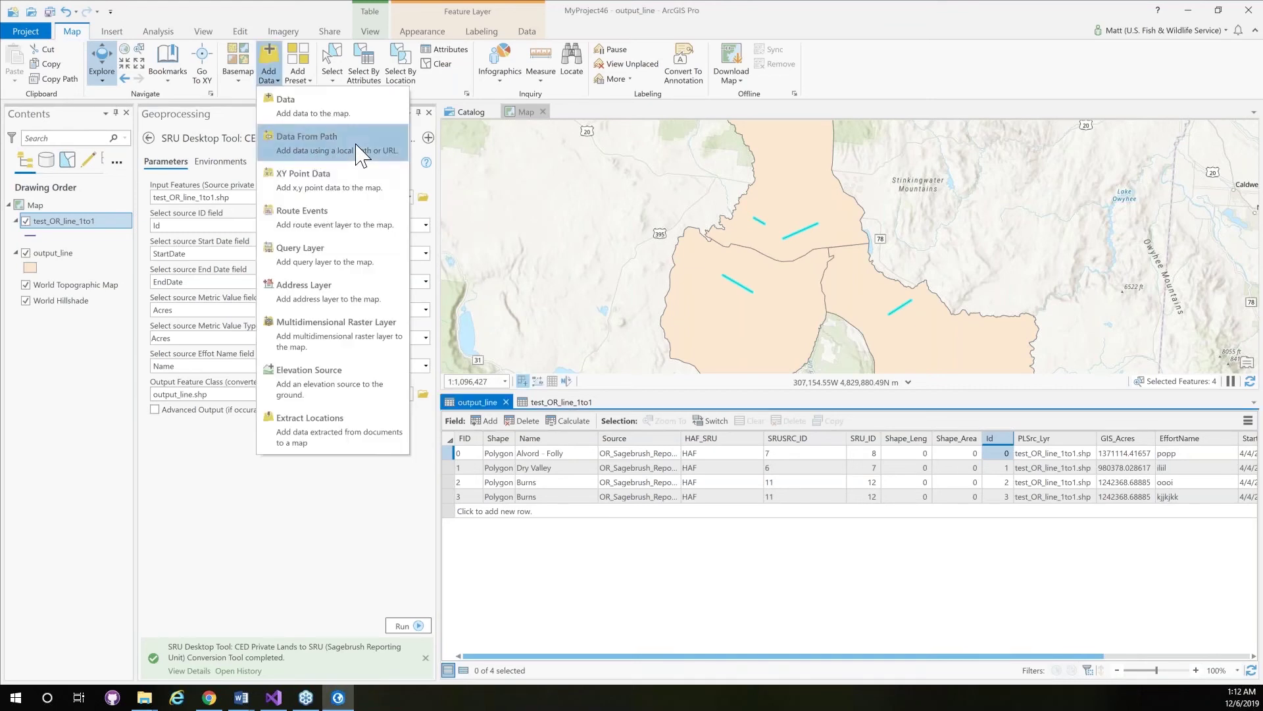
{"action": "left_click", "coordinate": [361, 155]}
{"action": "key", "text": "ctrl+v"}
{"action": "left_click", "coordinate": [690, 388]}
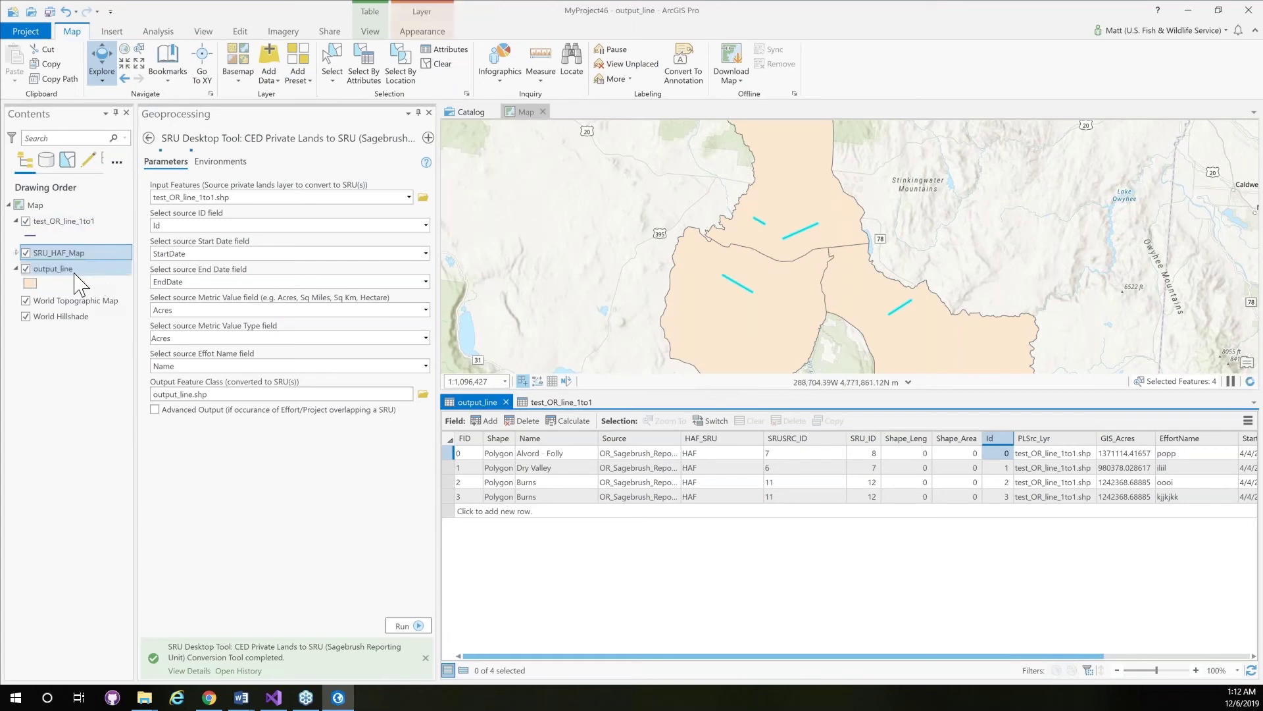
{"action": "left_click", "coordinate": [17, 253]}
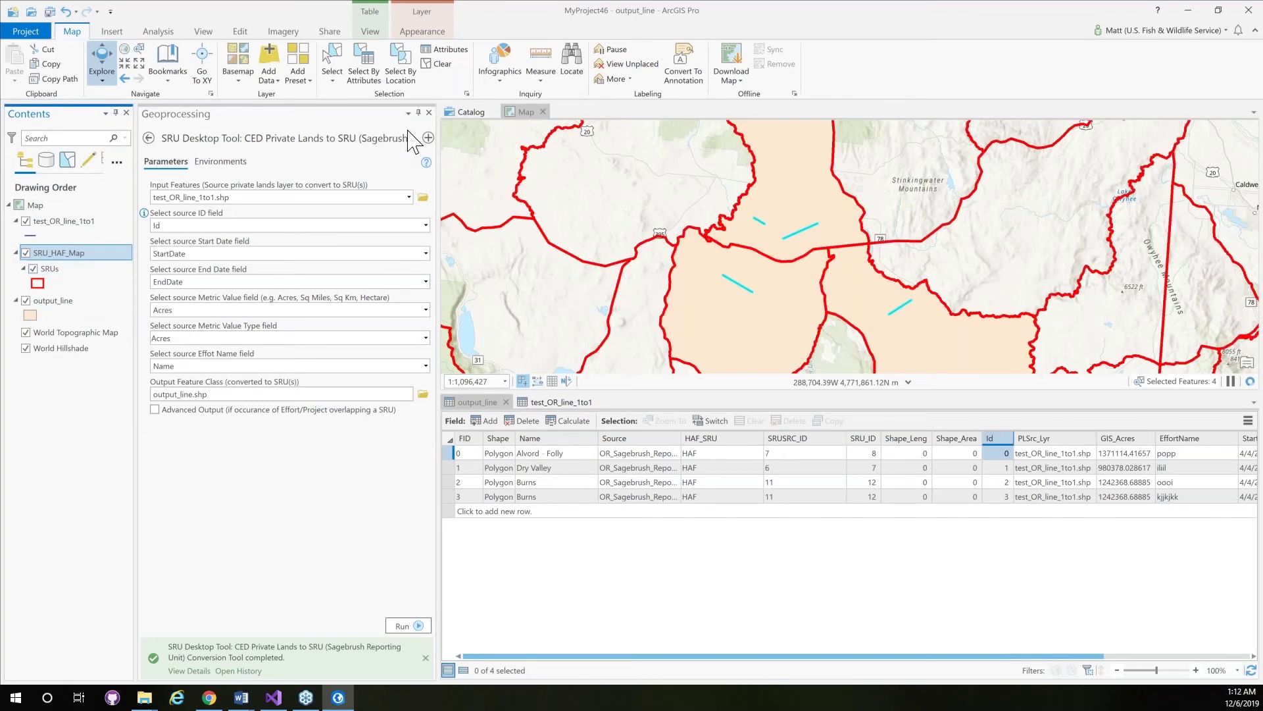
Step: Close the Geoprocessing pane and enlarge the map view by shrinking the attribute table area
{"action": "left_click", "coordinate": [429, 113]}
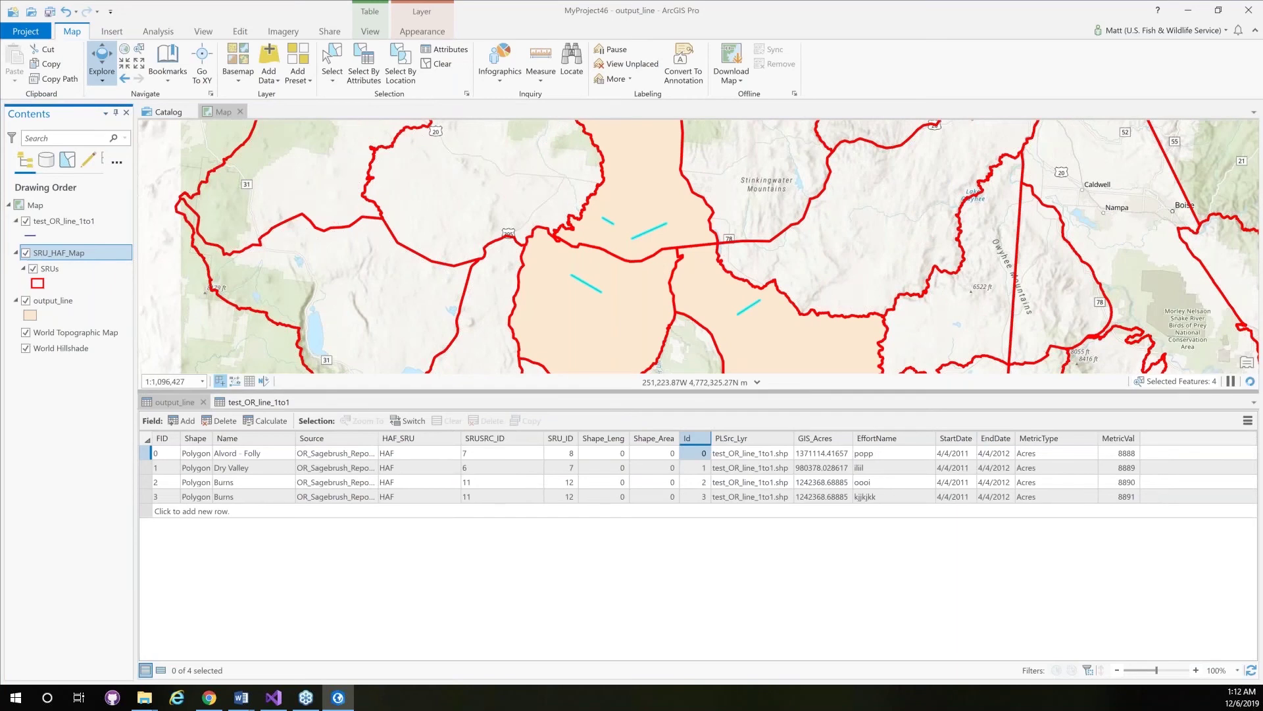
{"action": "left_click_drag", "start_coordinate": [508, 392], "coordinate": [508, 472]}
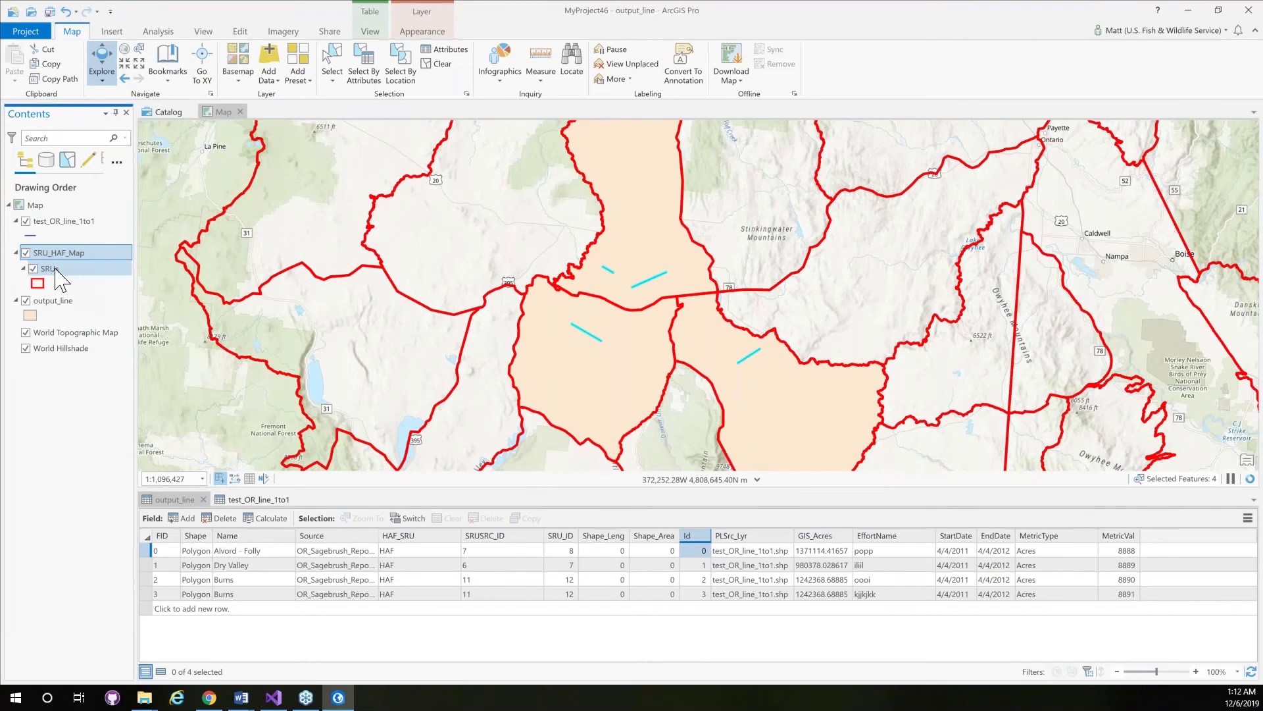
{"action": "left_click", "coordinate": [56, 270]}
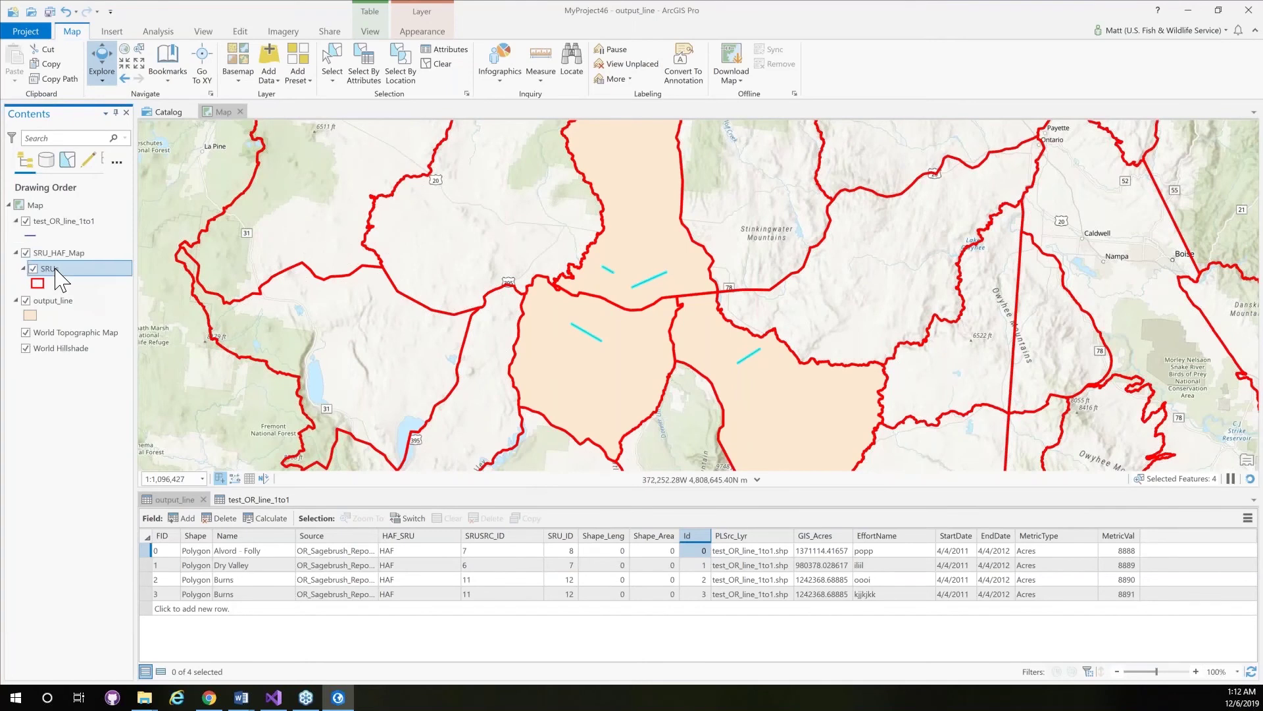
{"action": "right_click", "coordinate": [56, 269]}
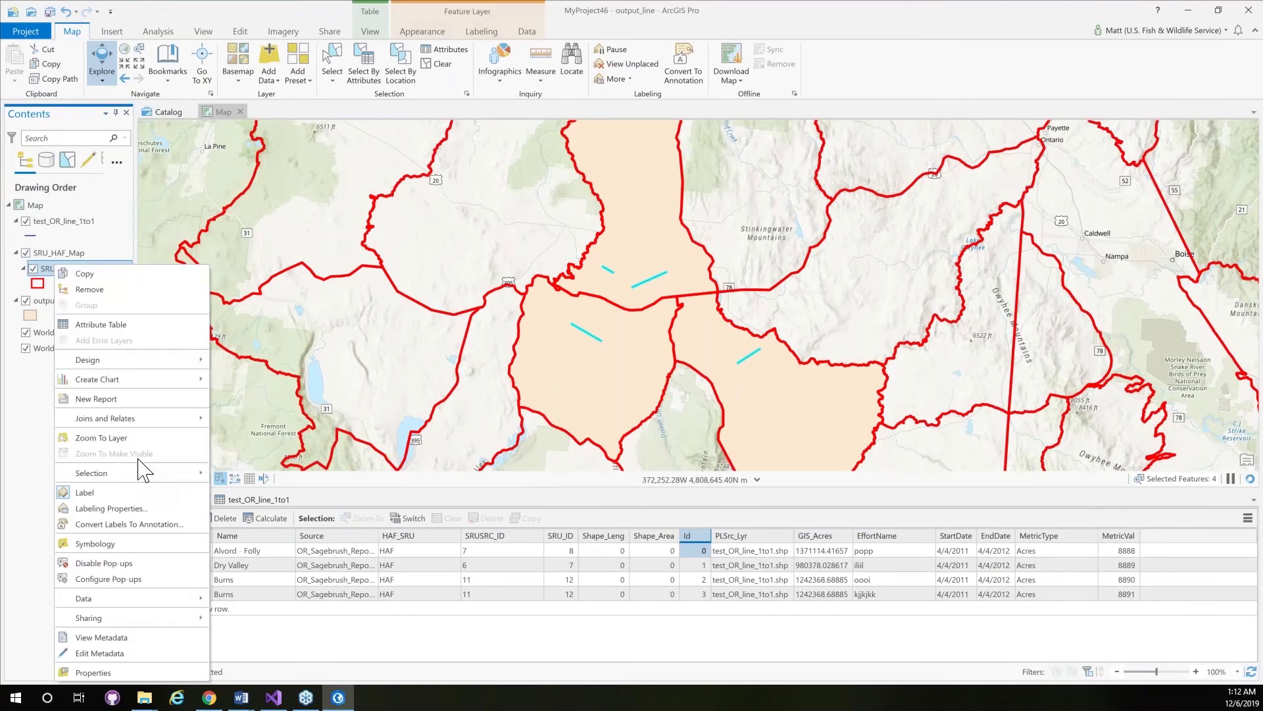
{"action": "key", "text": "Escape"}
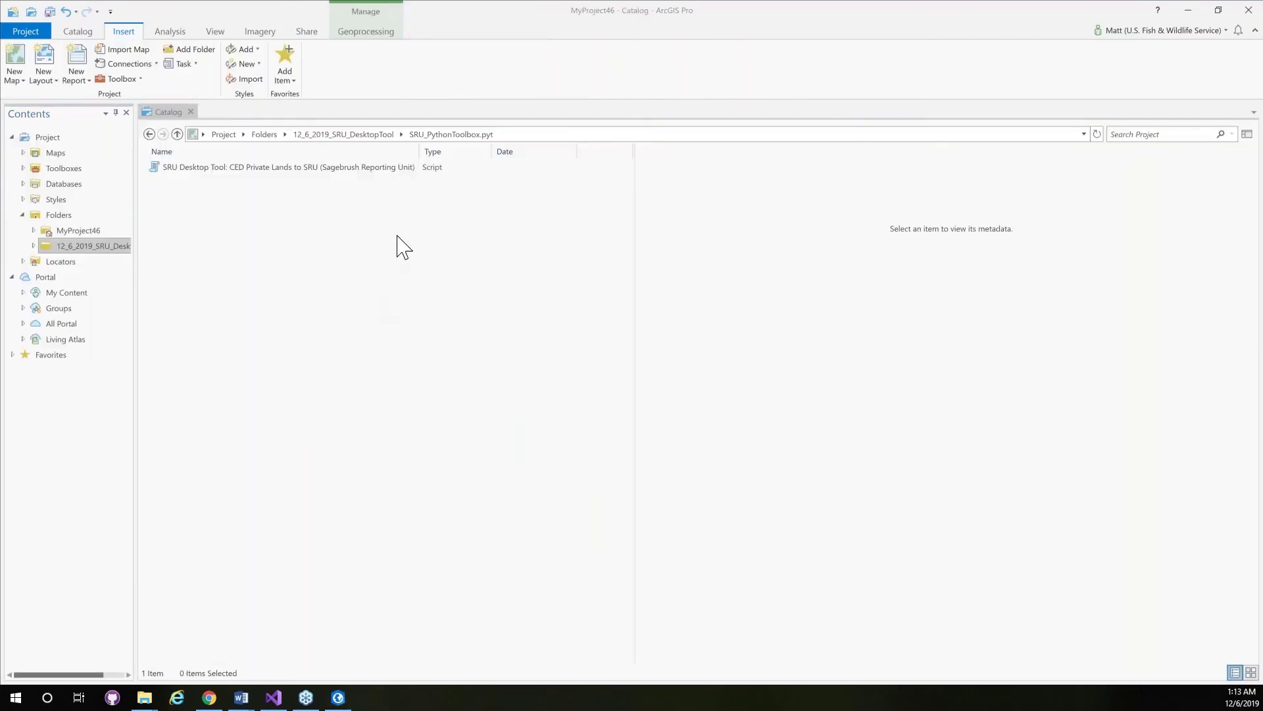
Step: Reopen the SRU Desktop Tool script from the Catalog view and set its input features to test_OR_poly.shp
{"action": "double_click", "coordinate": [298, 169]}
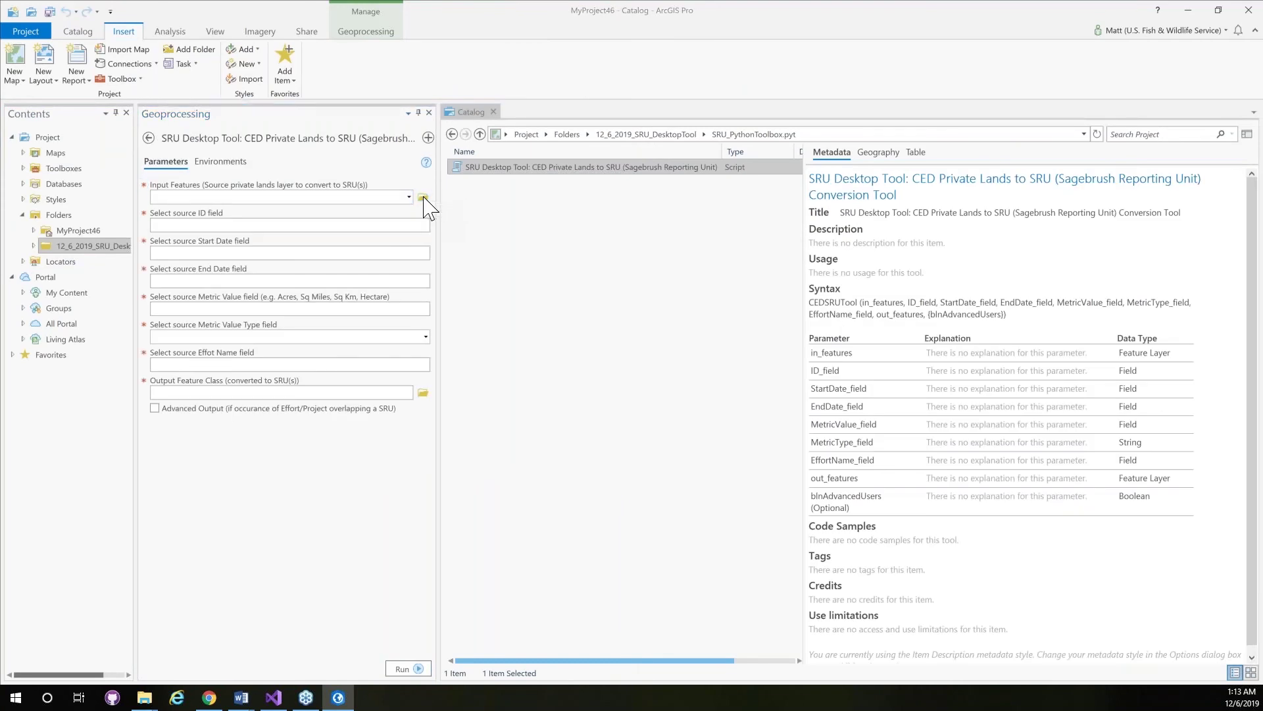
{"action": "left_click", "coordinate": [423, 197]}
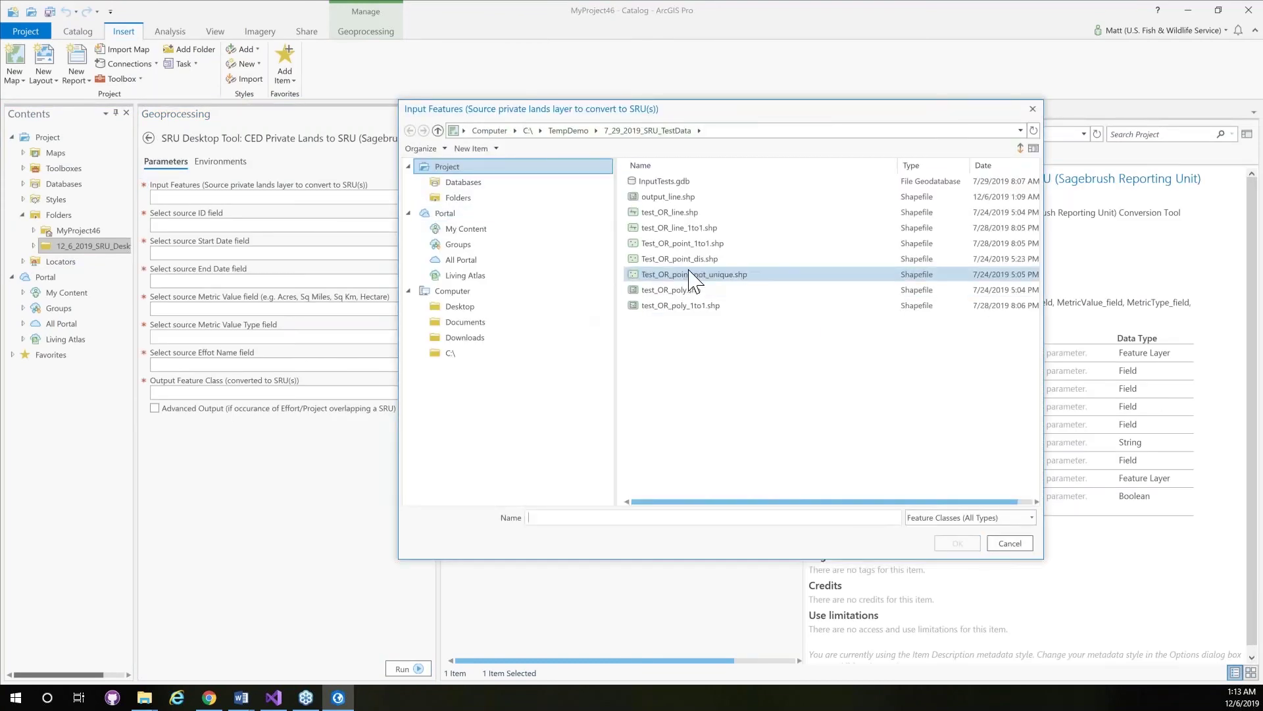
{"action": "left_click", "coordinate": [685, 292]}
{"action": "left_click", "coordinate": [957, 543]}
Step: Set the source ID field to SomeID, the start date field to StartDate2 and the end date field to EndDate3
{"action": "left_click", "coordinate": [425, 226]}
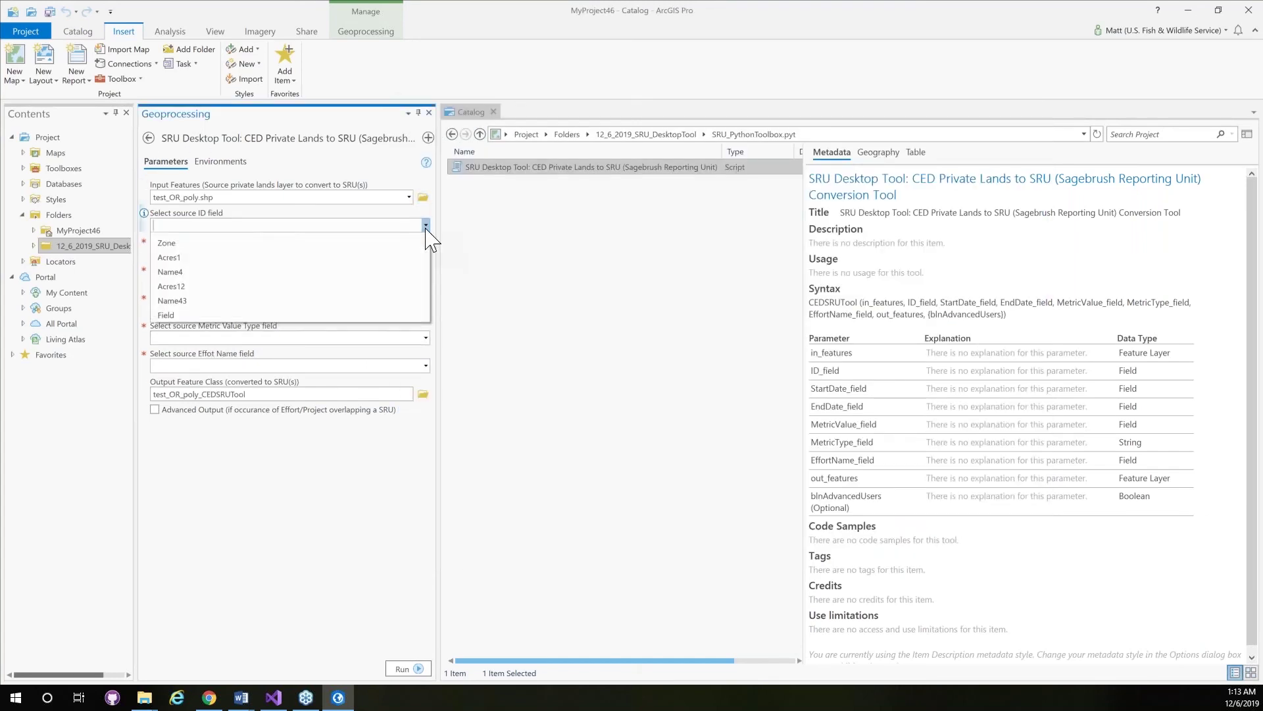
{"action": "left_click", "coordinate": [390, 246]}
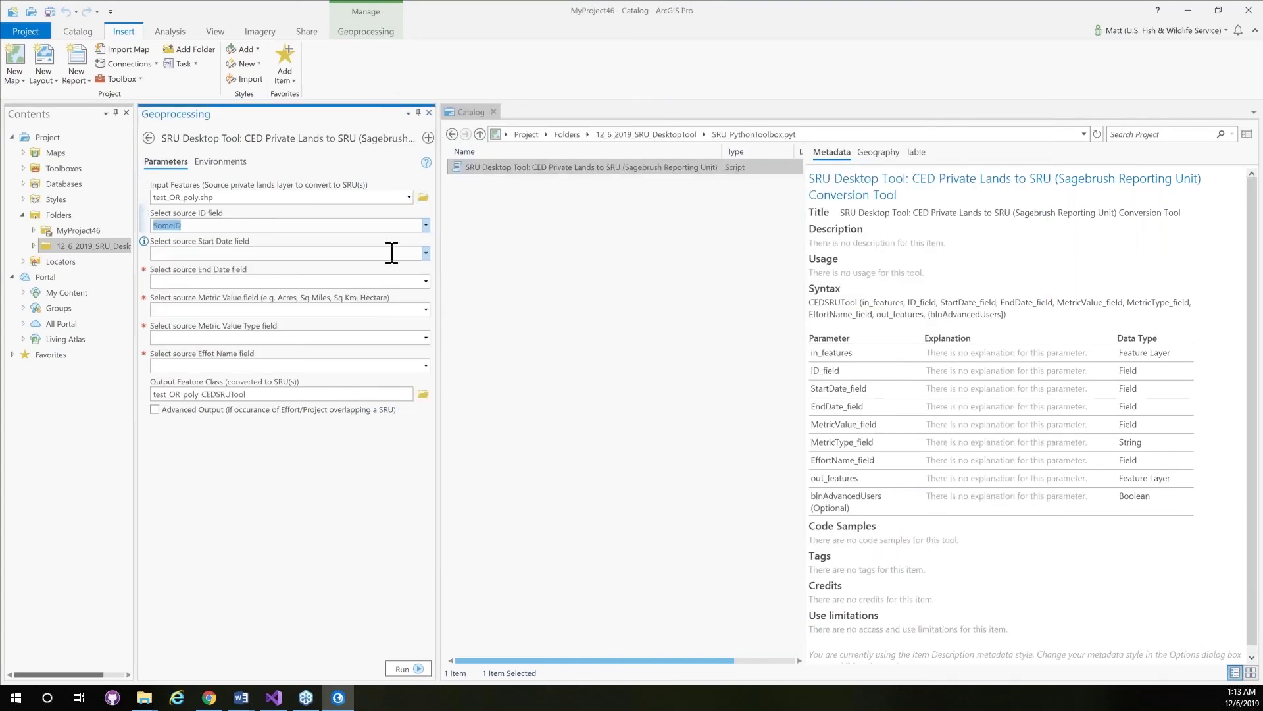
{"action": "left_click", "coordinate": [426, 253]}
{"action": "left_click", "coordinate": [409, 280]}
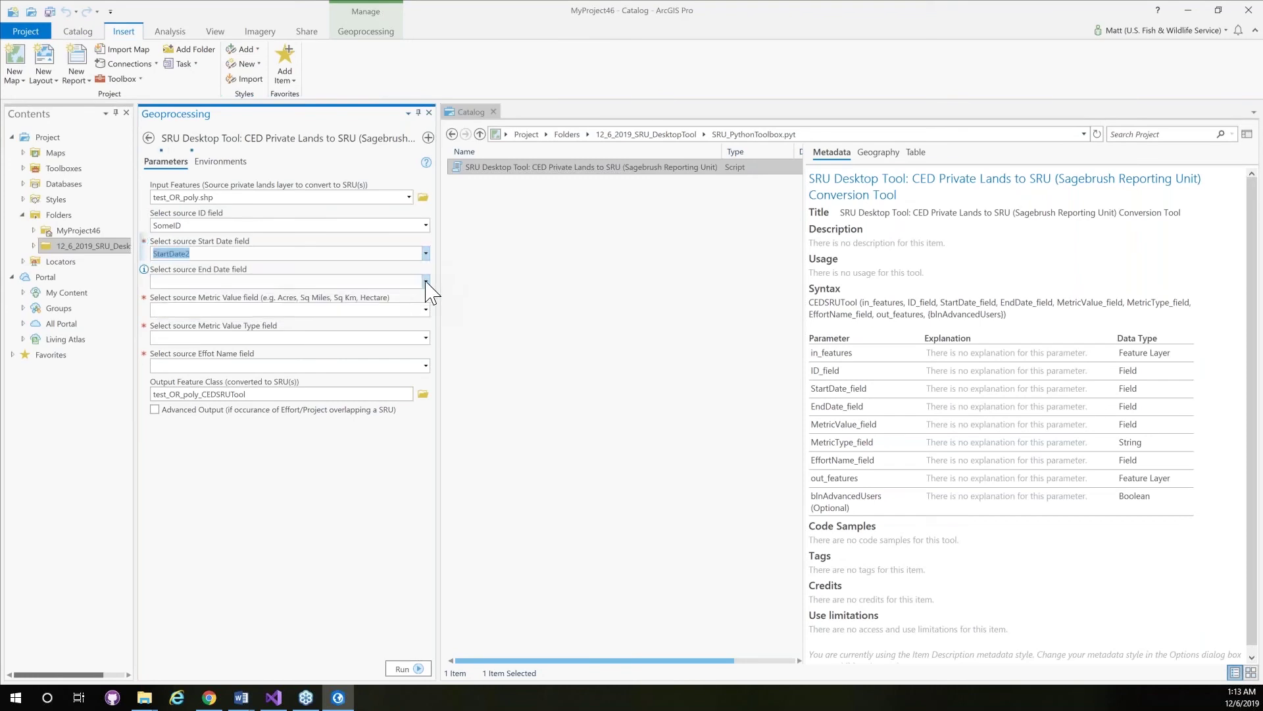
{"action": "left_click", "coordinate": [426, 281]}
{"action": "left_click", "coordinate": [415, 311]}
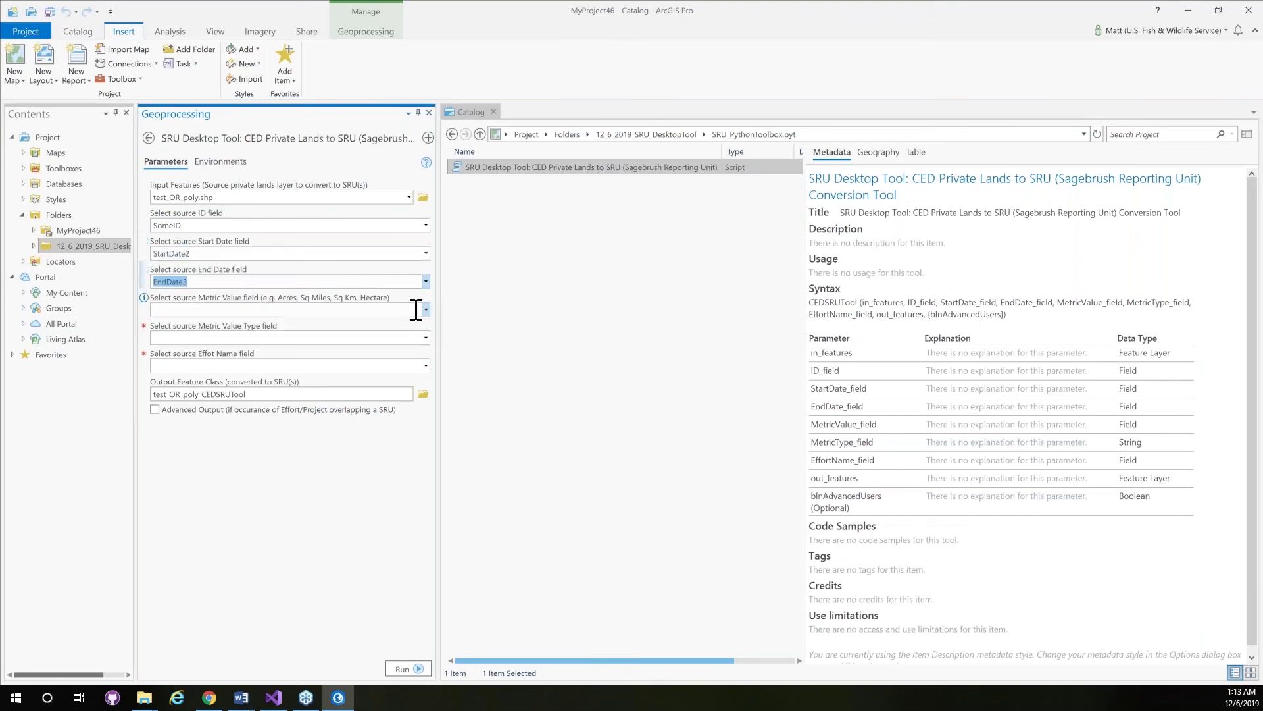
Step: Set the source metric value field to Acres1 and the metric value type to Acres
{"action": "left_click", "coordinate": [426, 309]}
{"action": "left_click", "coordinate": [403, 357]}
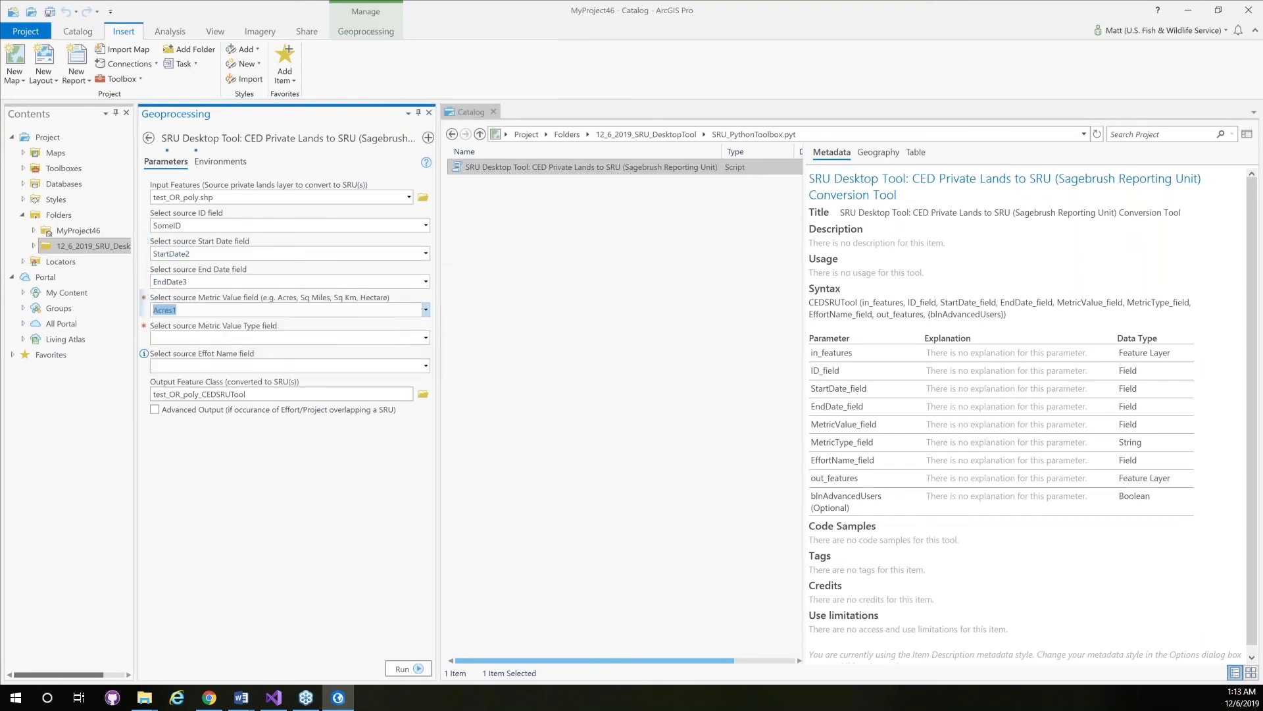
{"action": "left_click", "coordinate": [426, 337]}
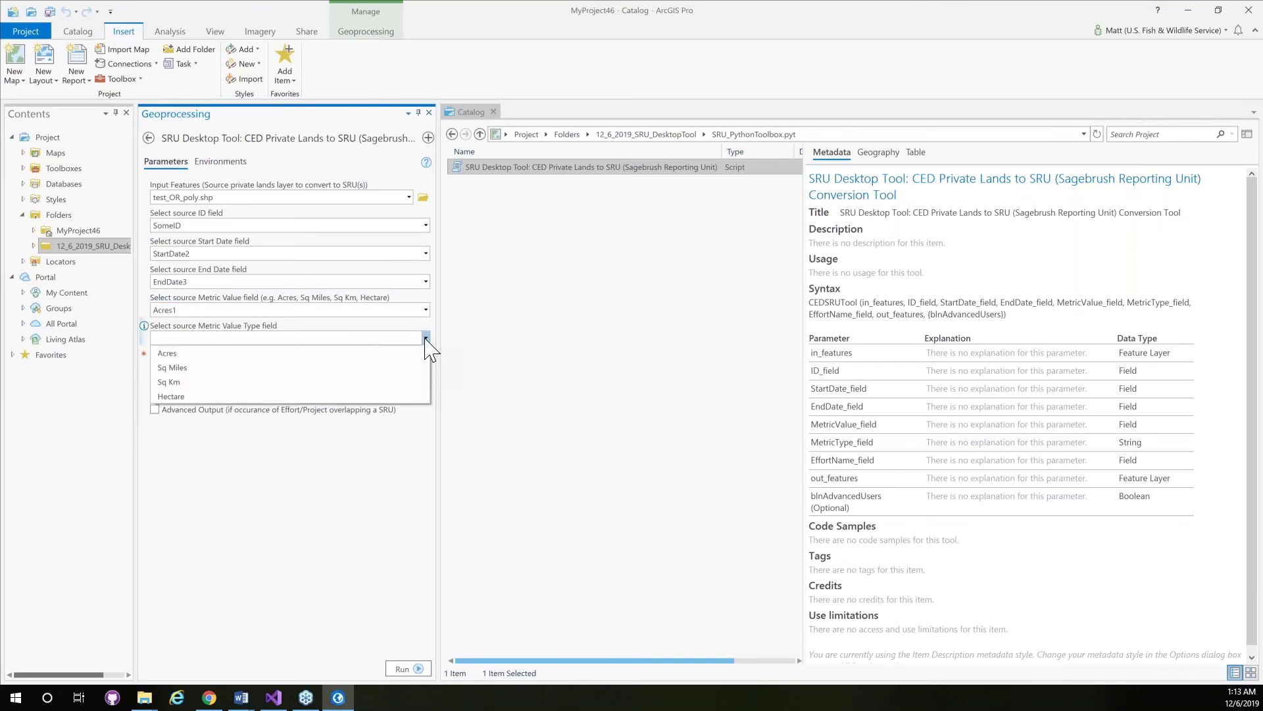
{"action": "left_click", "coordinate": [411, 353]}
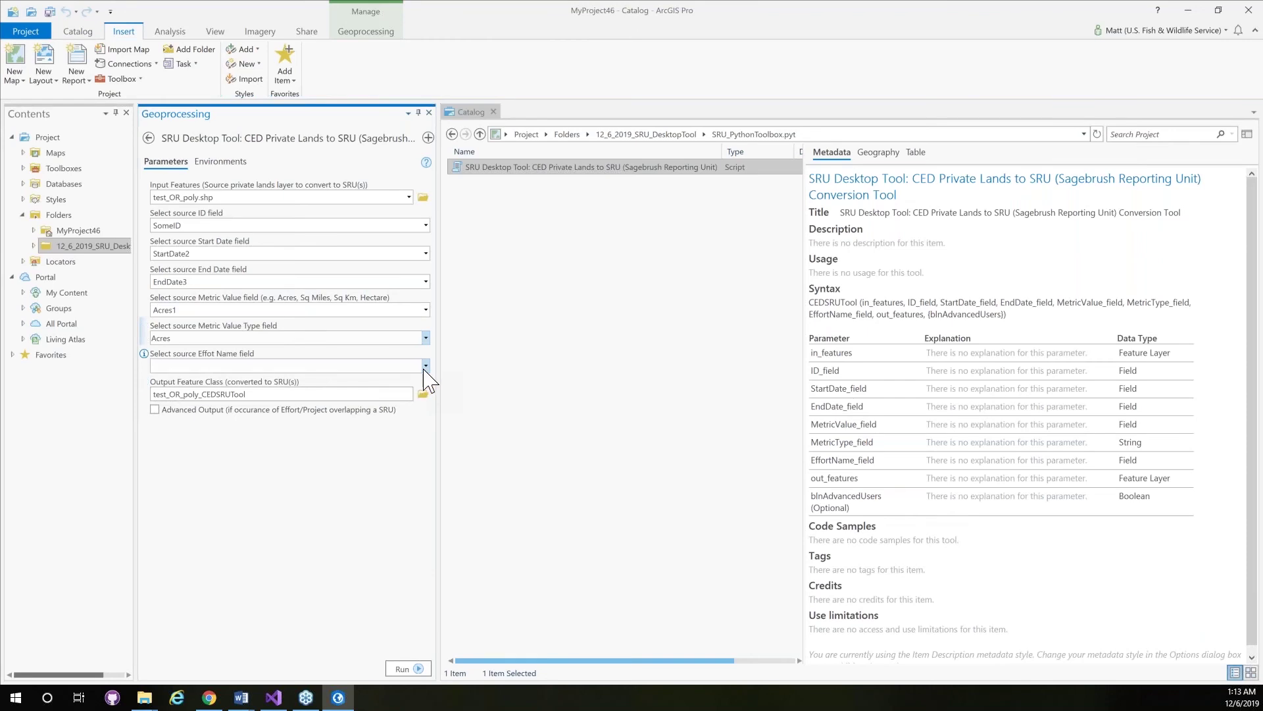
Step: Set the source effort name field to Name4 and enable Advanced Output
{"action": "left_click", "coordinate": [426, 365]}
{"action": "left_click", "coordinate": [169, 420]}
{"action": "left_click", "coordinate": [155, 409]}
Step: Name the output feature class output_poly.shp in the 7_29_2019_SRU_TestData folder and run the SRU Desktop Tool
{"action": "left_click", "coordinate": [423, 393]}
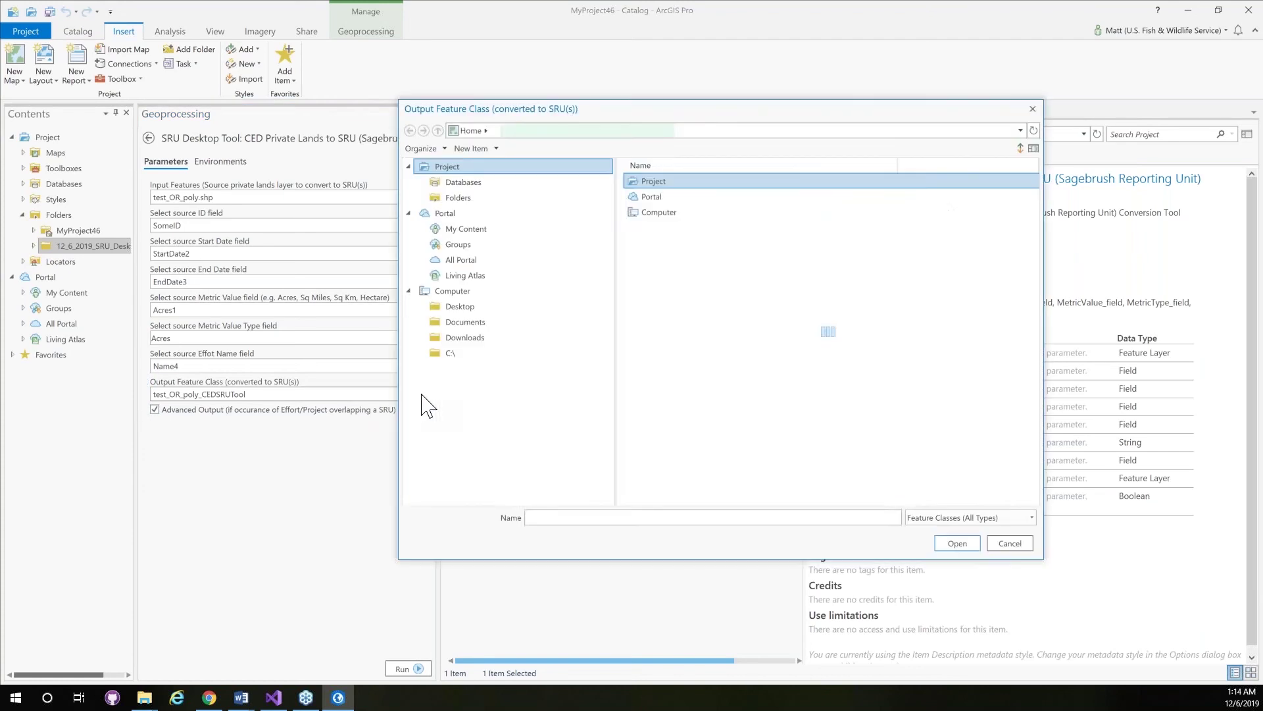
{"action": "left_click", "coordinate": [674, 197]}
{"action": "left_click", "coordinate": [572, 518]}
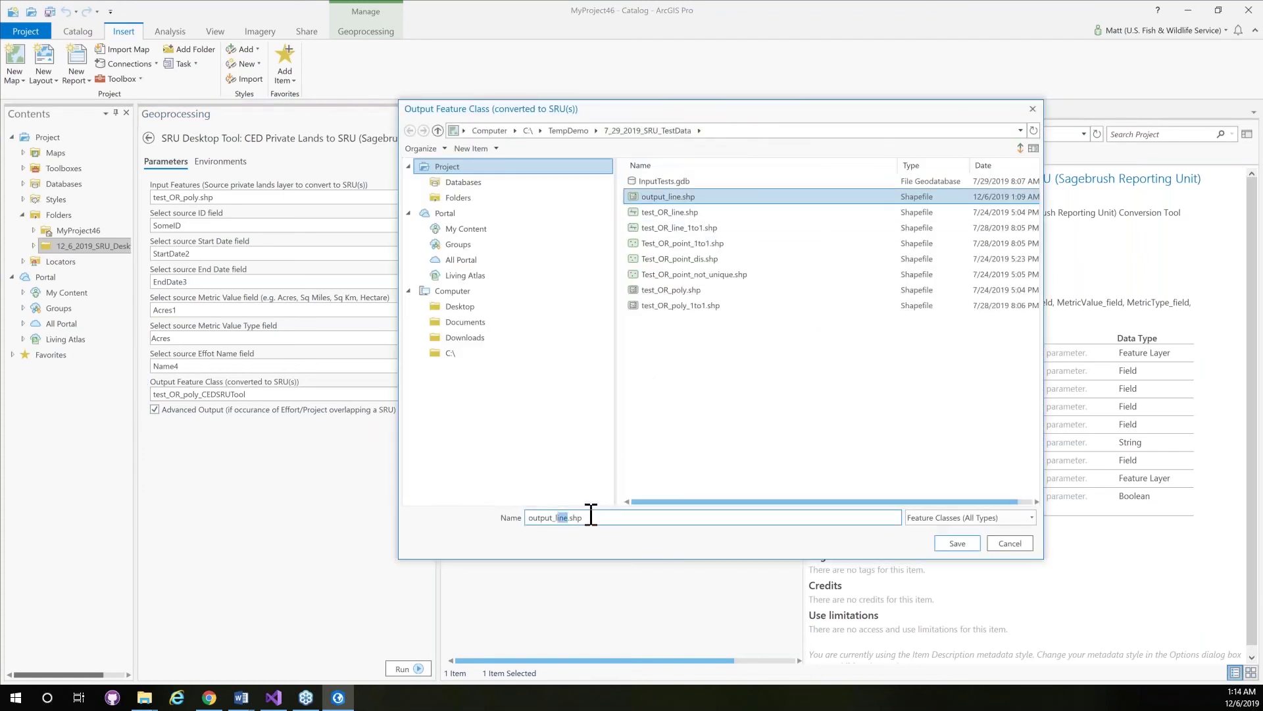
{"action": "key", "text": "BackSpace"}
{"action": "key", "text": "BackSpace"}
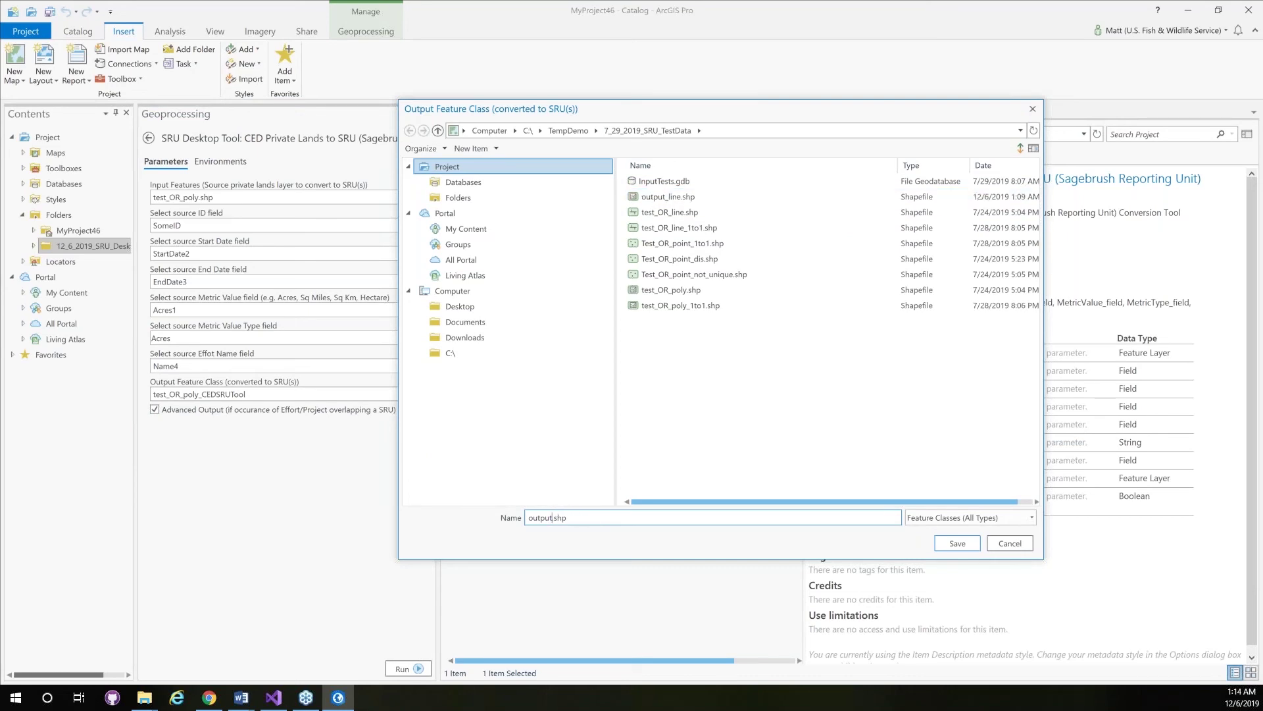
{"action": "type", "text": "_poly"}
{"action": "key", "text": "Return"}
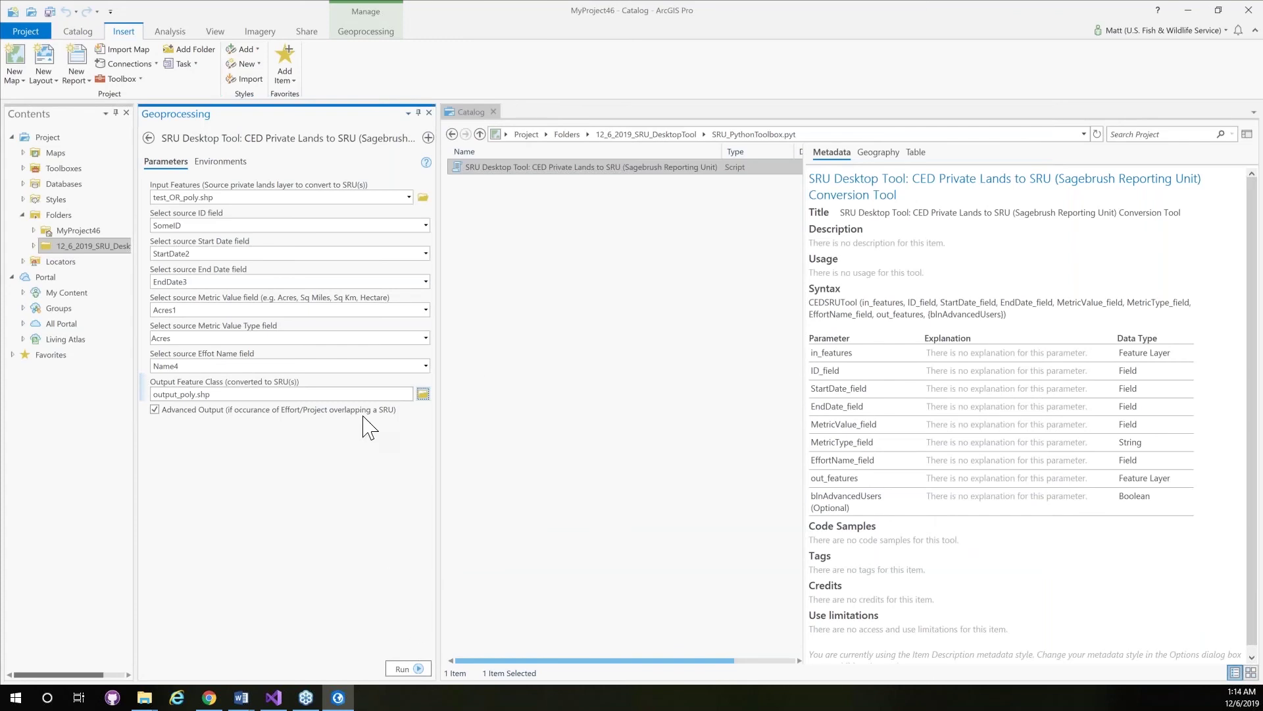
{"action": "left_click", "coordinate": [404, 670]}
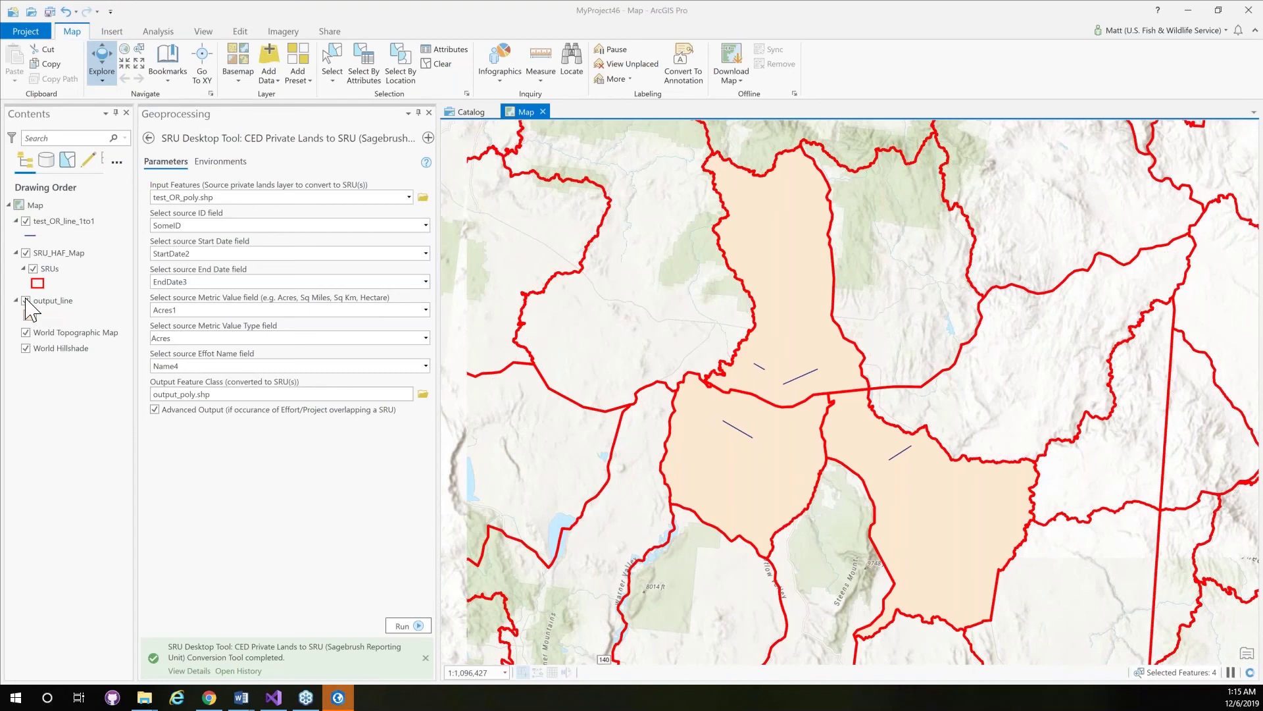
Step: Hide the output_line and test_OR_line_1to1 layers on the map
{"action": "left_click", "coordinate": [26, 301]}
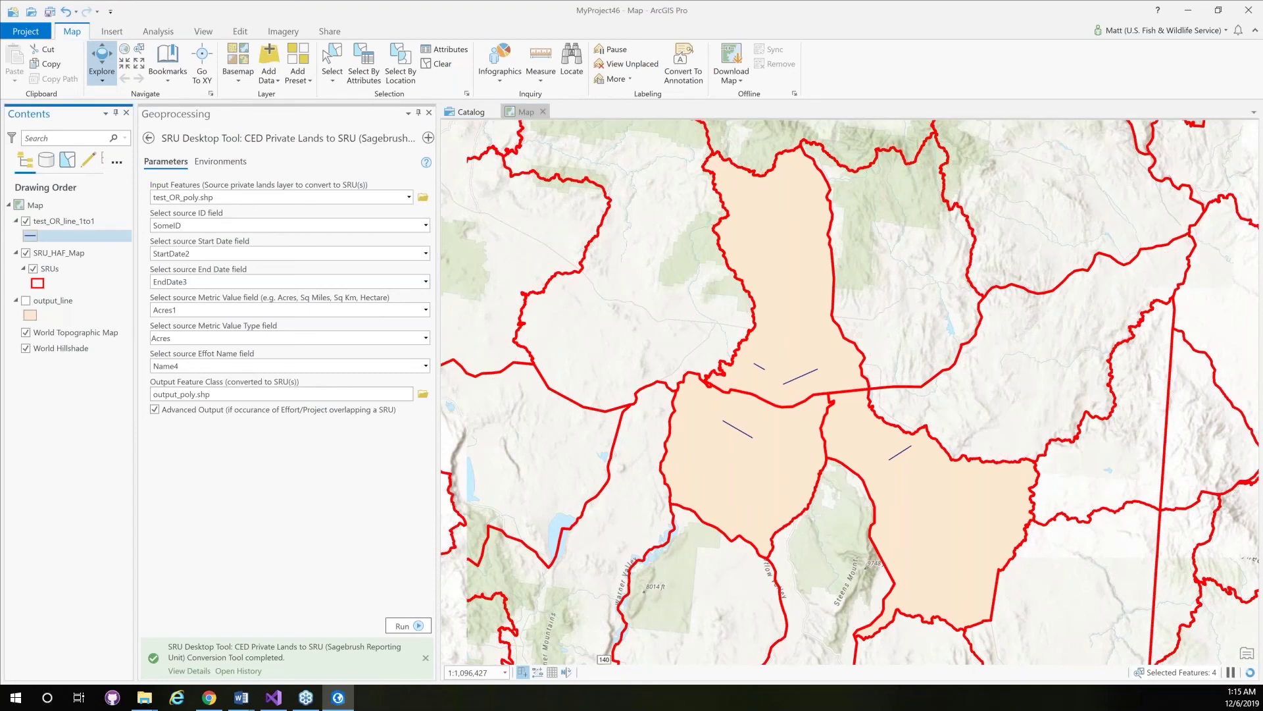
{"action": "left_click", "coordinate": [26, 221]}
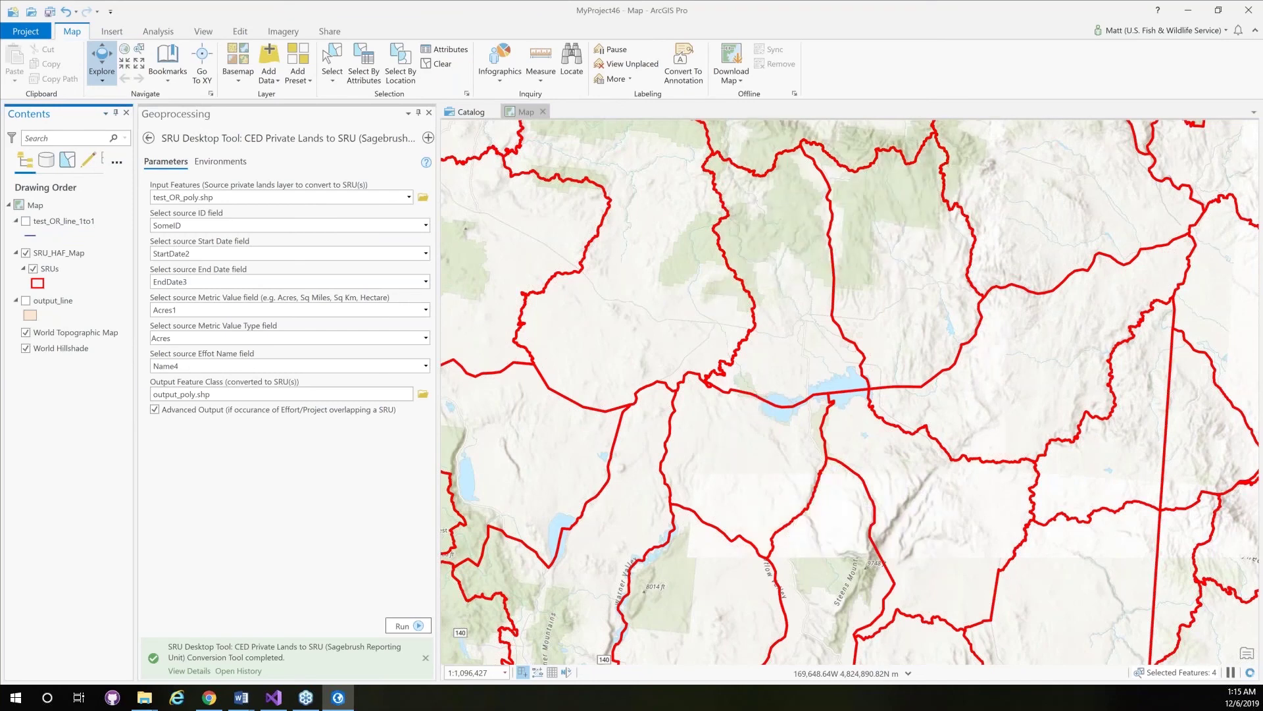
{"action": "left_click", "coordinate": [265, 50]}
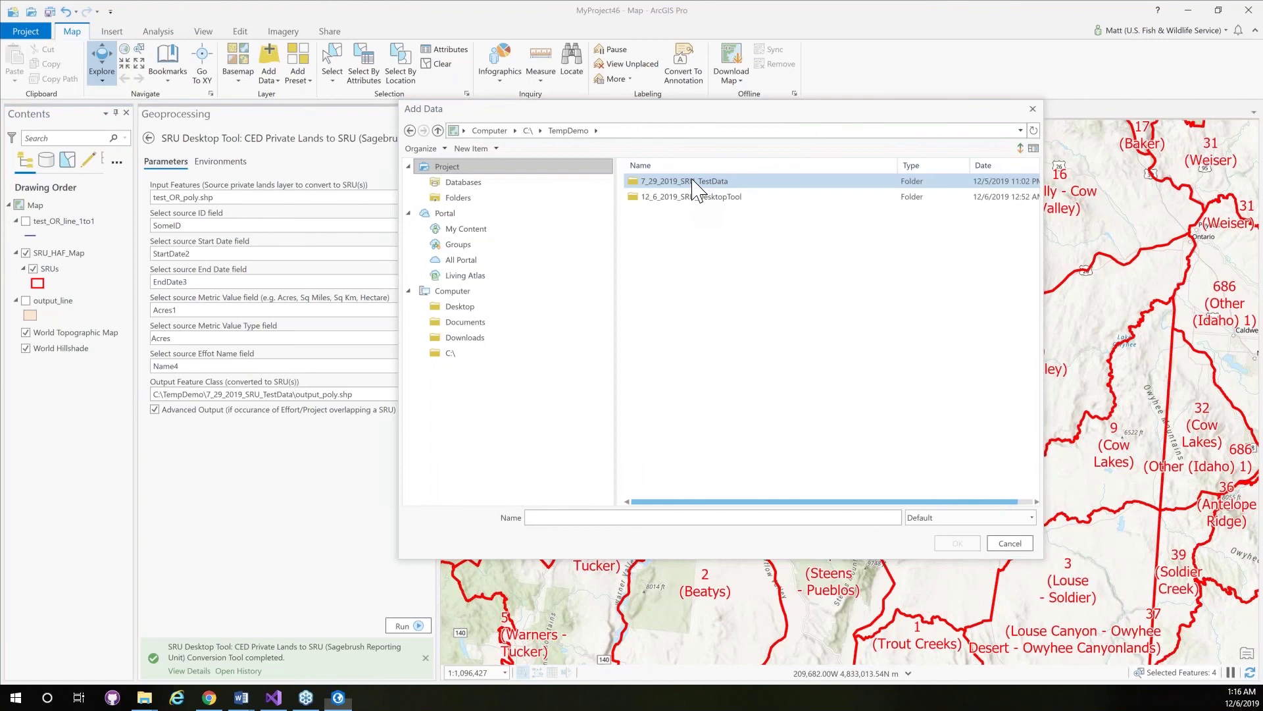
{"action": "right_click", "coordinate": [692, 180]}
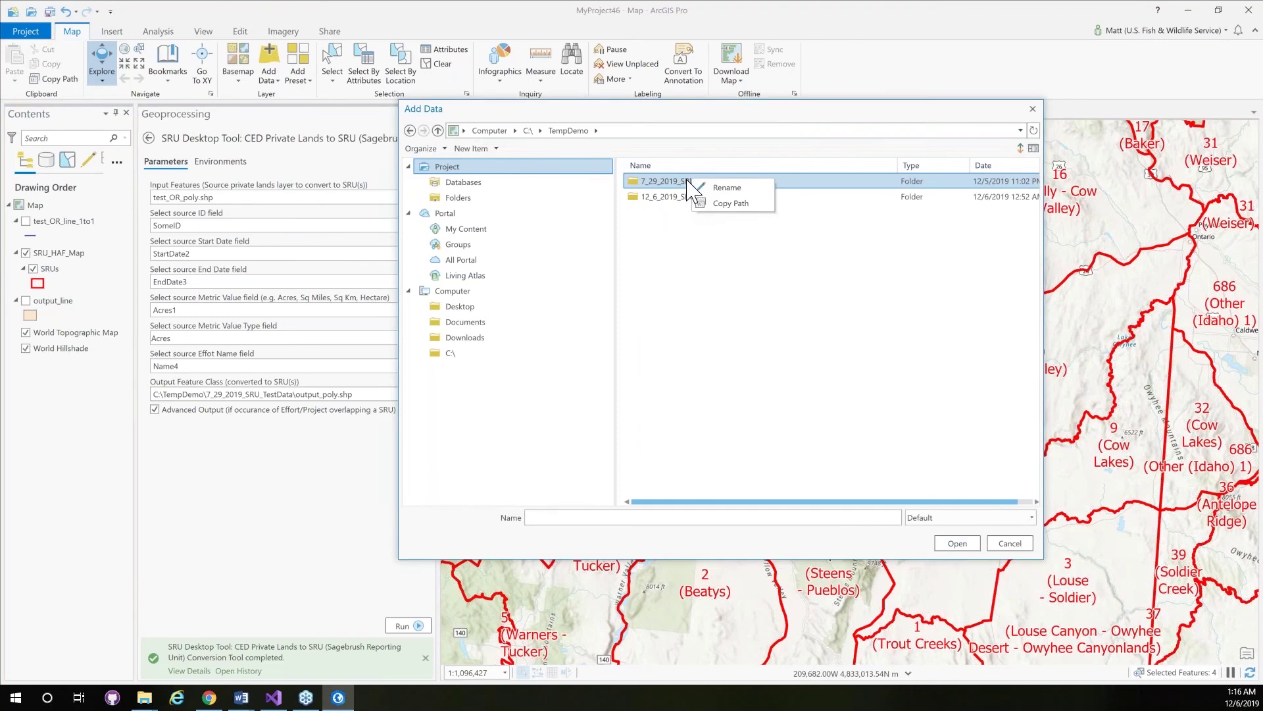
{"action": "left_click", "coordinate": [669, 238]}
{"action": "left_click", "coordinate": [660, 184]}
{"action": "double_click", "coordinate": [660, 184]}
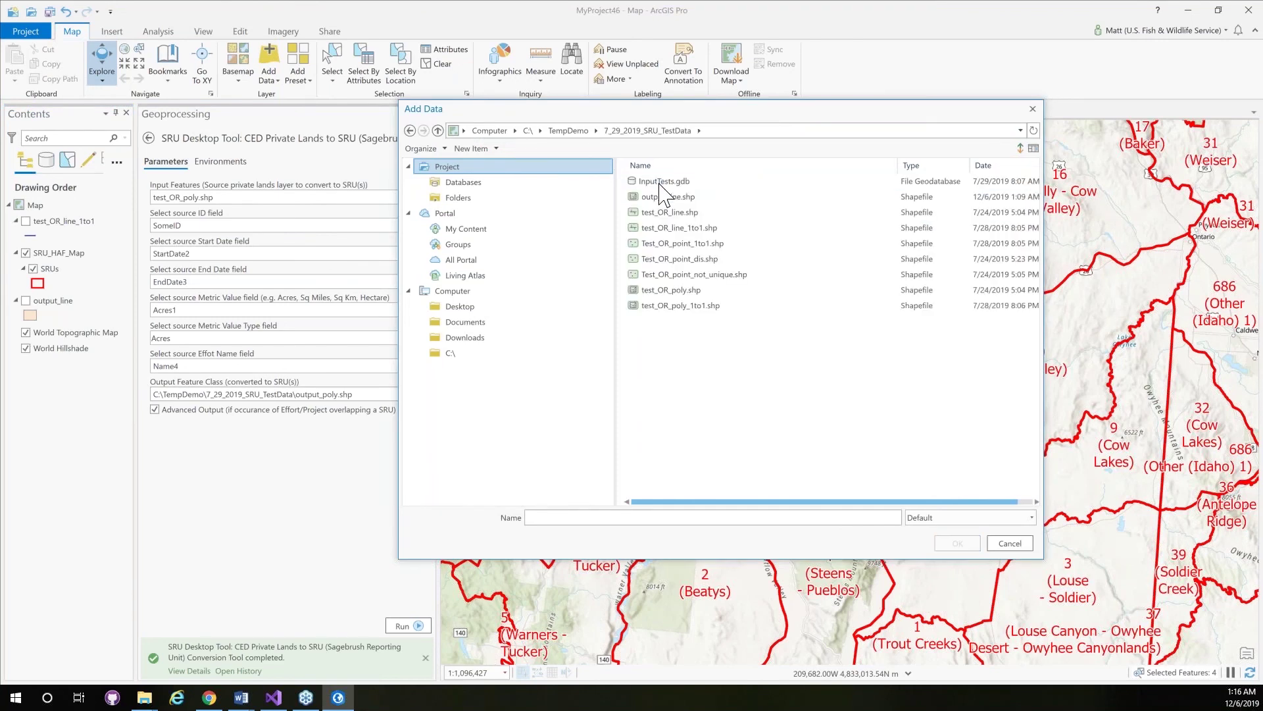
{"action": "left_click", "coordinate": [685, 520]}
{"action": "type", "text": "C:\\TempDemo\\7_29_2019_SRU_TestData"}
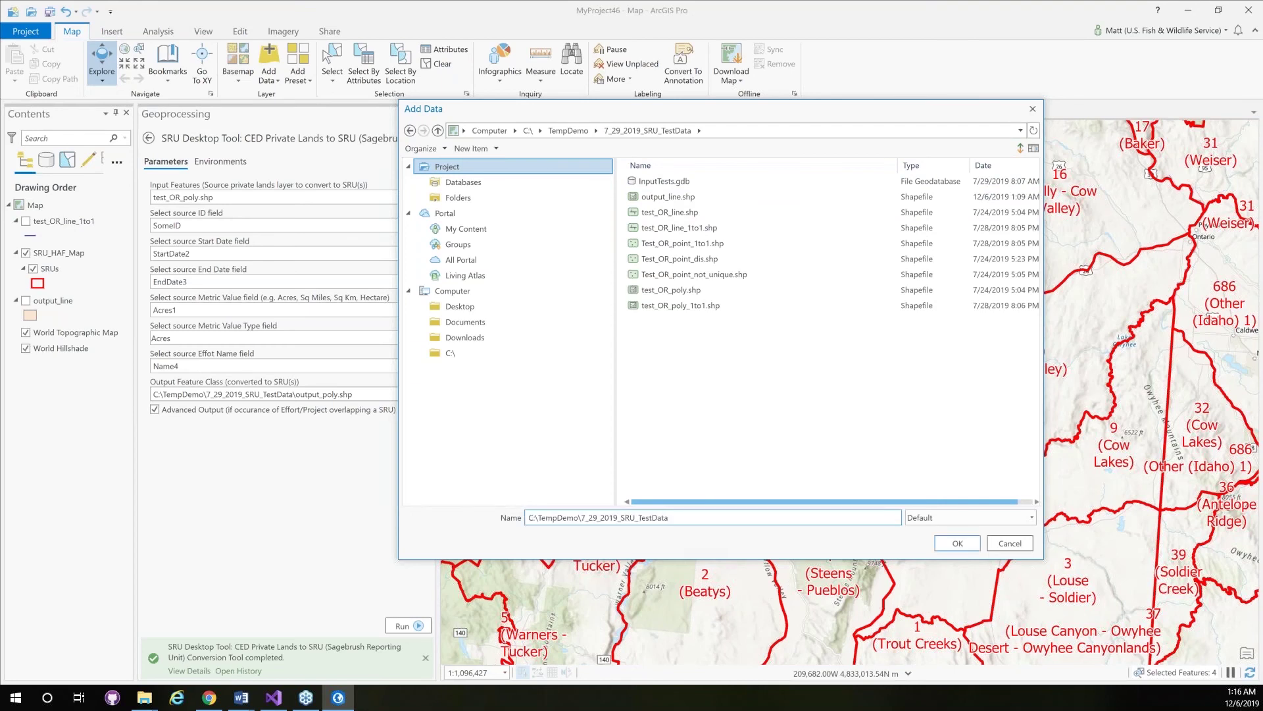
{"action": "key", "text": "Return"}
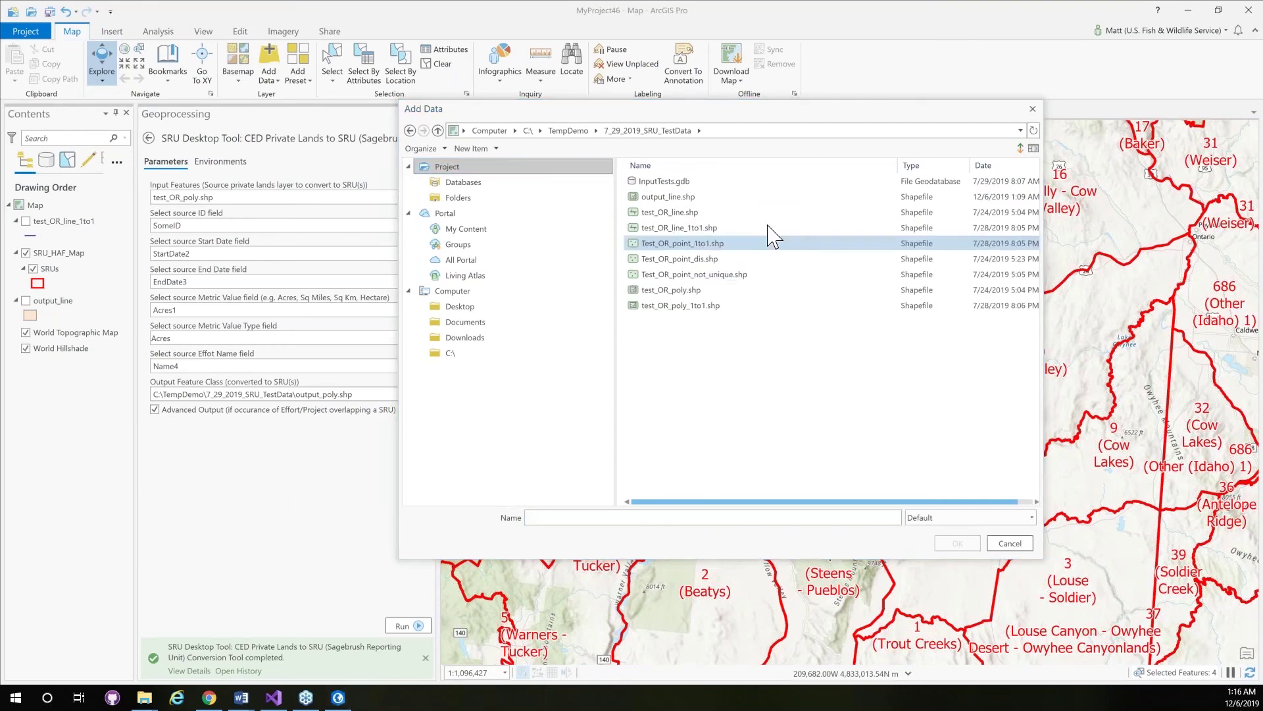
{"action": "left_click", "coordinate": [1032, 112]}
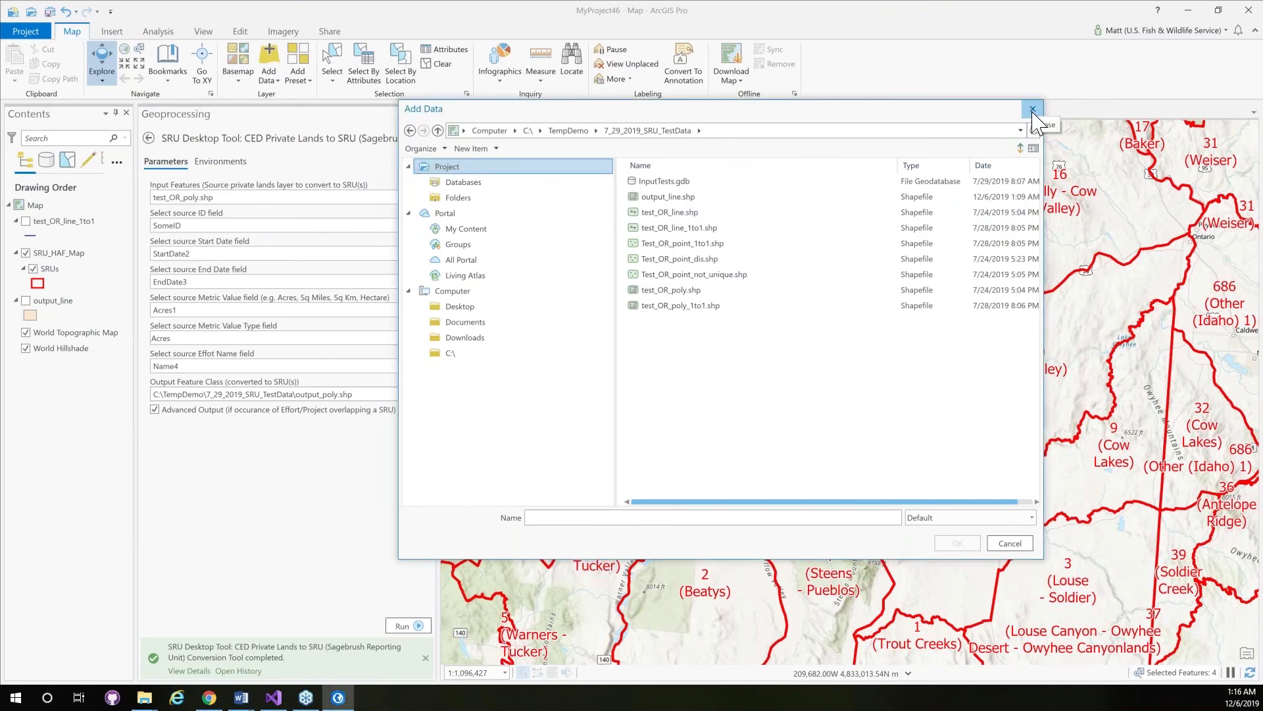
{"action": "left_click", "coordinate": [1032, 111]}
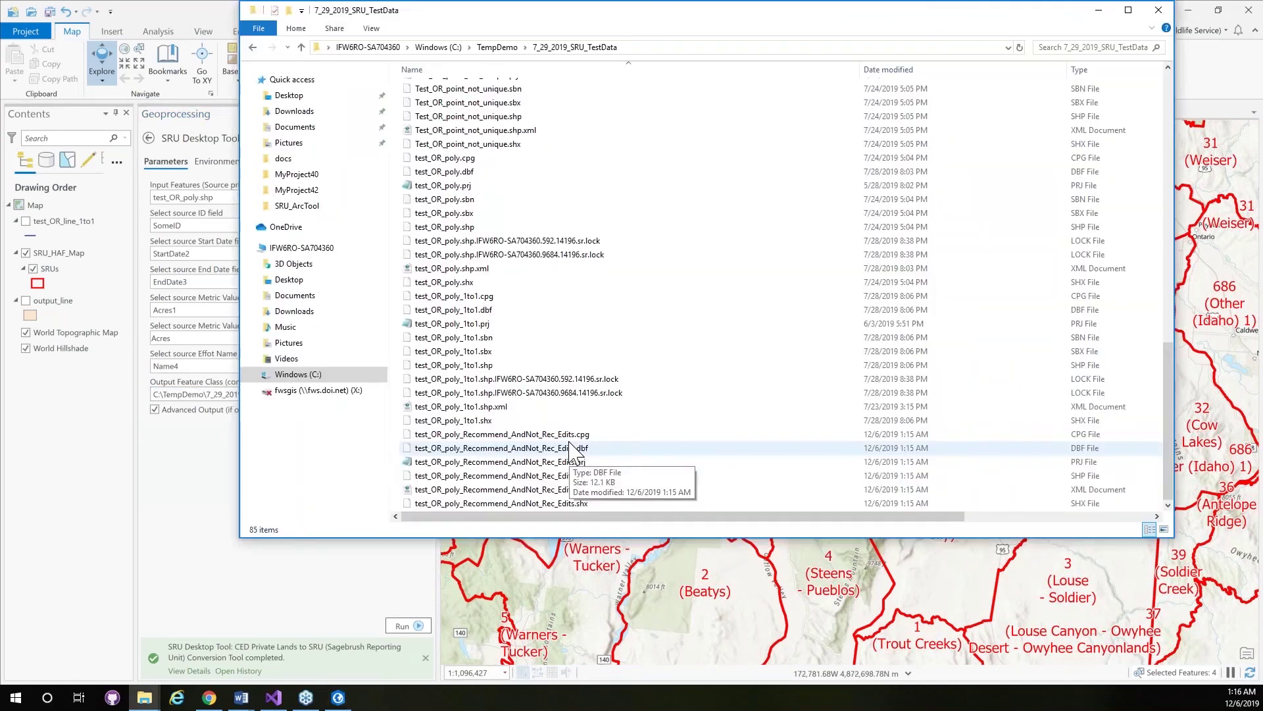
Step: Add test_OR_poly_Recommend_AndNot_Rec_Edits.shp and test_OR_poly.shp to the map from the 7_29_2019_SRU_TestData folder in File Explorer
{"action": "left_click_drag", "start_coordinate": [567, 475], "coordinate": [692, 583]}
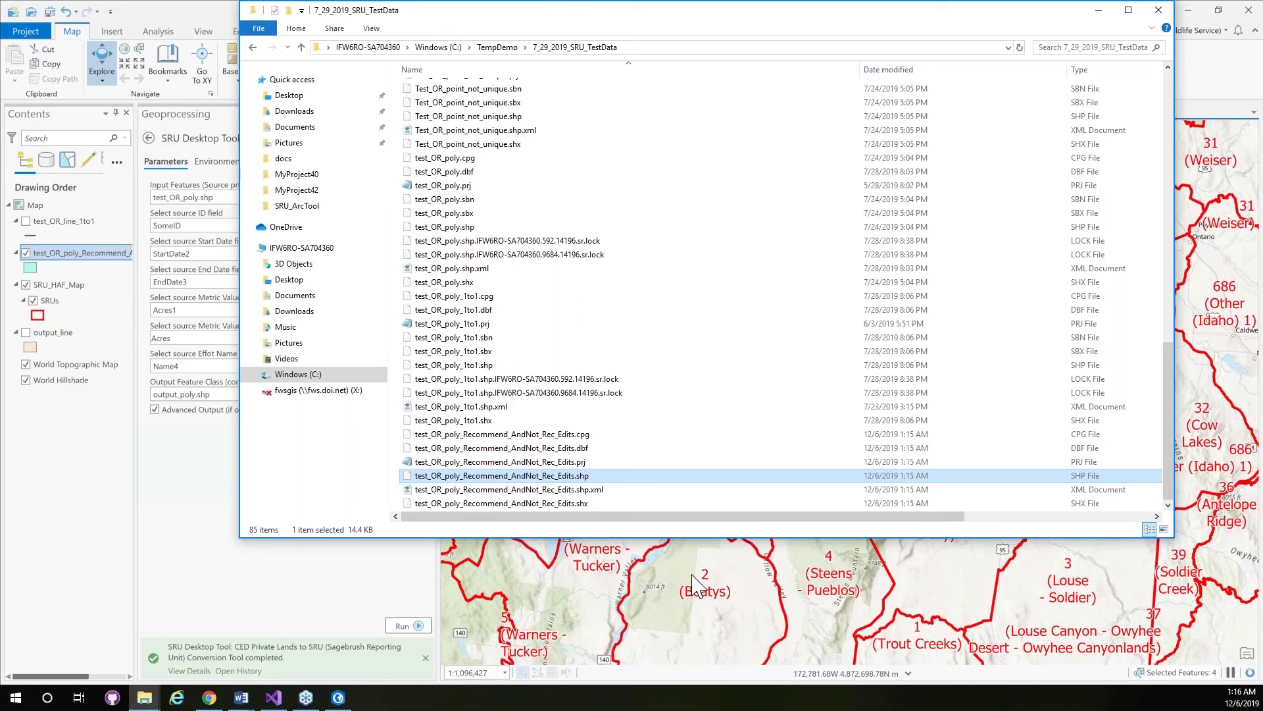
{"action": "left_click", "coordinate": [692, 583]}
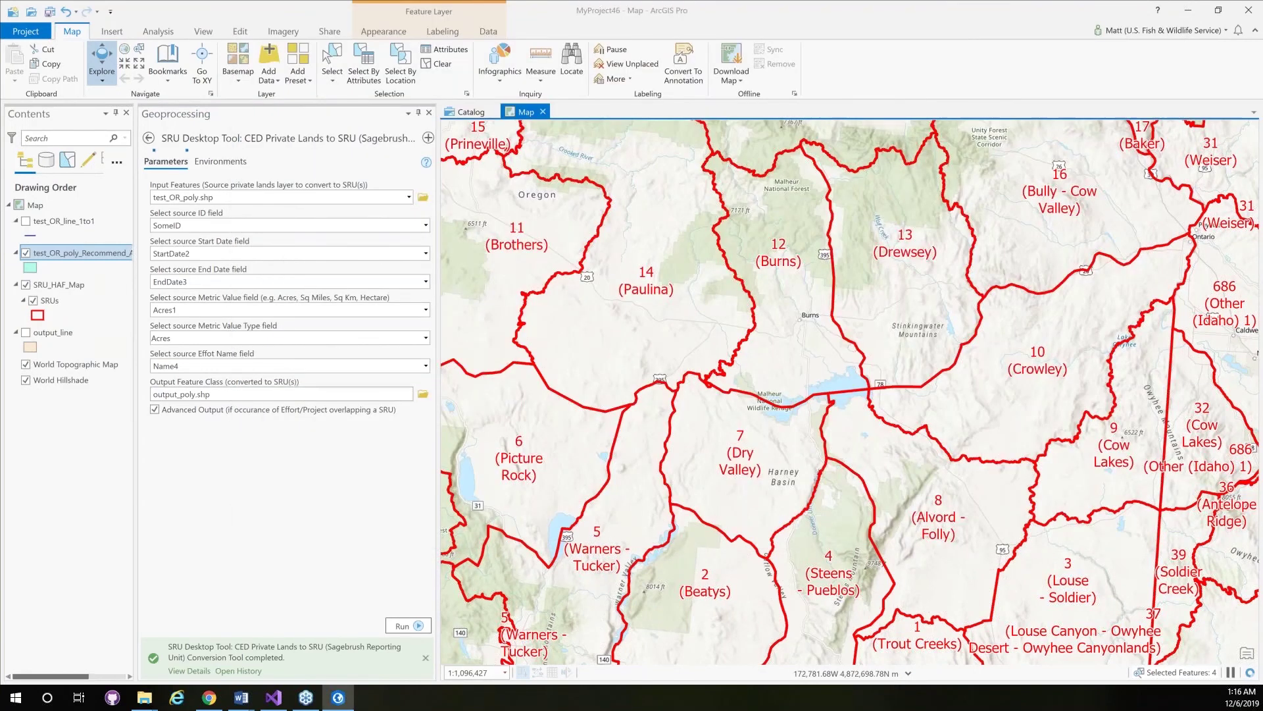
{"action": "key", "text": "alt+Tab"}
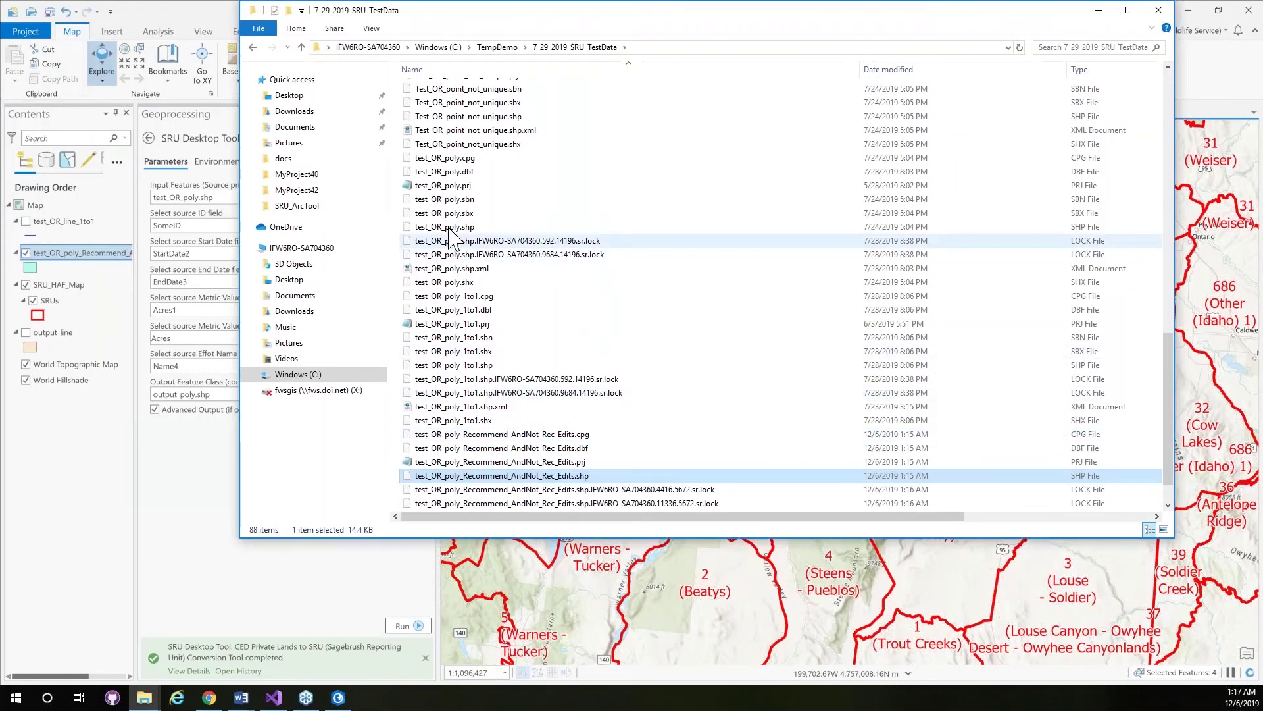
{"action": "left_click_drag", "start_coordinate": [452, 231], "coordinate": [720, 617]}
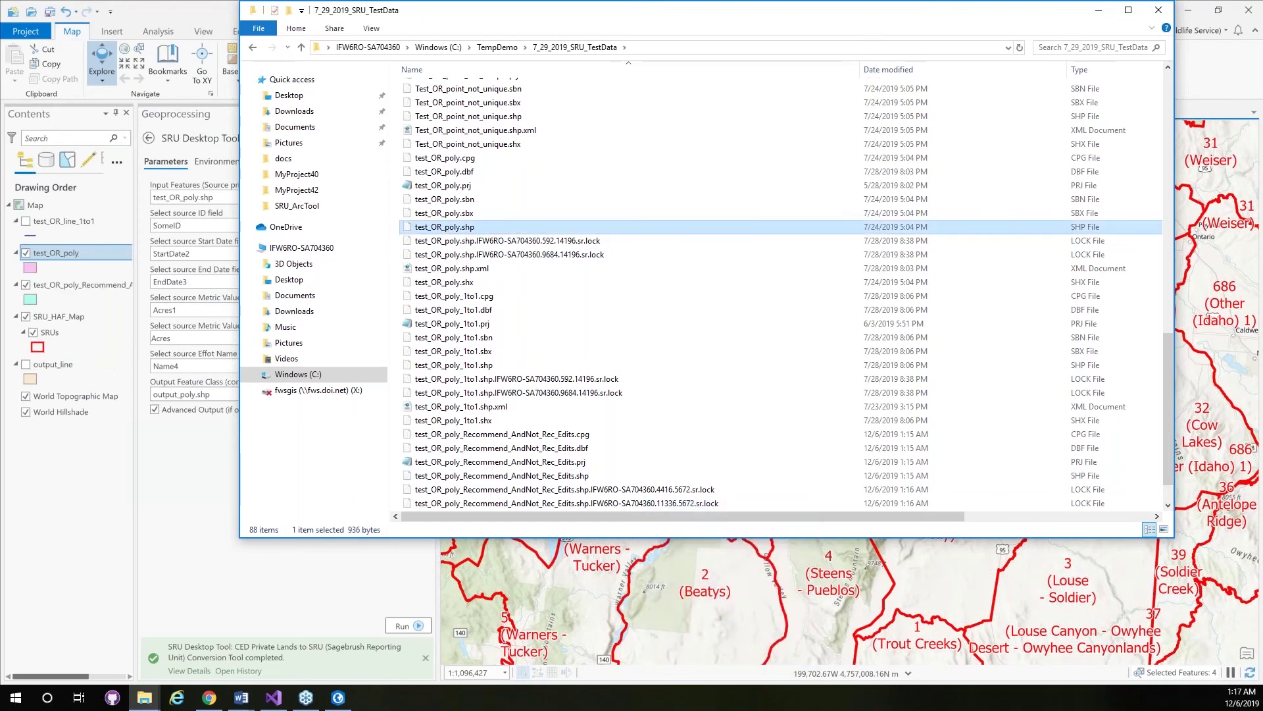
{"action": "left_click", "coordinate": [192, 487]}
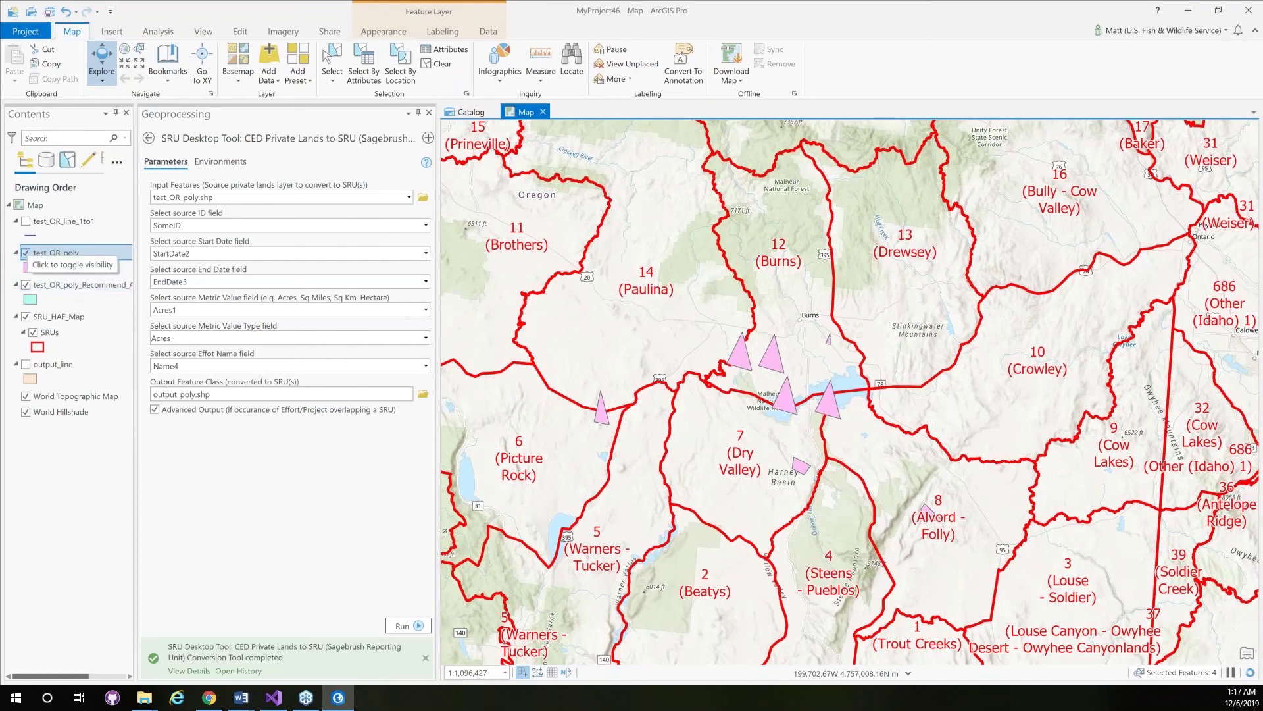
Step: Hide the test_OR_poly layer, select the Recommend_AndNot_Rec_Edits layer, and make room by closing the Geoprocessing pane and widening the Contents pane
{"action": "left_click", "coordinate": [25, 252]}
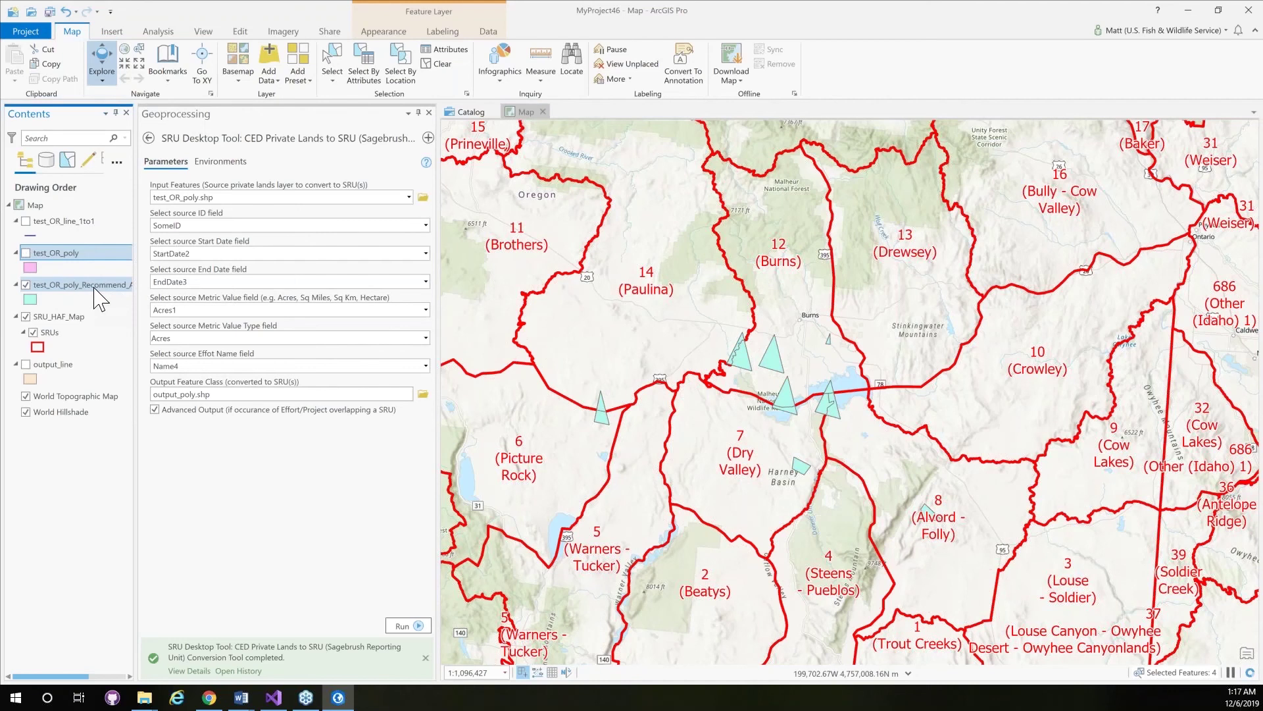
{"action": "left_click", "coordinate": [94, 287]}
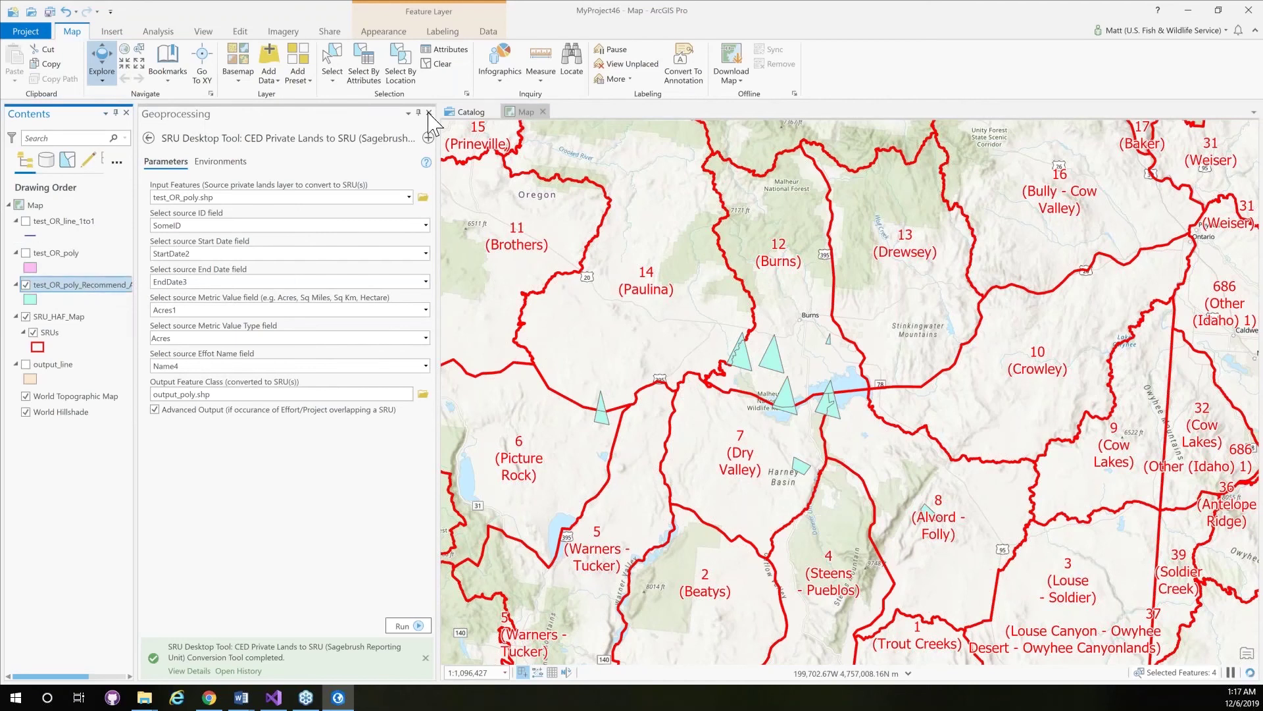
{"action": "left_click", "coordinate": [429, 114]}
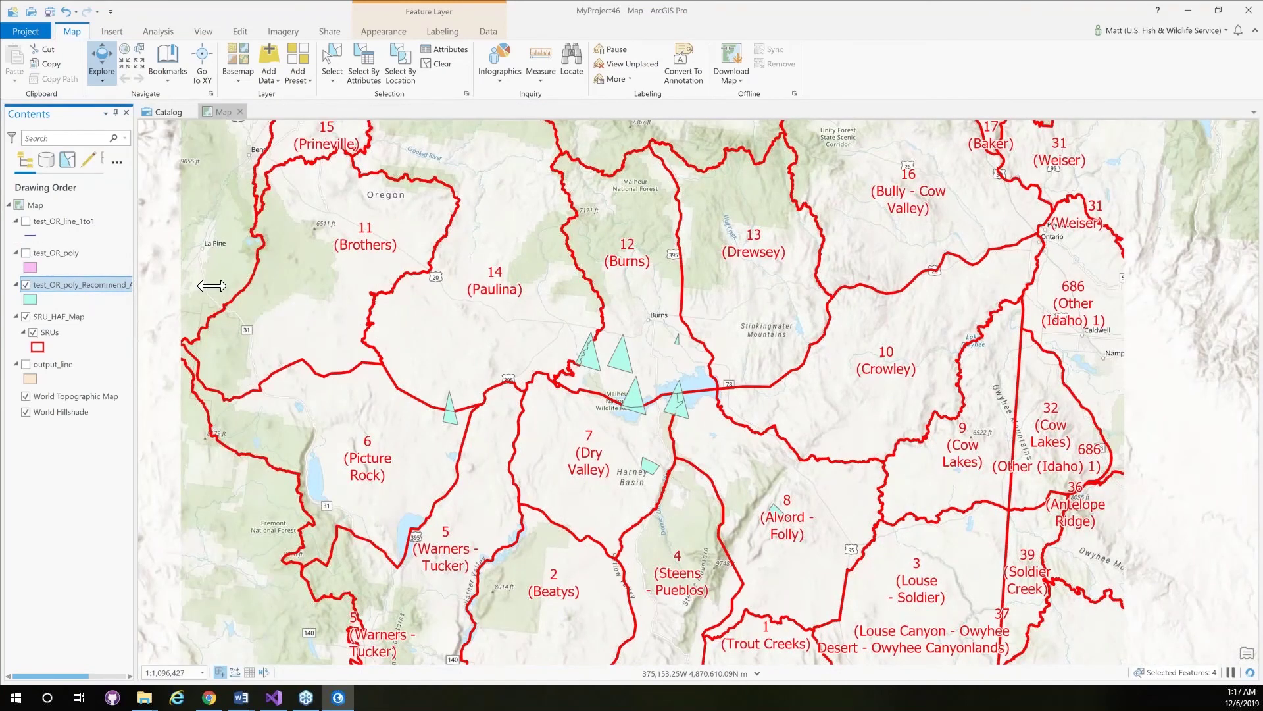
{"action": "left_click_drag", "start_coordinate": [211, 285], "coordinate": [216, 285]}
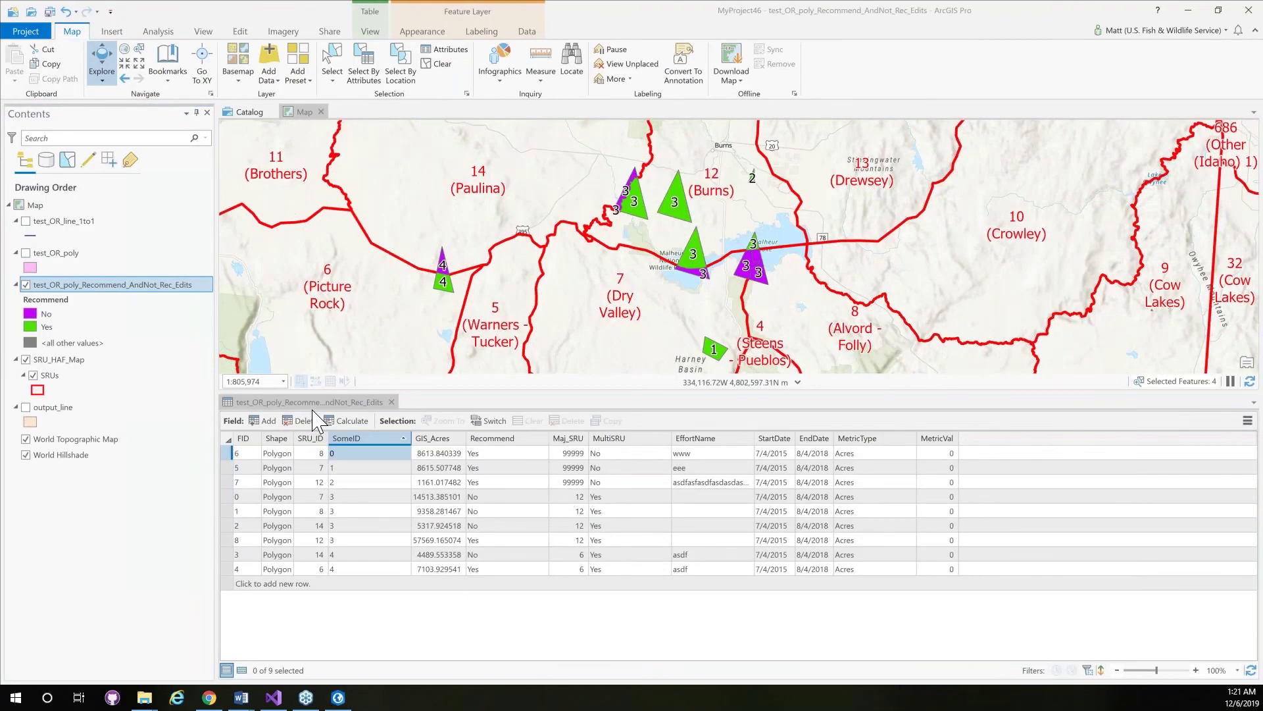
Step: Select the records with SomeID 0 to 2, and separately those with SomeID 3, in the Recommend_AndNot_Rec_Edits table to examine them on the map
{"action": "mouse_move", "coordinate": [370, 451]}
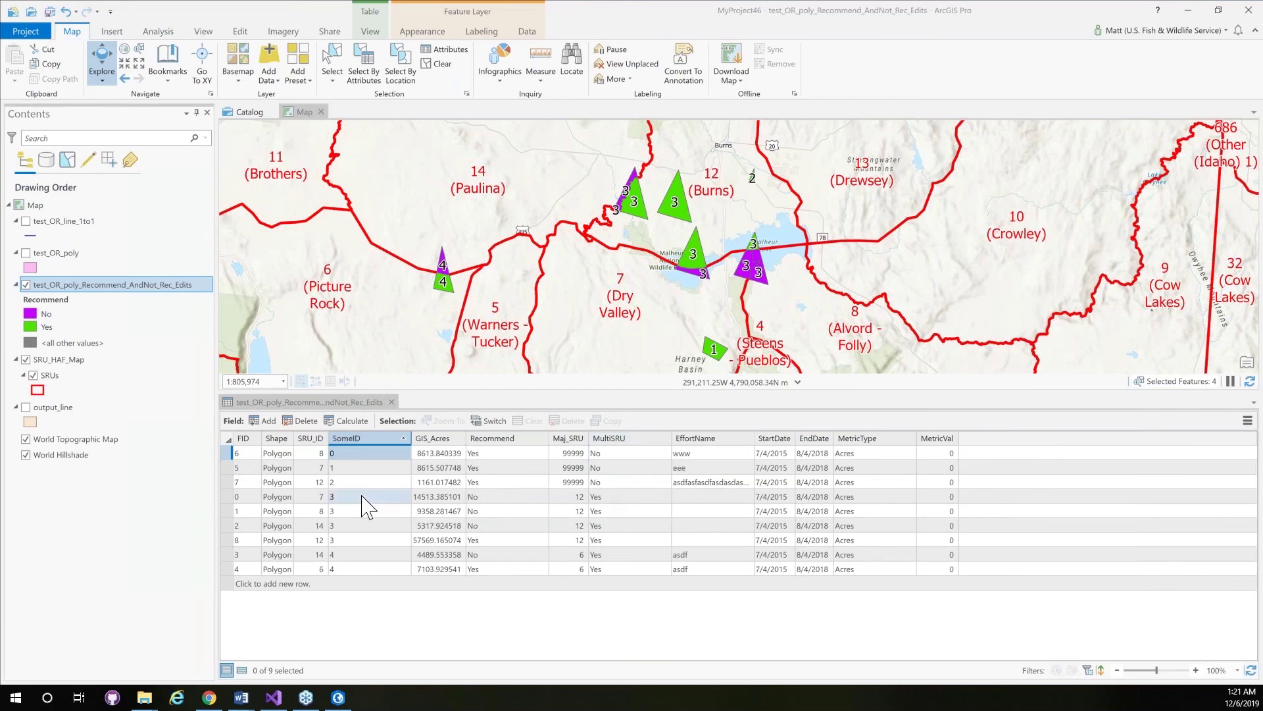
{"action": "left_click", "coordinate": [230, 454]}
{"action": "left_click_drag", "start_coordinate": [235, 466], "coordinate": [232, 480]}
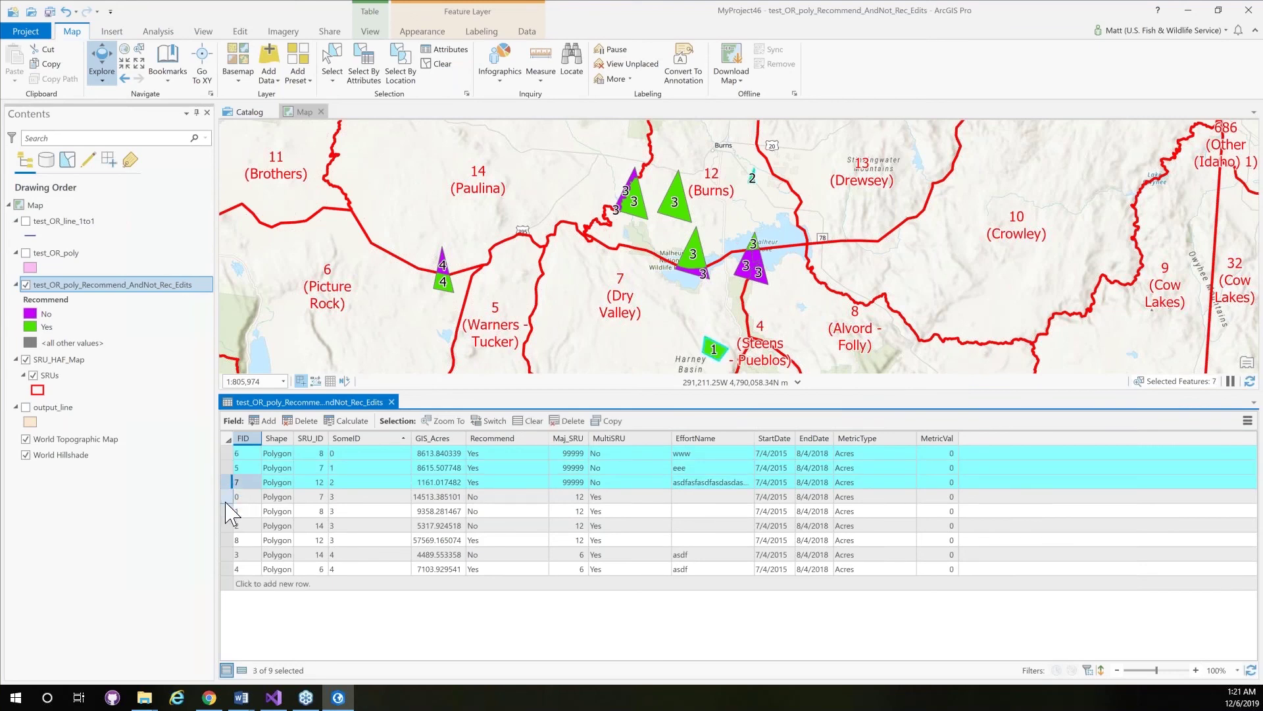
{"action": "left_click", "coordinate": [232, 497]}
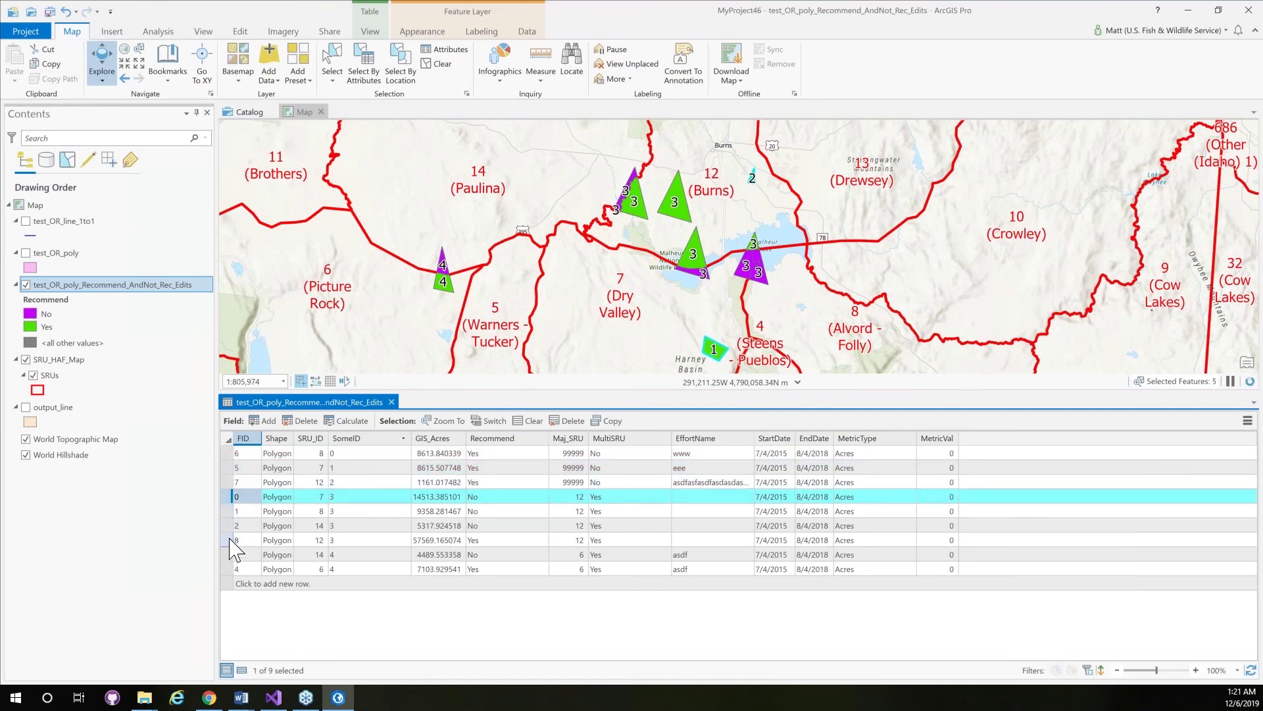
{"action": "left_click", "coordinate": [231, 540], "text": "shift"}
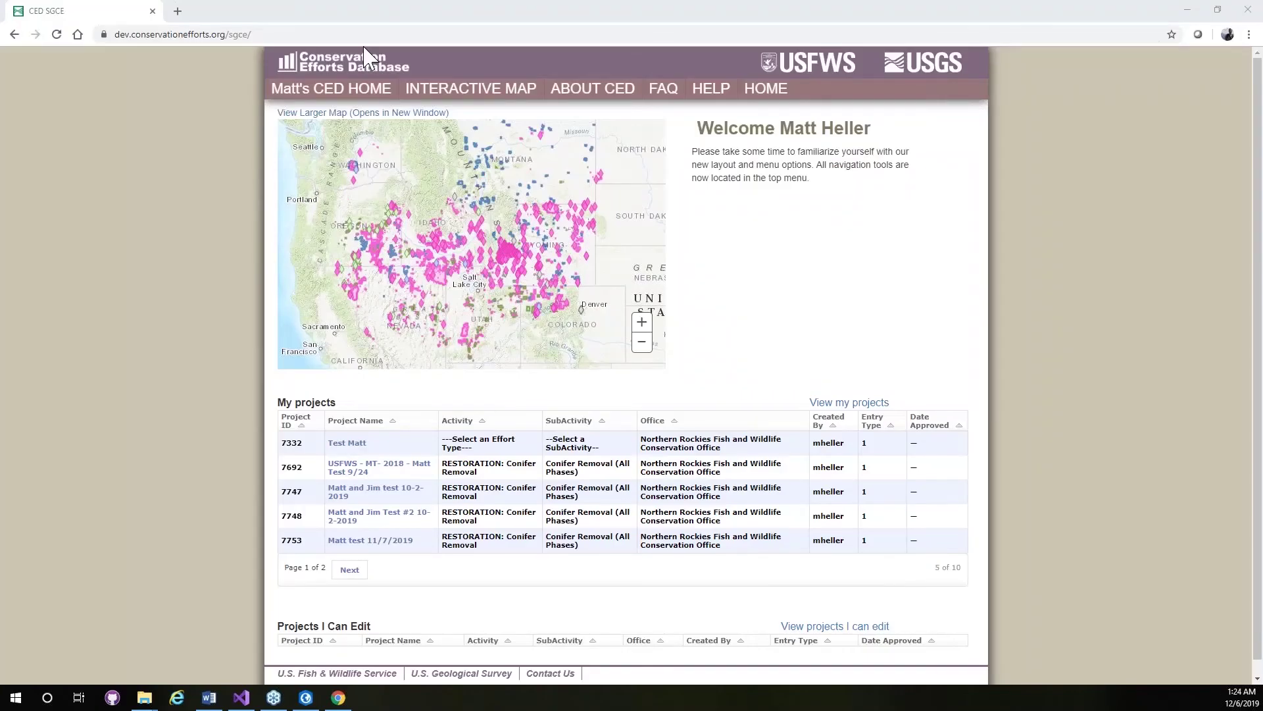
Step: Open the form for creating a new project from the data entry page of the Conservation Efforts Database
{"action": "mouse_move", "coordinate": [333, 125]}
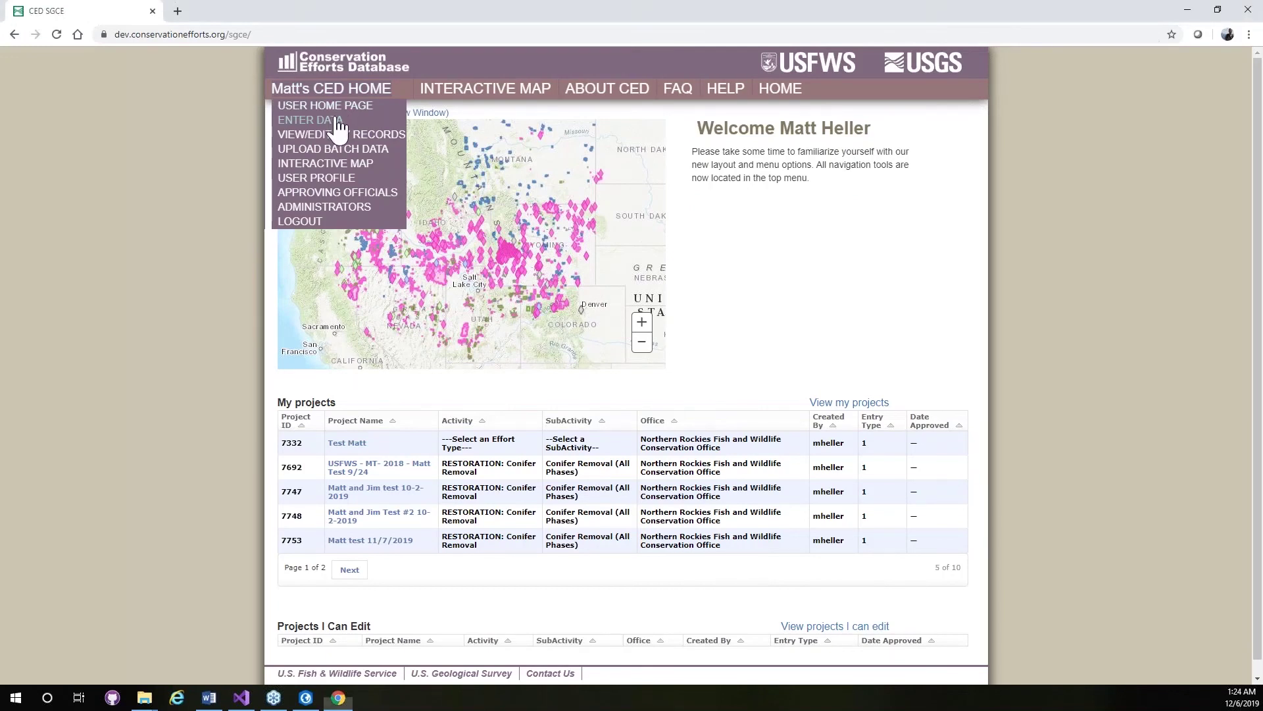
{"action": "left_click", "coordinate": [337, 125]}
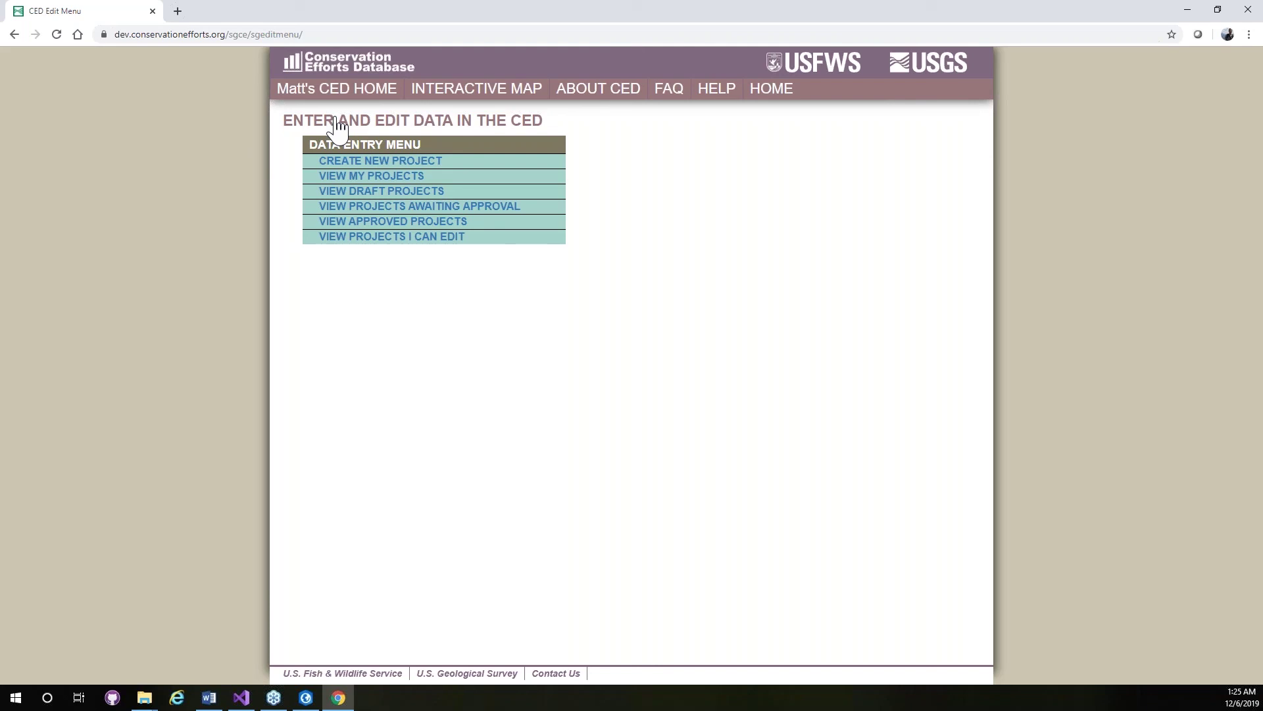
{"action": "left_click", "coordinate": [378, 162]}
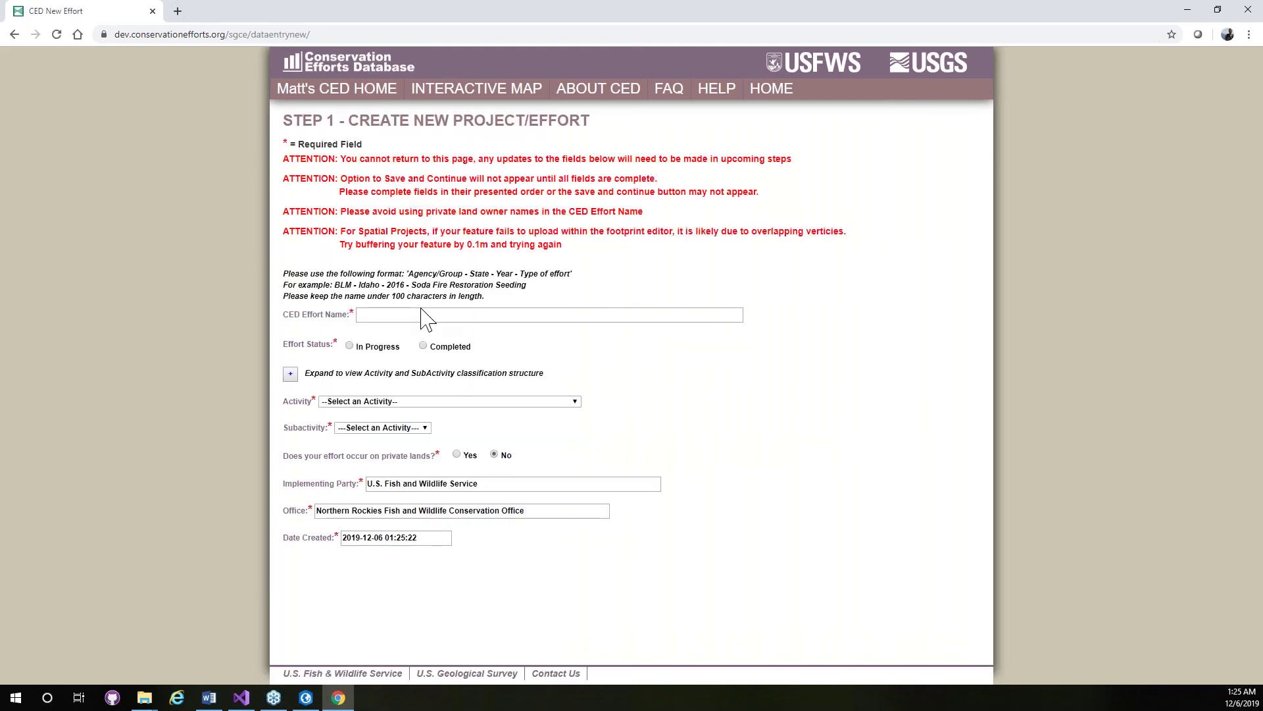
Step: Fill in the CED effort name by reusing an earlier test name, changing its date to 12/6/2019 and ending it with 2
{"action": "left_click", "coordinate": [423, 314]}
{"action": "left_click", "coordinate": [408, 344]}
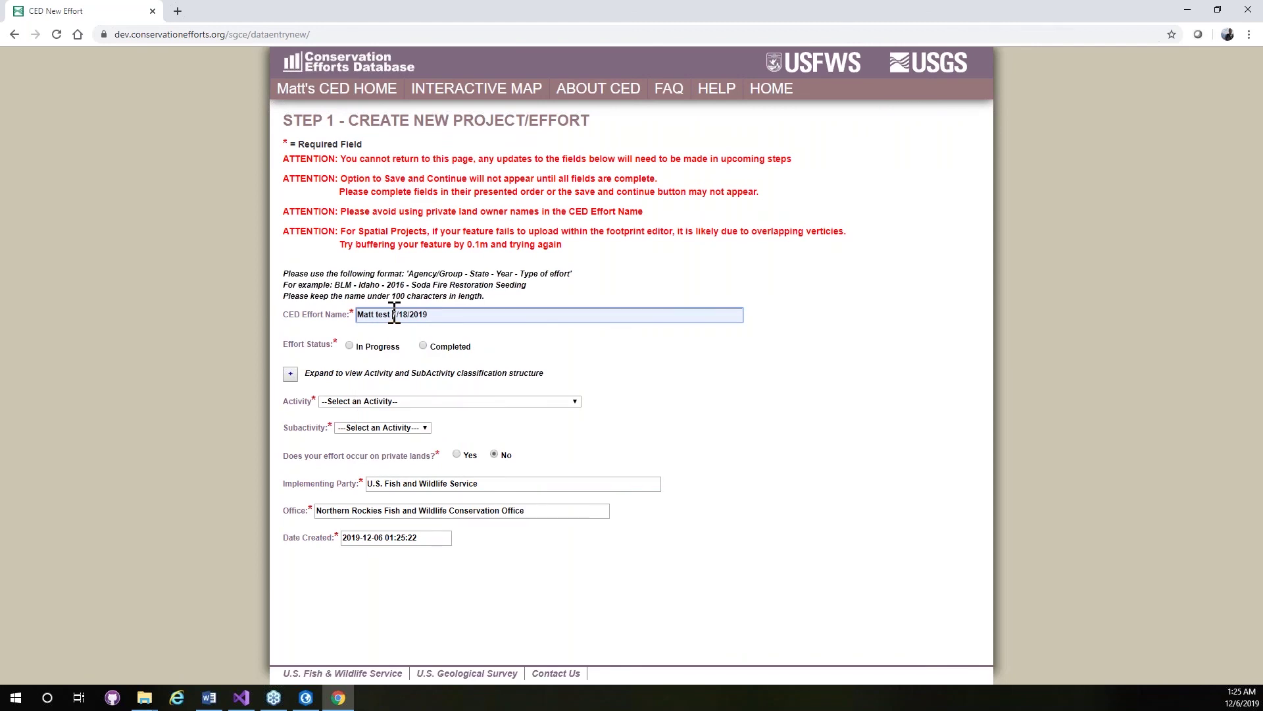
{"action": "type", "text": "2"}
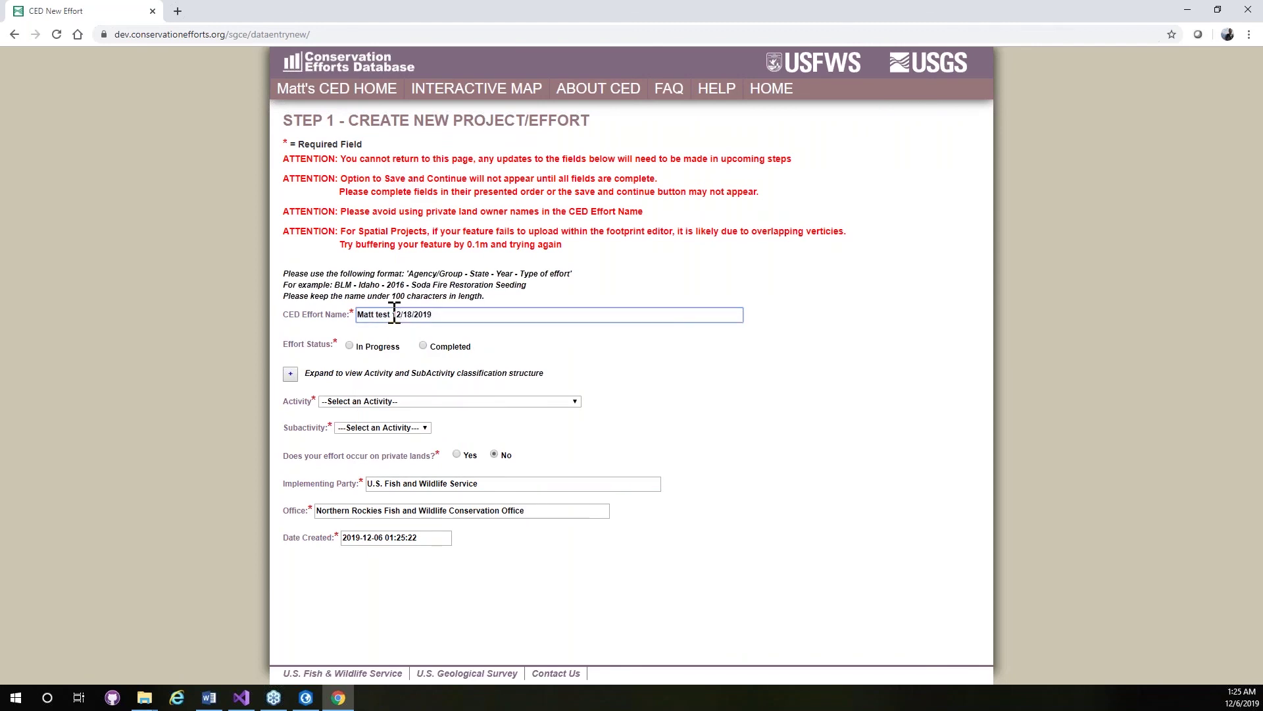
{"action": "key", "text": "Delete"}
{"action": "key", "text": "Delete"}
{"action": "type", "text": "6"}
Step: Set the effort status to In Progress and the activity to RESTORATION: Conifer Removal
{"action": "left_click", "coordinate": [350, 346]}
{"action": "left_click", "coordinate": [399, 402]}
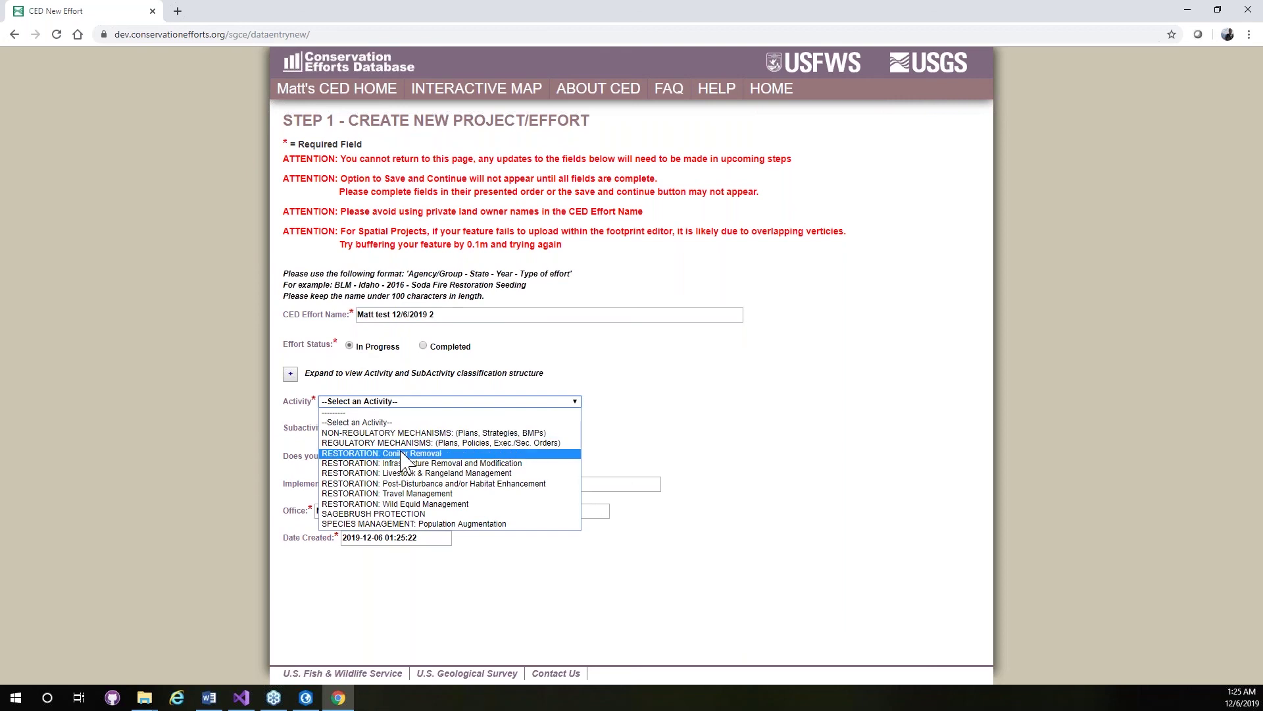
{"action": "left_click", "coordinate": [401, 453]}
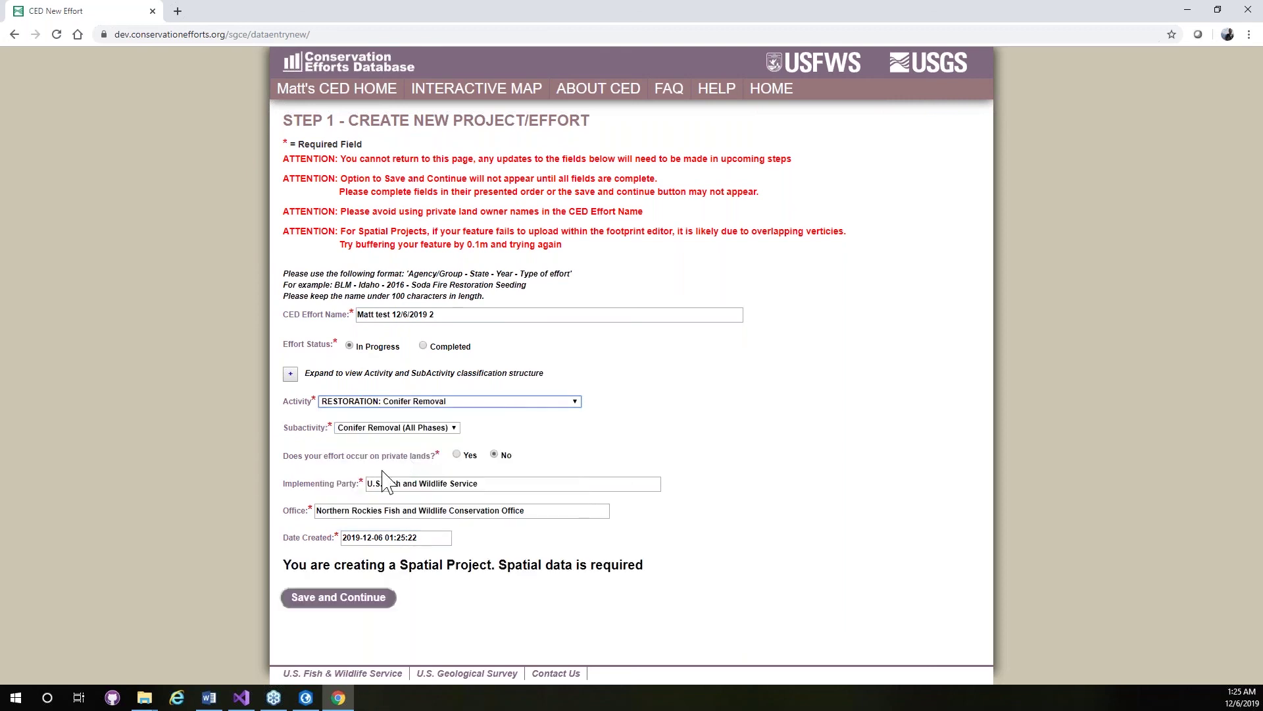
Step: Mark the effort as on private lands with its location obscured by an SRU, and save to continue to the SRU selection tool
{"action": "left_click", "coordinate": [456, 454]}
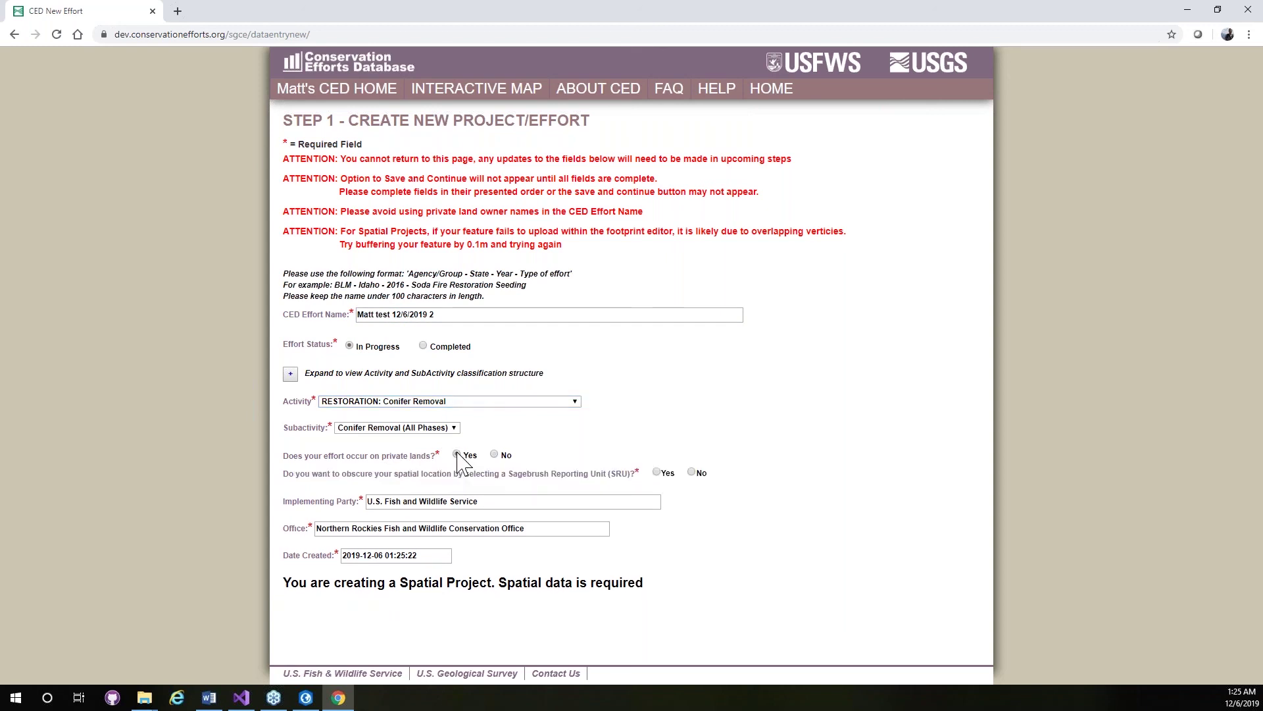
{"action": "left_click", "coordinate": [657, 472]}
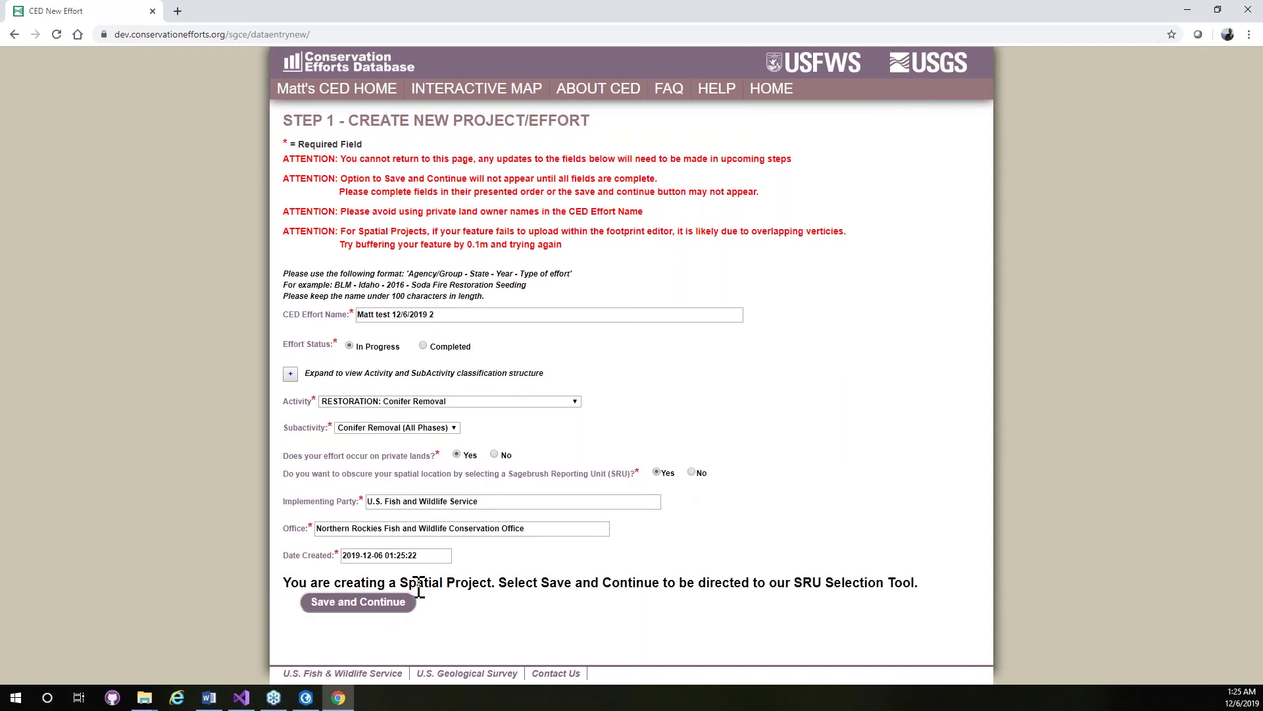
{"action": "left_click", "coordinate": [385, 612]}
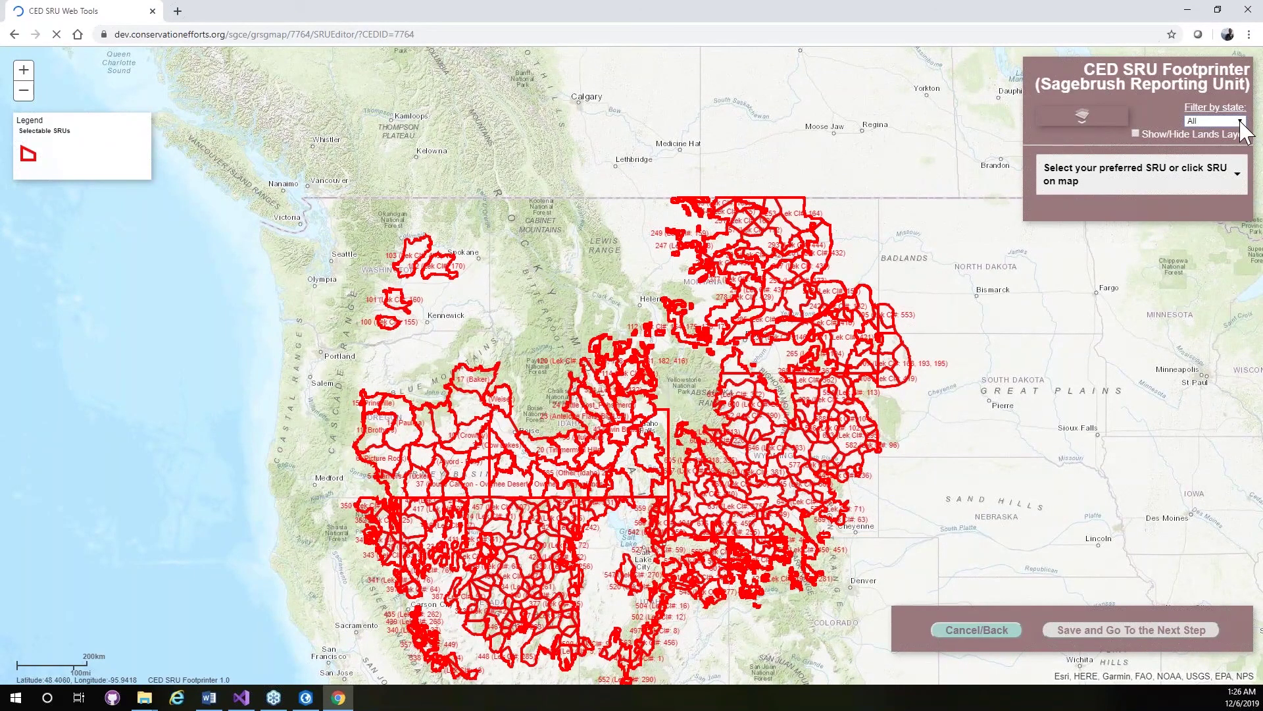
Step: Filter the Sagebrush Reporting Units by the state MT and choose SRU ID 238 as the preferred unit
{"action": "left_click", "coordinate": [1206, 183]}
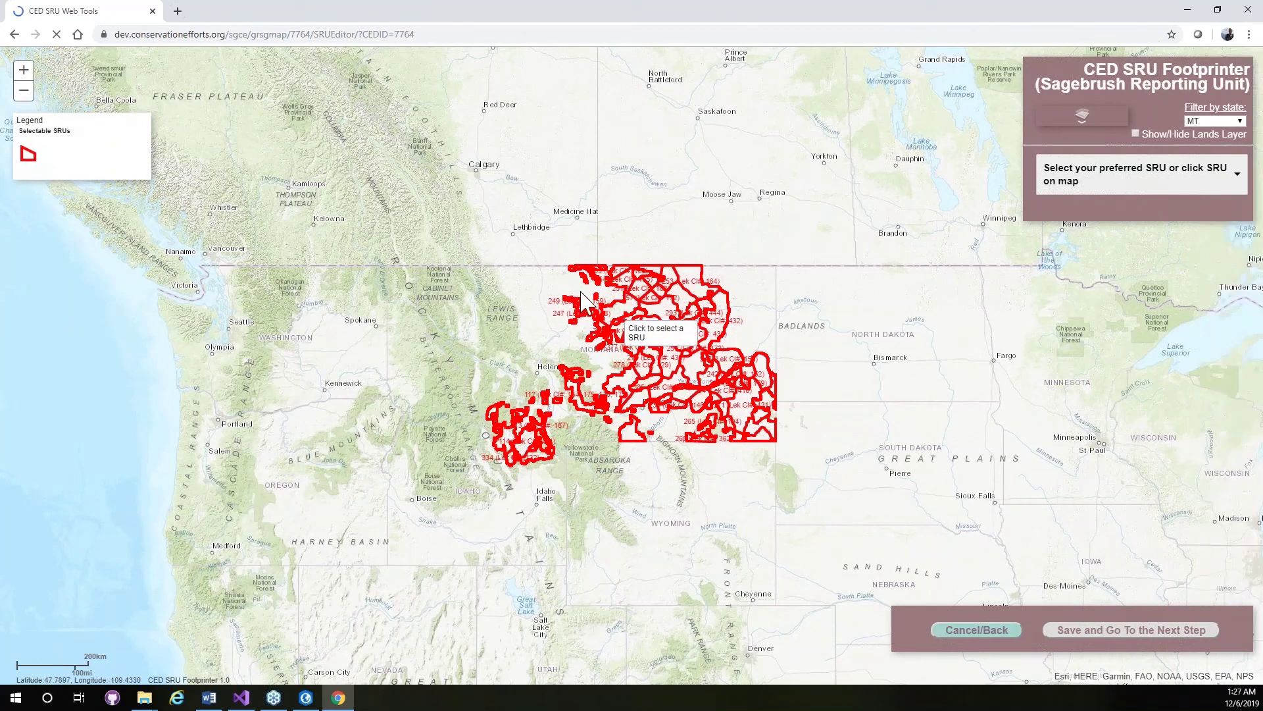
{"action": "left_click", "coordinate": [1178, 176]}
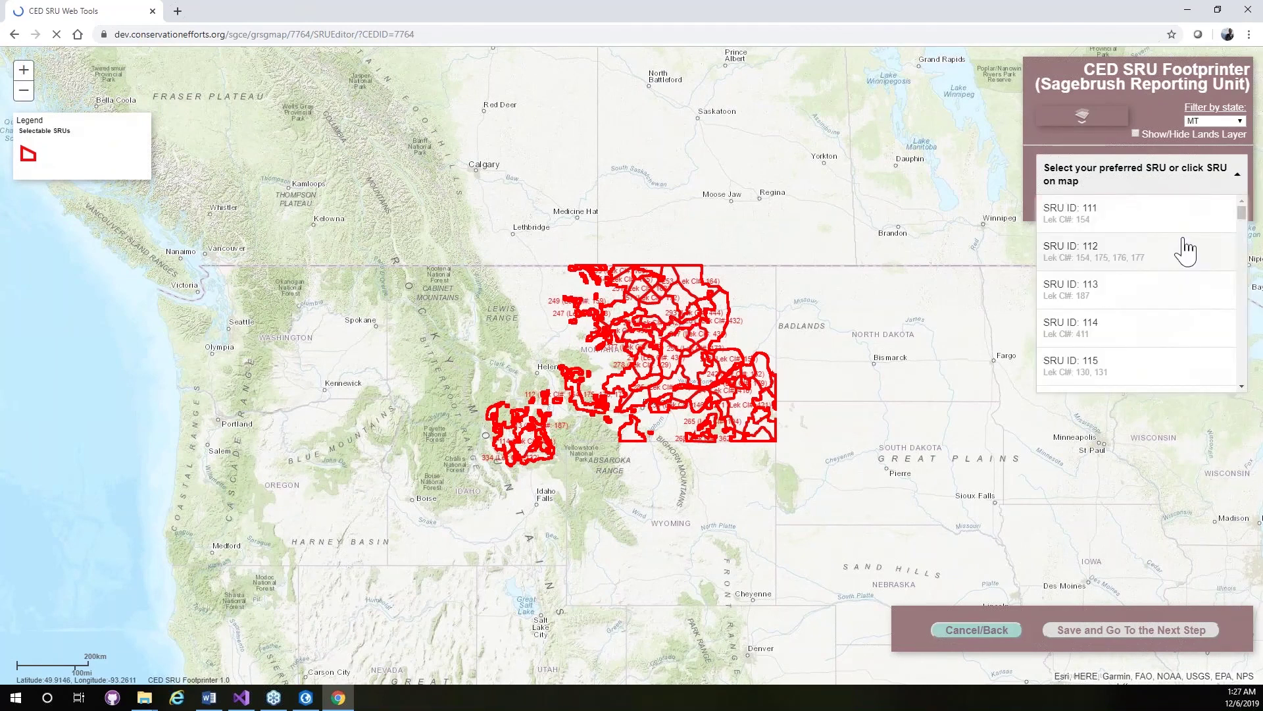
{"action": "scroll", "coordinate": [1172, 304], "scroll_direction": "down", "scroll_amount": 10}
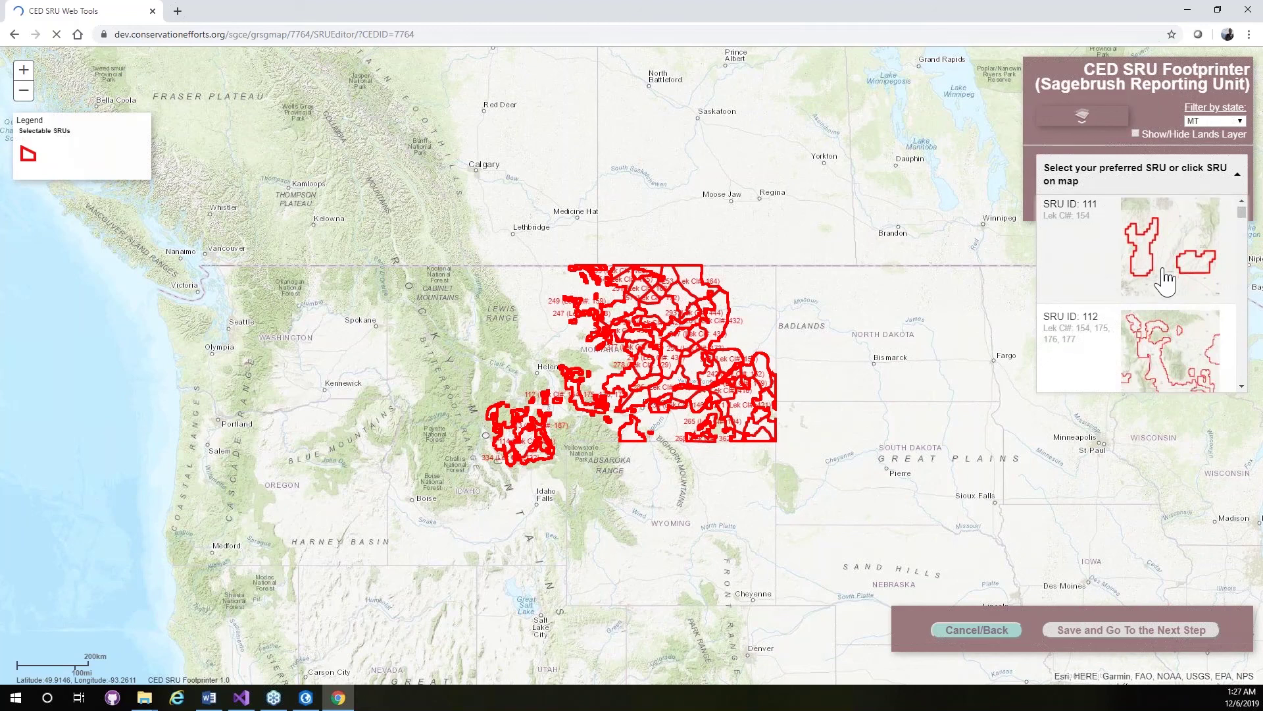
{"action": "scroll", "coordinate": [1163, 282], "scroll_direction": "down", "scroll_amount": 5}
{"action": "scroll", "coordinate": [1163, 283], "scroll_direction": "down", "scroll_amount": 3}
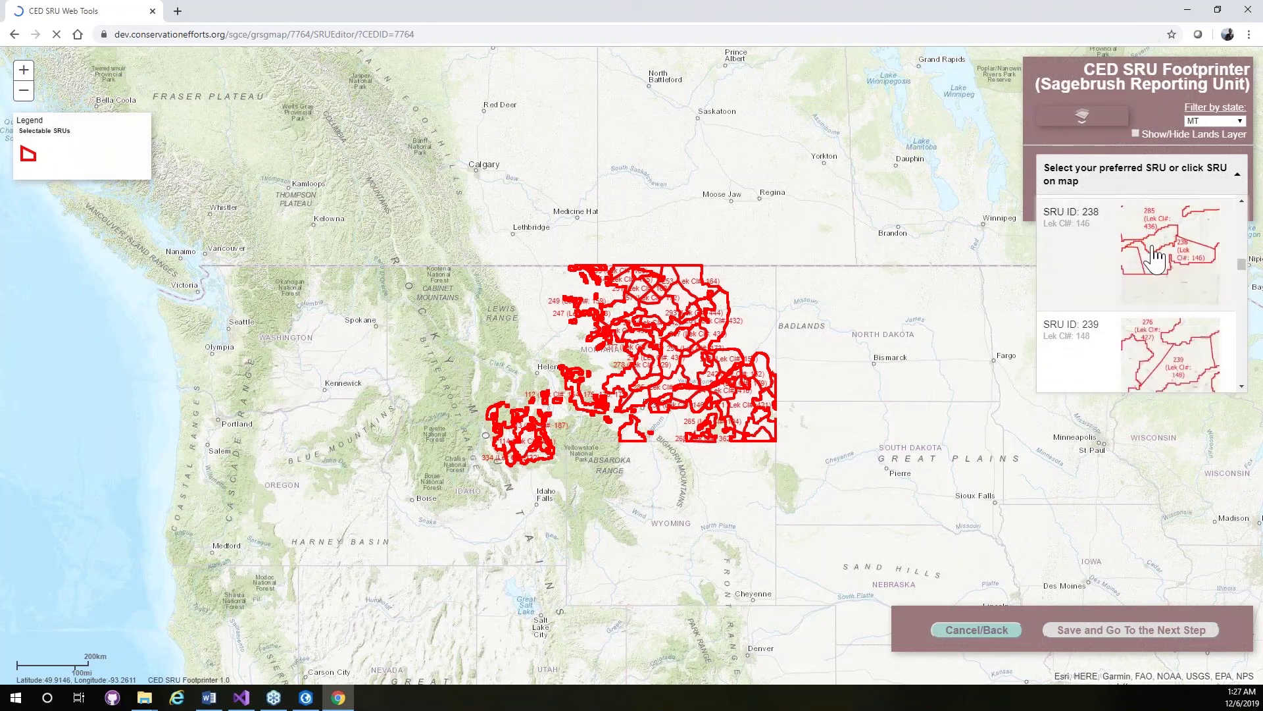
{"action": "left_click", "coordinate": [1156, 257]}
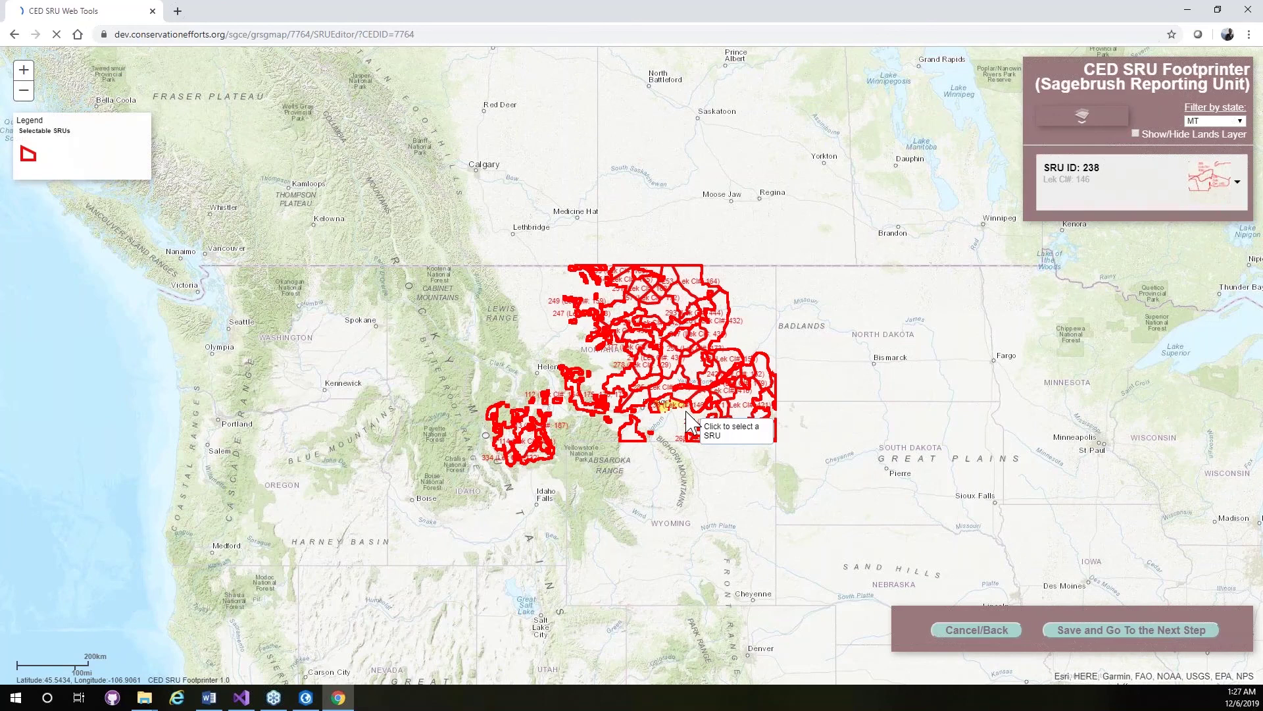
Step: Select SRU 292 directly on the Montana map
{"action": "left_click", "coordinate": [25, 72]}
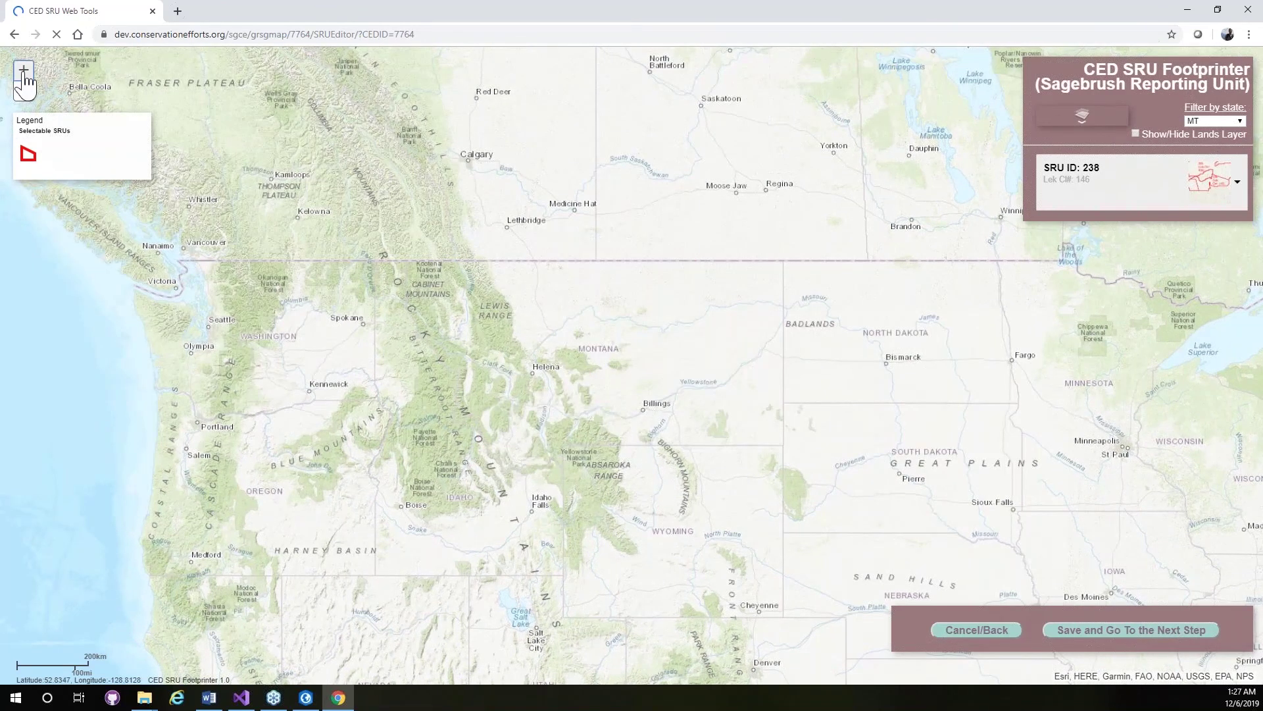
{"action": "left_click", "coordinate": [24, 72]}
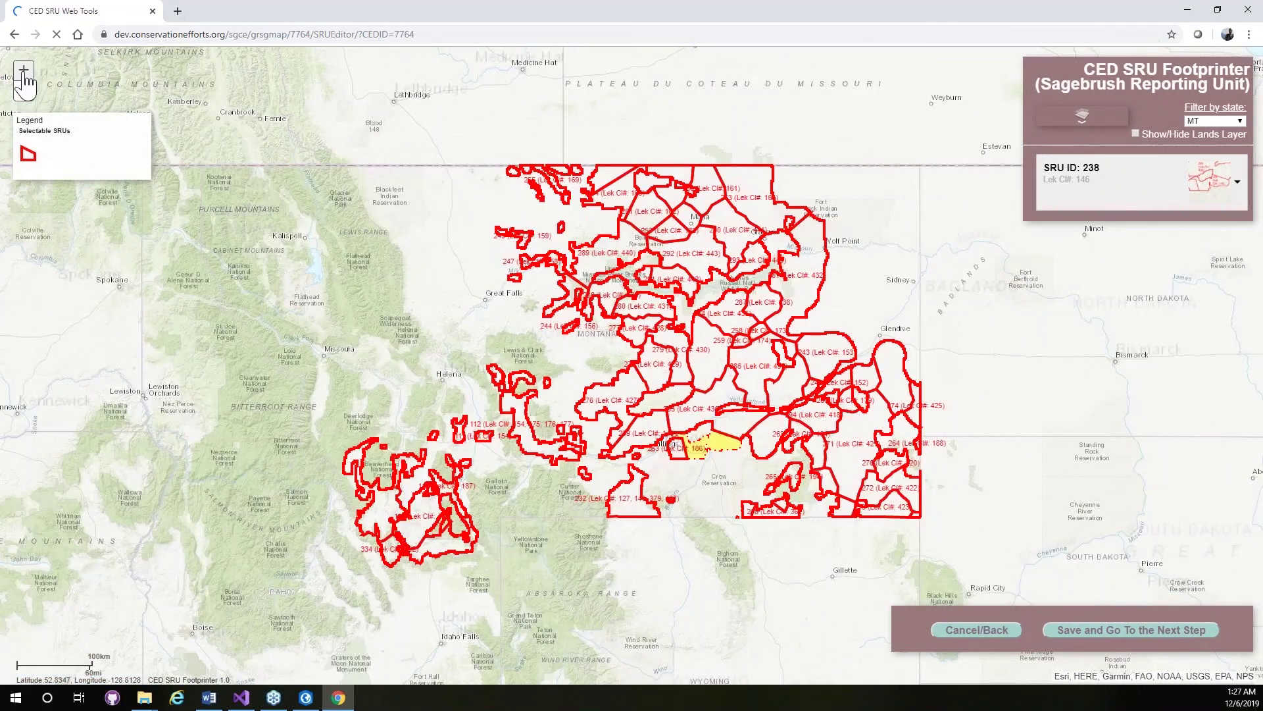
{"action": "left_click", "coordinate": [24, 73]}
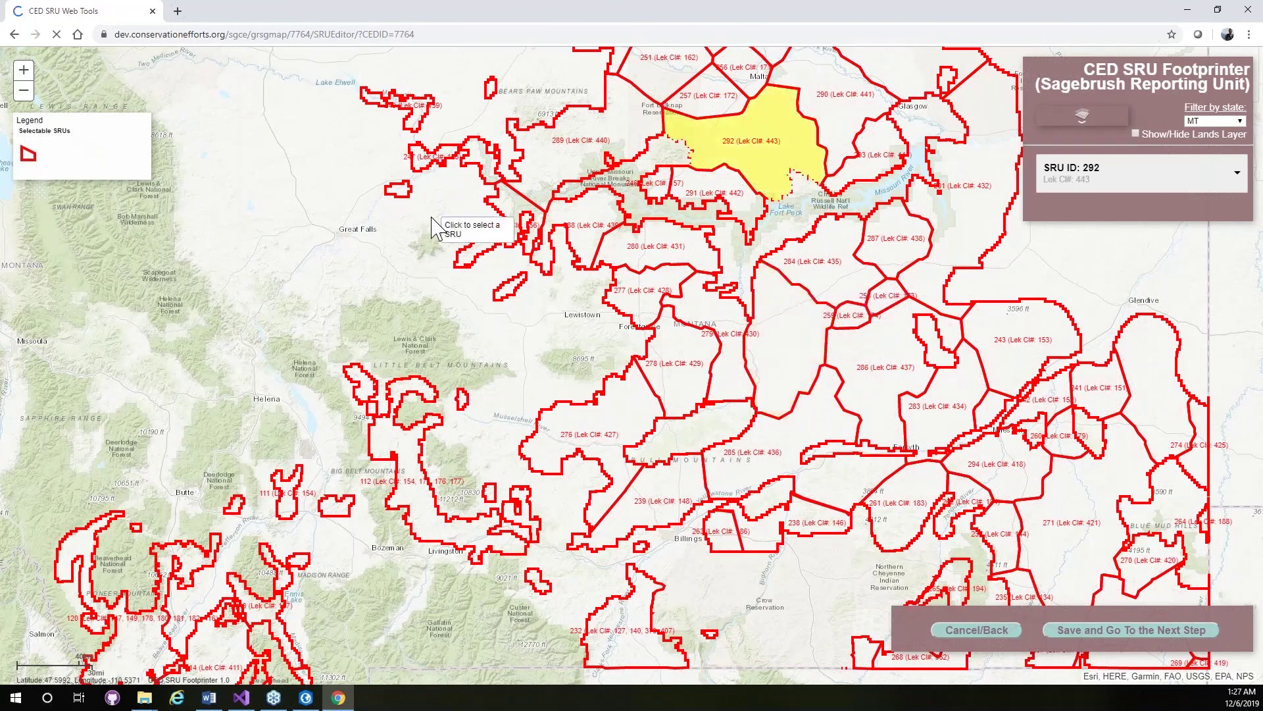
Step: Browse the available basemaps and switch the map to satellite imagery
{"action": "left_click", "coordinate": [1082, 117]}
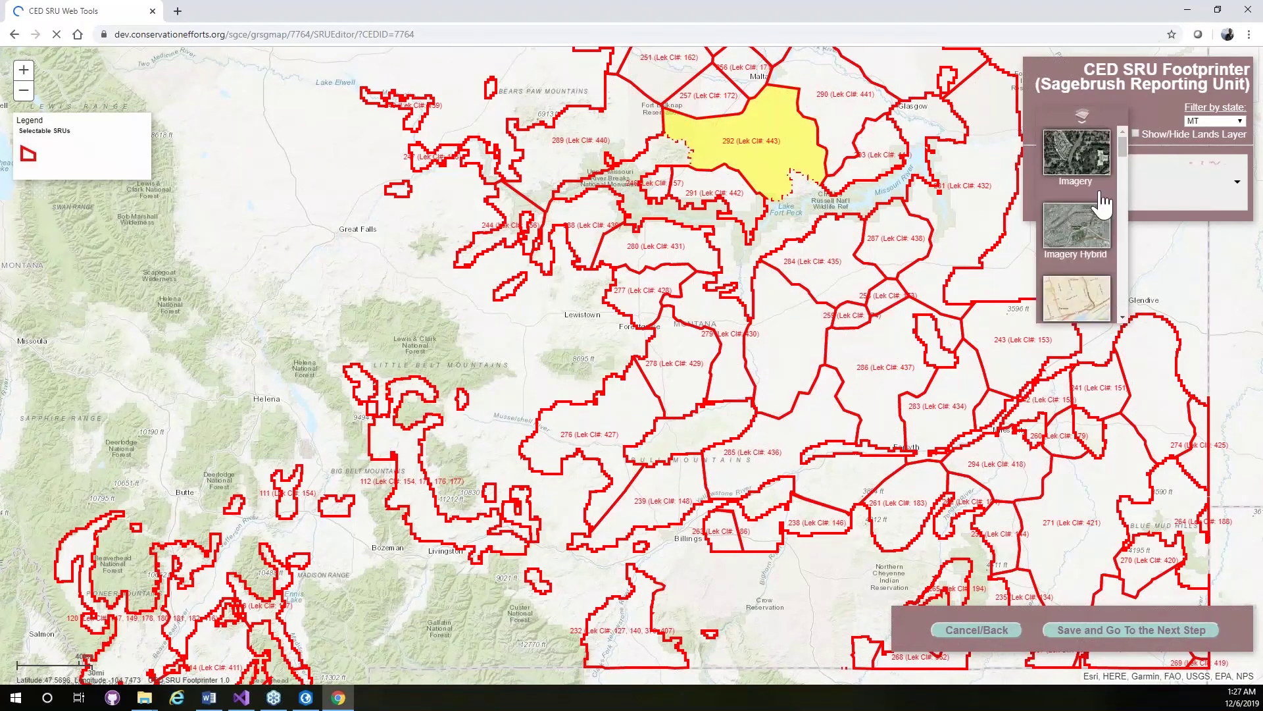
{"action": "scroll", "coordinate": [1103, 204], "scroll_direction": "down", "scroll_amount": 3}
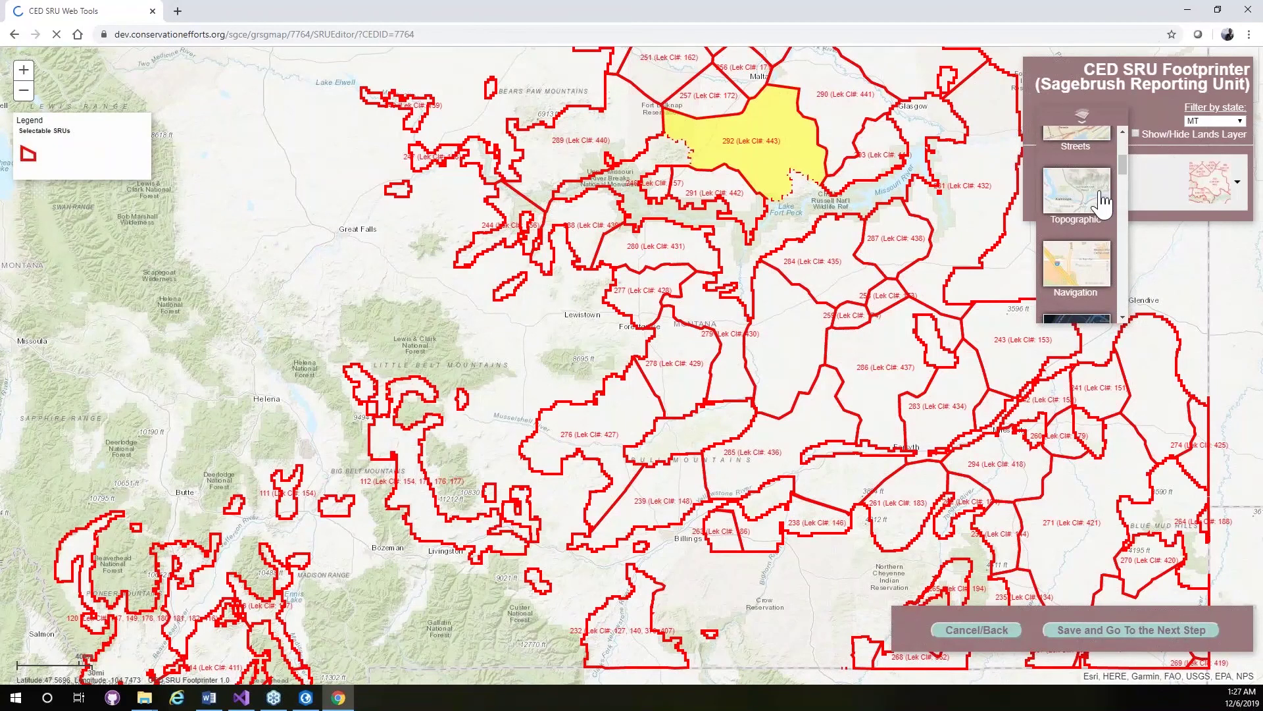
{"action": "scroll", "coordinate": [1104, 205], "scroll_direction": "down", "scroll_amount": 2}
{"action": "scroll", "coordinate": [1099, 206], "scroll_direction": "up", "scroll_amount": 5}
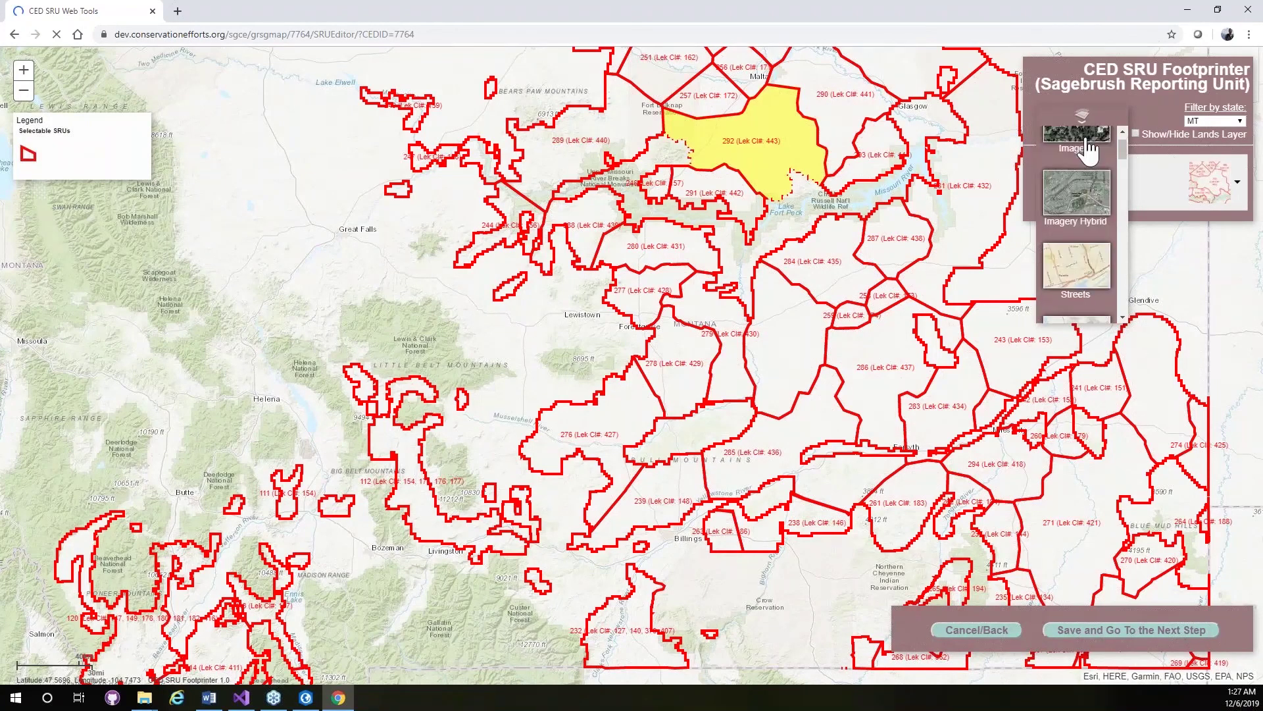
{"action": "left_click", "coordinate": [1079, 197]}
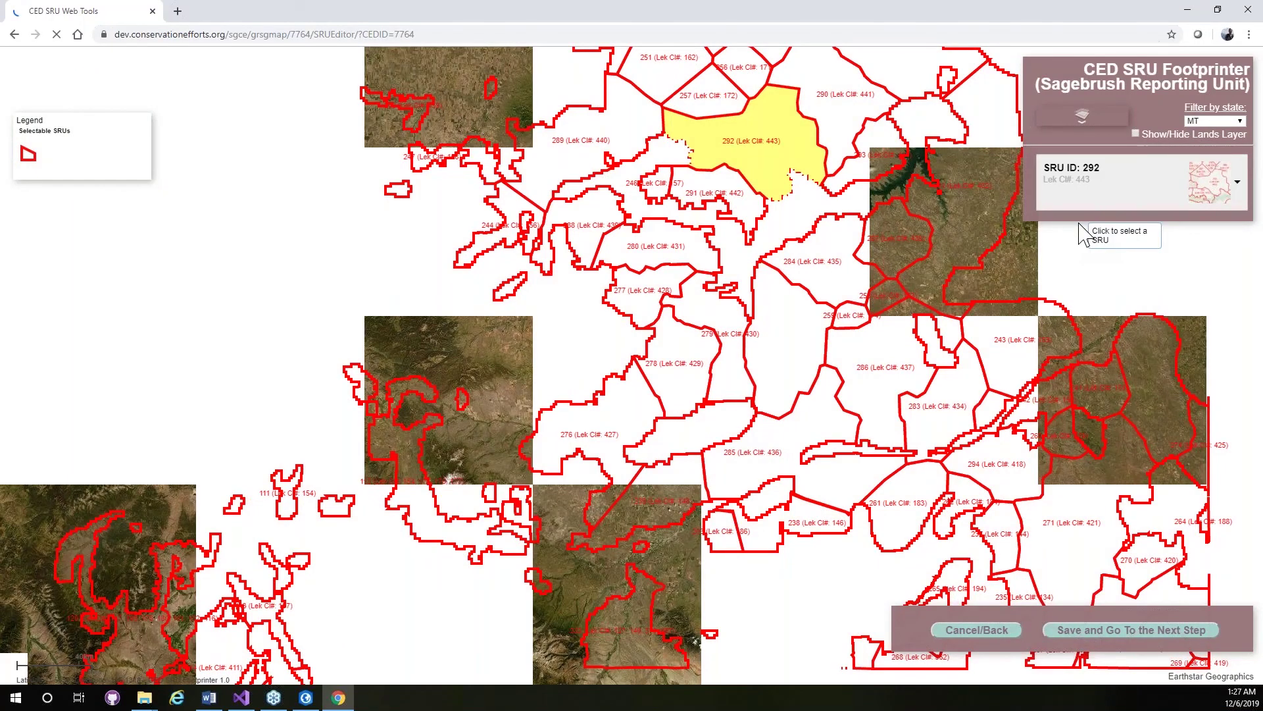
Step: Change the basemap to Modern Antique Map
{"action": "mouse_move", "coordinate": [1089, 218]}
{"action": "scroll", "coordinate": [1089, 217], "scroll_direction": "down", "scroll_amount": 5}
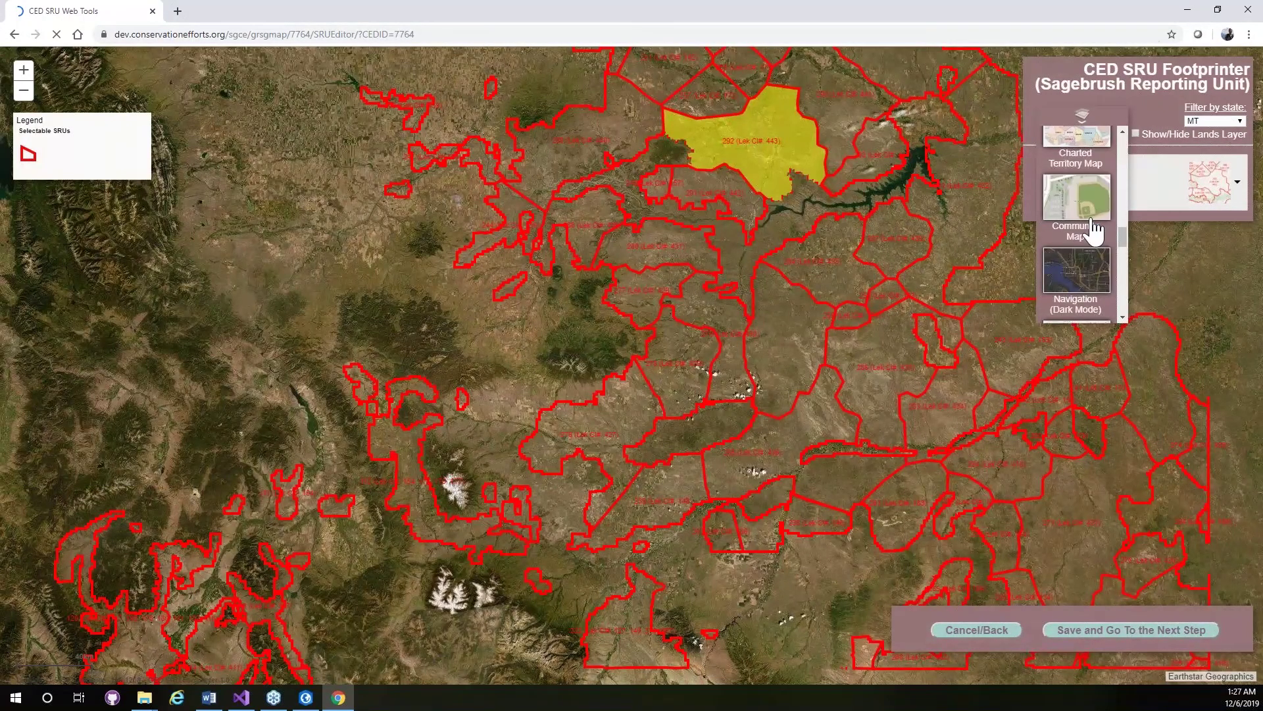
{"action": "scroll", "coordinate": [1094, 230], "scroll_direction": "down", "scroll_amount": 2}
{"action": "scroll", "coordinate": [1093, 230], "scroll_direction": "down", "scroll_amount": 2}
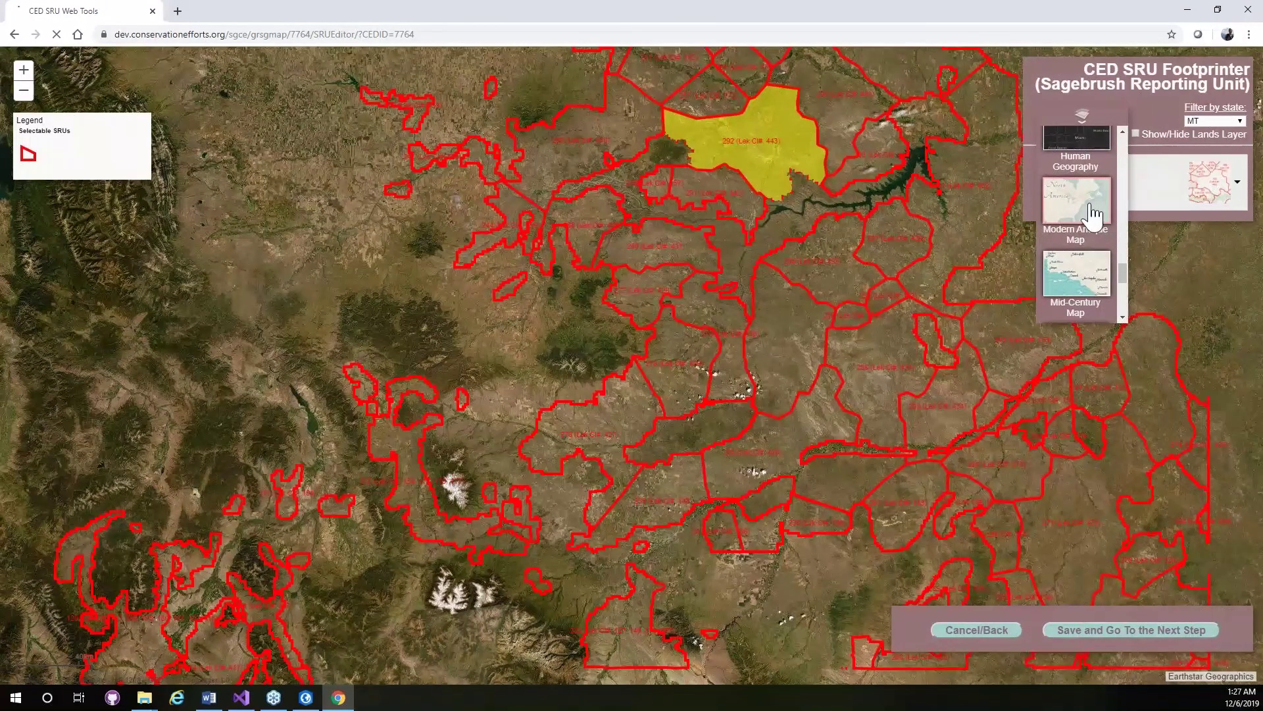
{"action": "left_click", "coordinate": [1092, 214]}
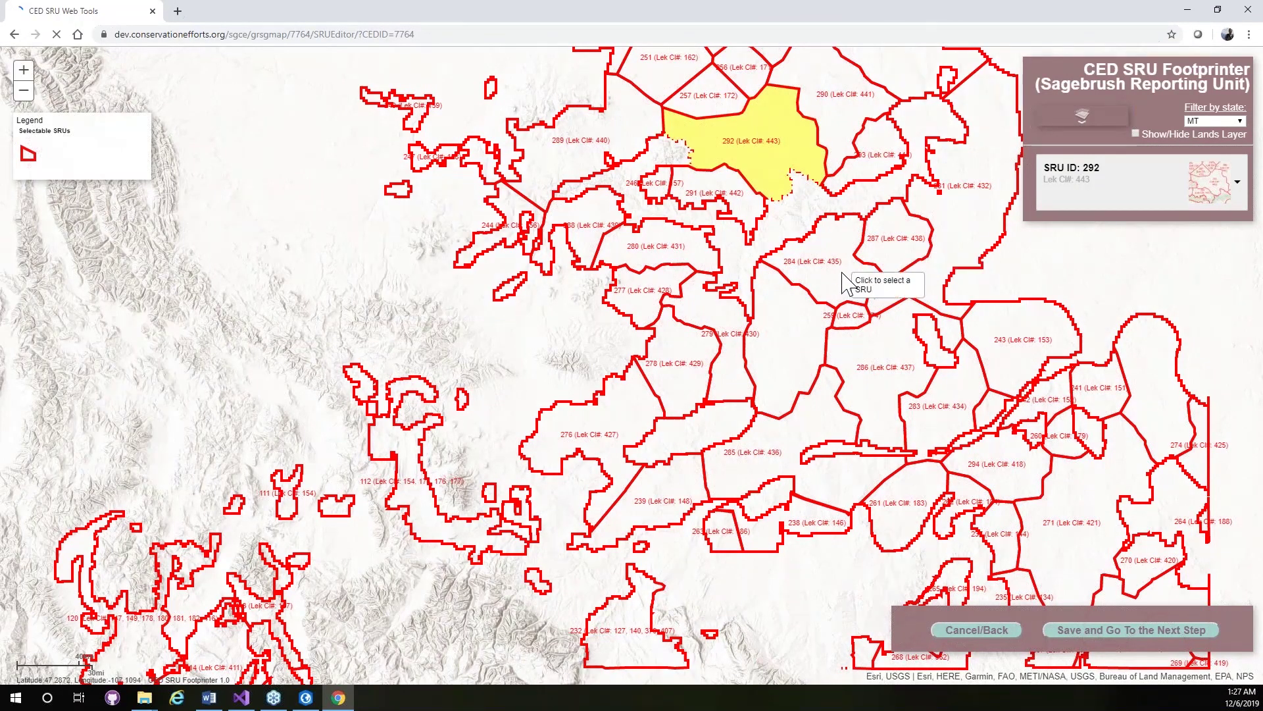
Step: Select SRU 286 on the map, toggle the lands layer for reference, and save the selection to go to the next step
{"action": "left_click", "coordinate": [839, 346]}
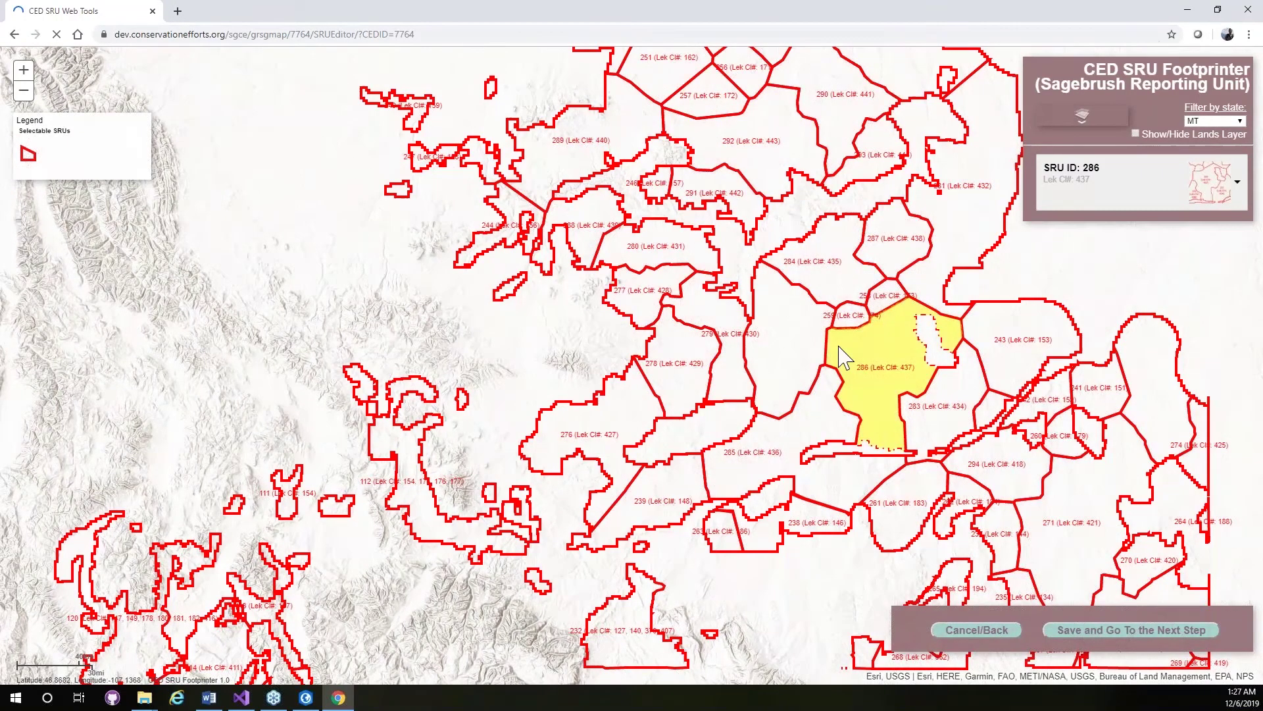
{"action": "left_click", "coordinate": [1136, 134]}
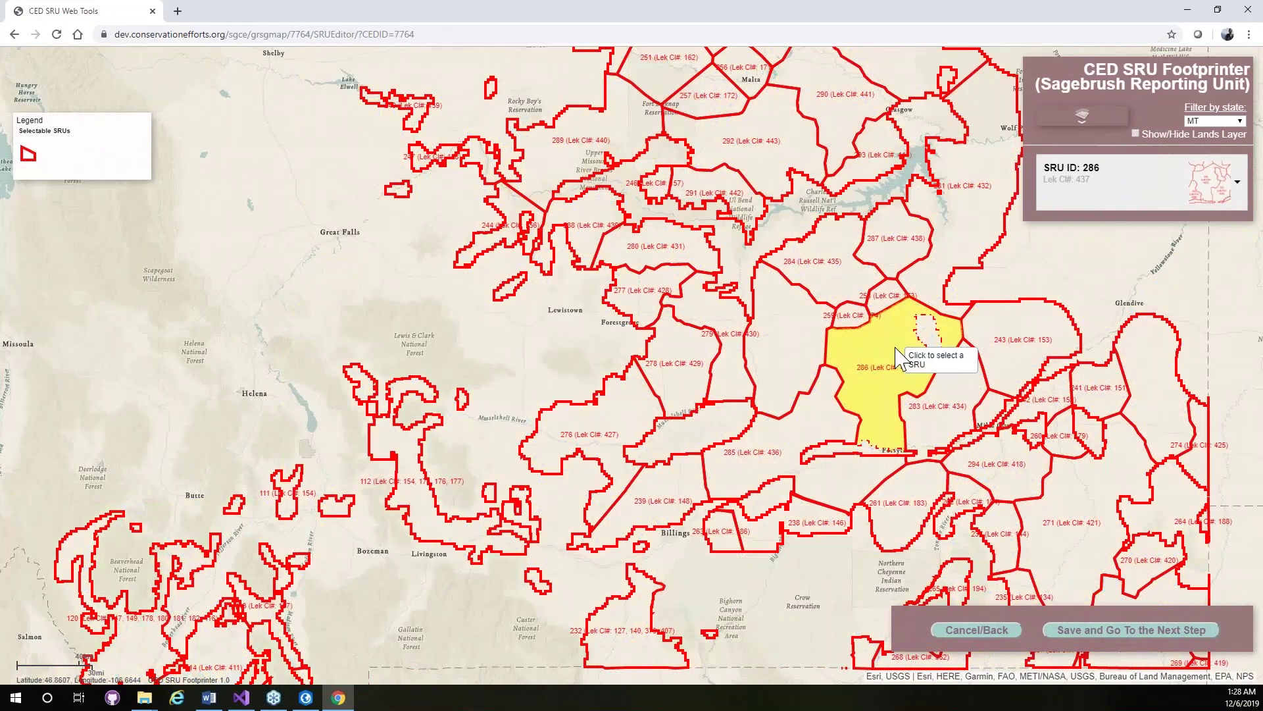
{"action": "left_click", "coordinate": [1104, 632]}
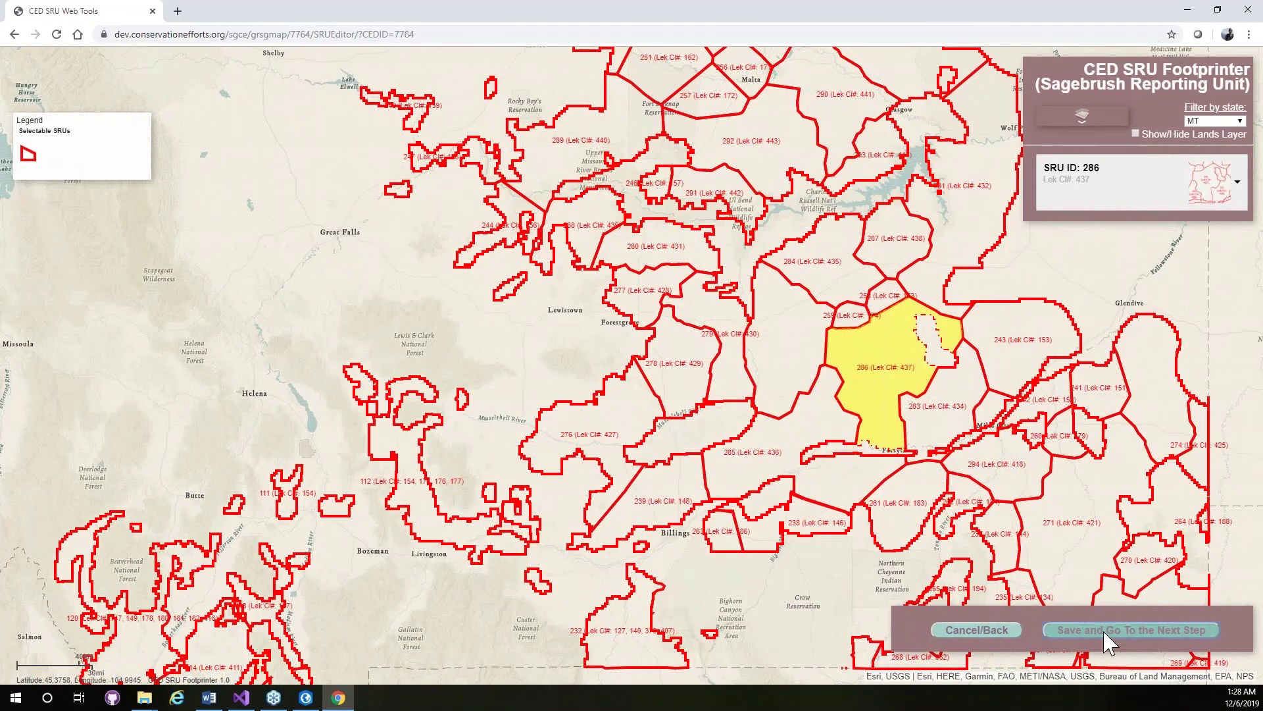